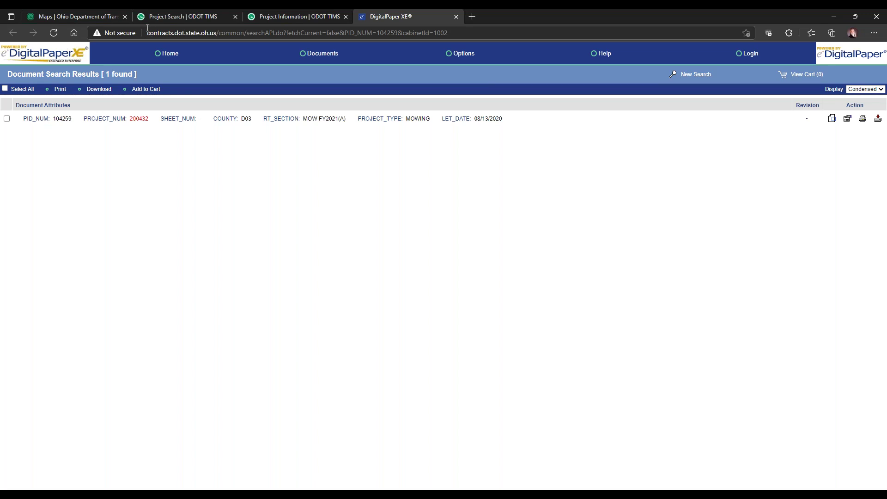
Download the project plan document for PID 104259 and open 104259 (1).pdf
left_click(278, 18)
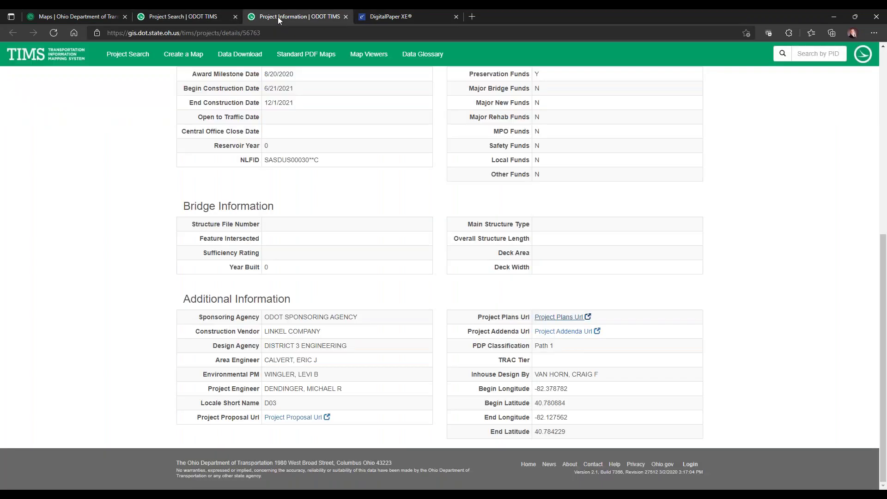
left_click(398, 17)
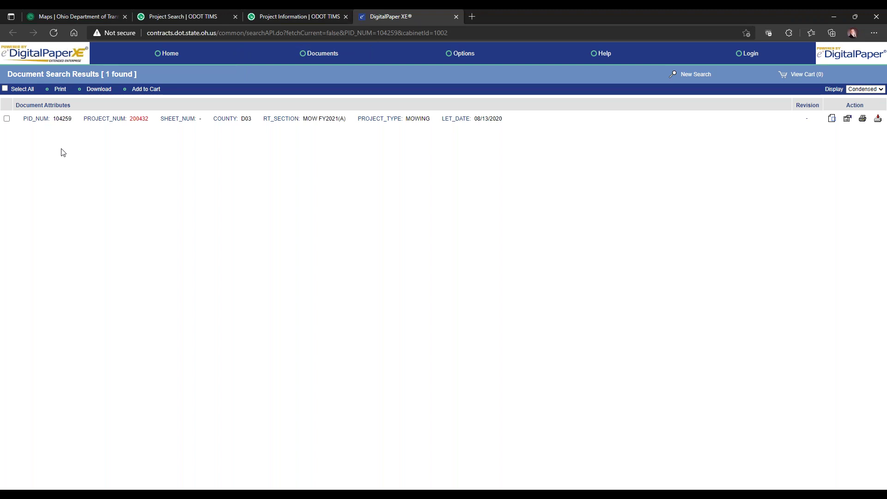
left_click(832, 120)
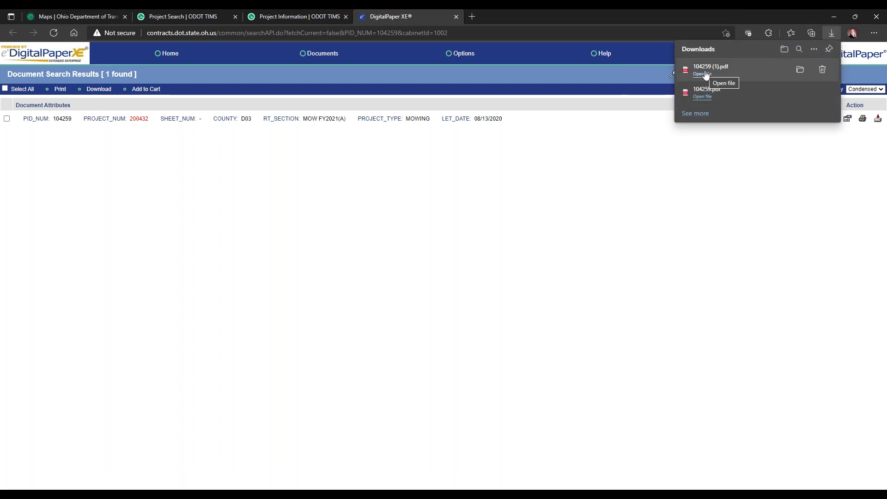
left_click(702, 74)
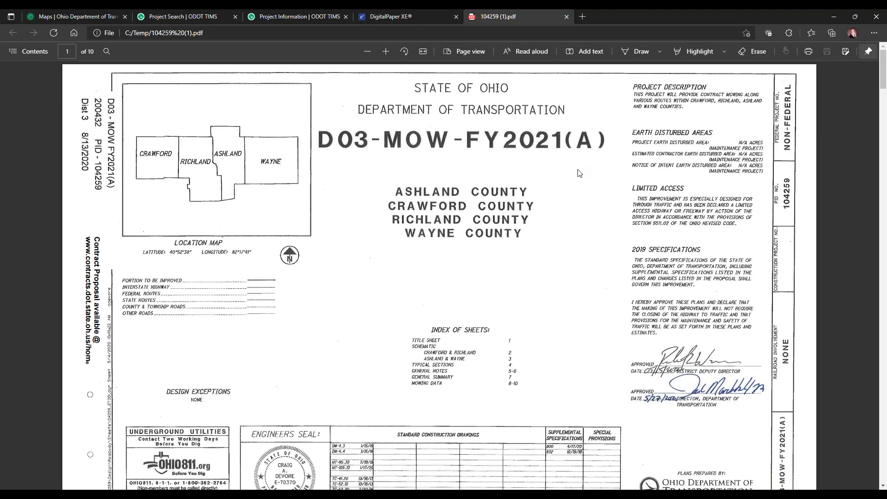
Review the county schematics in the plan PDF, and close it along with the document search results
scroll(578, 173, "down", 15)
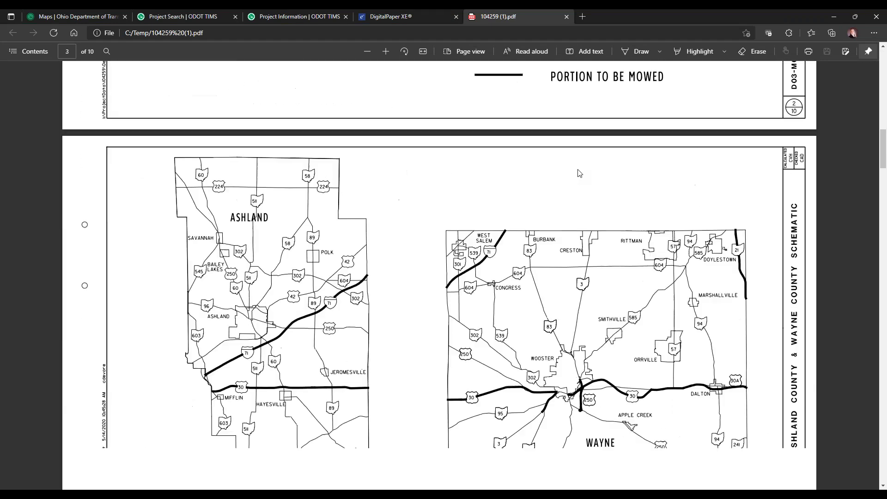
scroll(578, 173, "down", 5)
scroll(578, 173, "up", 5)
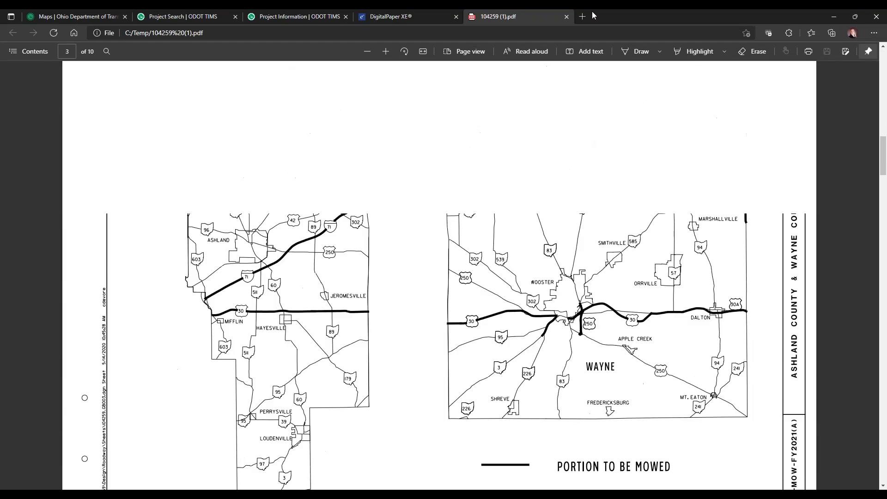
left_click(567, 17)
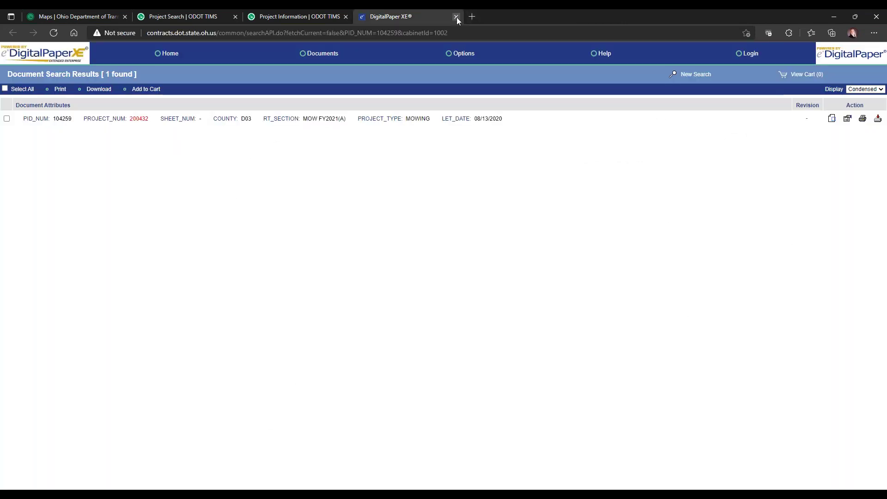
left_click(456, 17)
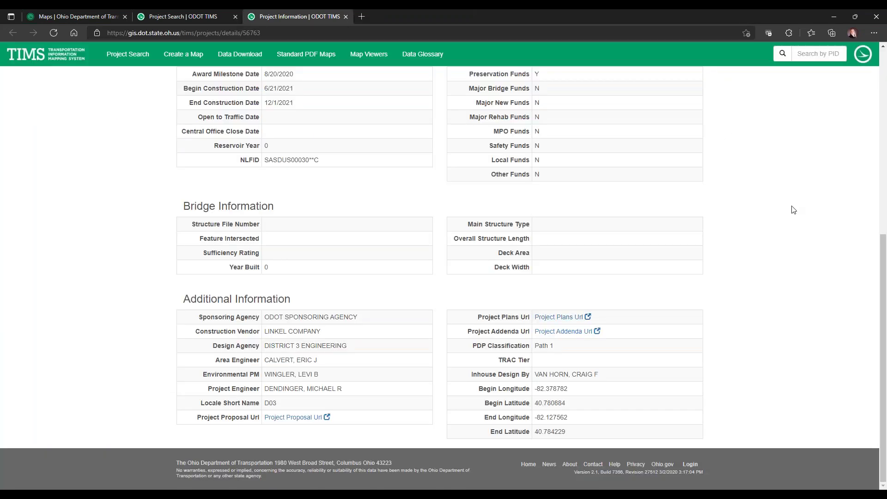
View the project in ELLIS, examine its details from project information through current estimates, and close that page
scroll(792, 208, "up", 10)
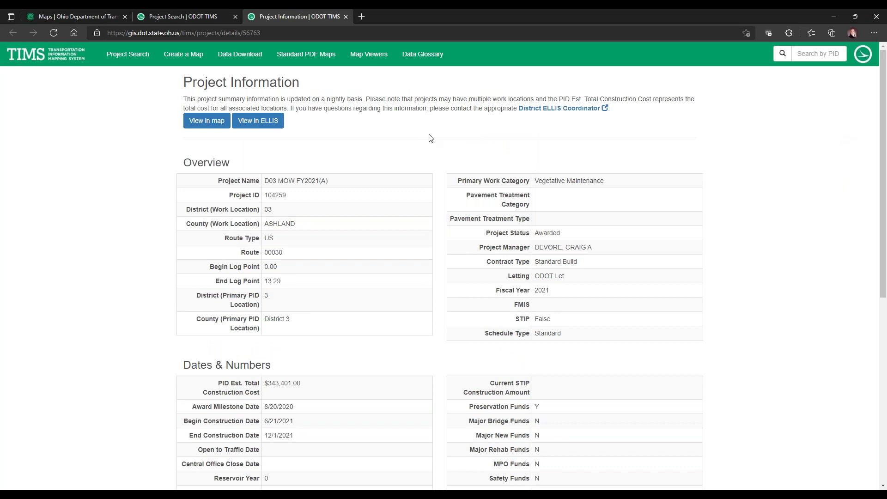
left_click(261, 124)
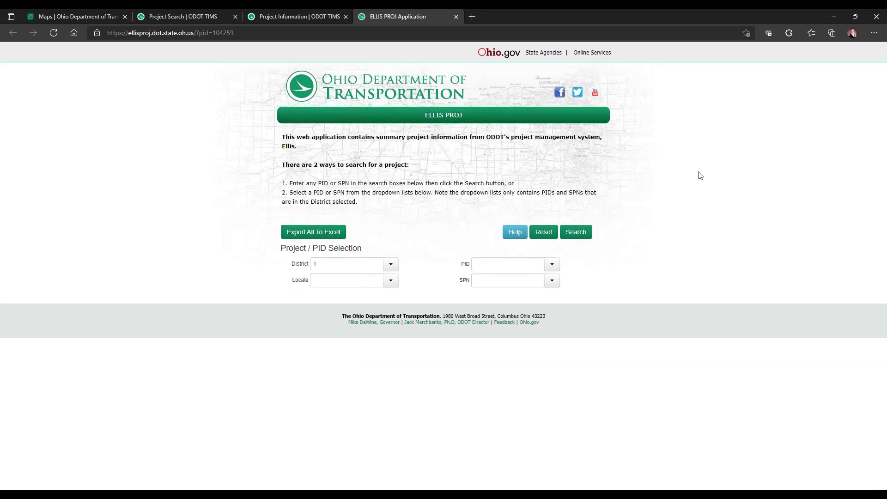
scroll(700, 176, "down", 2)
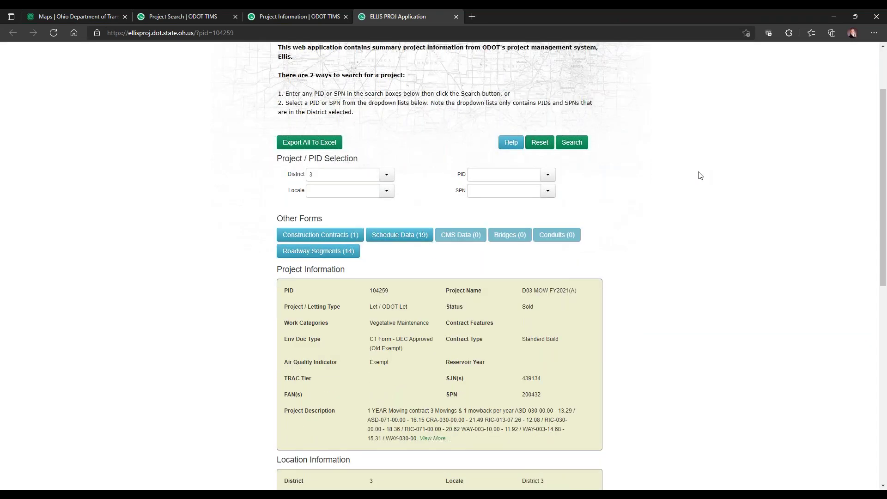
scroll(700, 176, "down", 10)
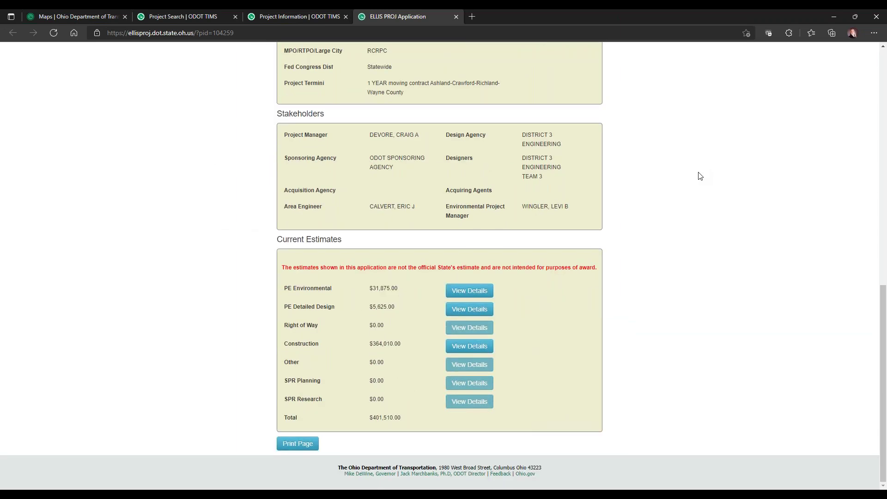
scroll(700, 176, "up", 2)
scroll(700, 176, "up", 10)
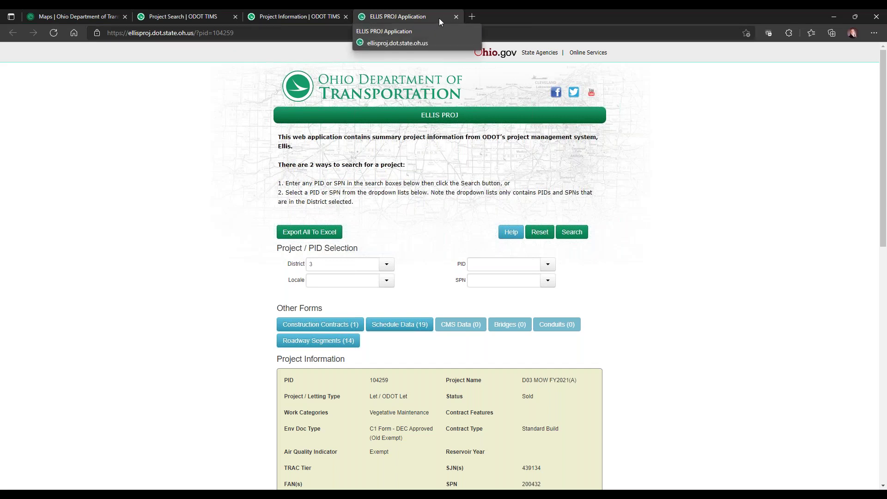
left_click(456, 17)
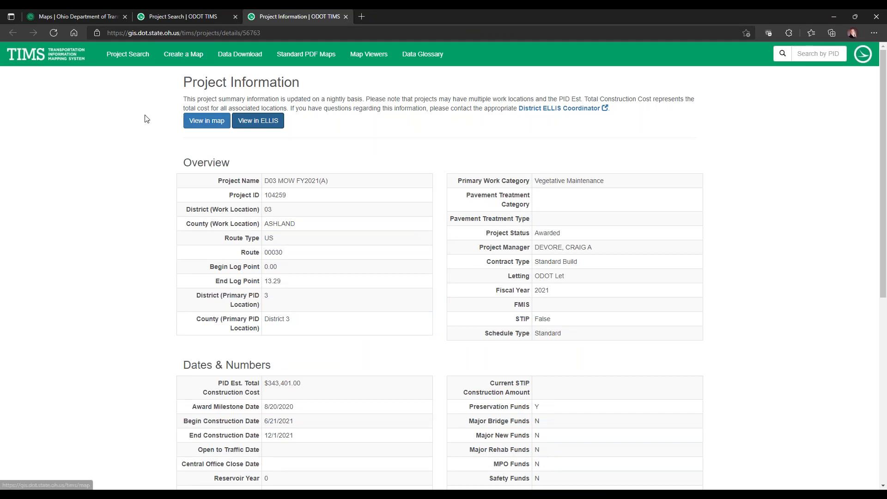
Return to the Project Search results and sort them by route in ascending order
left_click(179, 17)
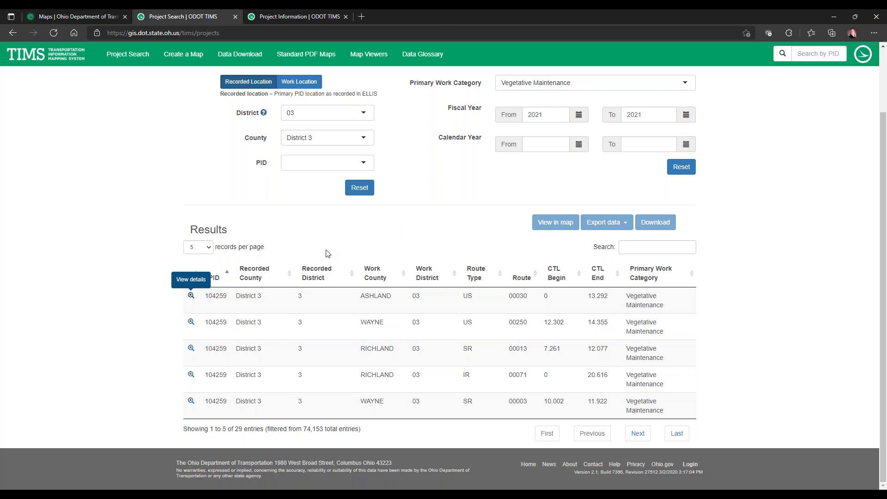
left_click(639, 273)
left_click(525, 280)
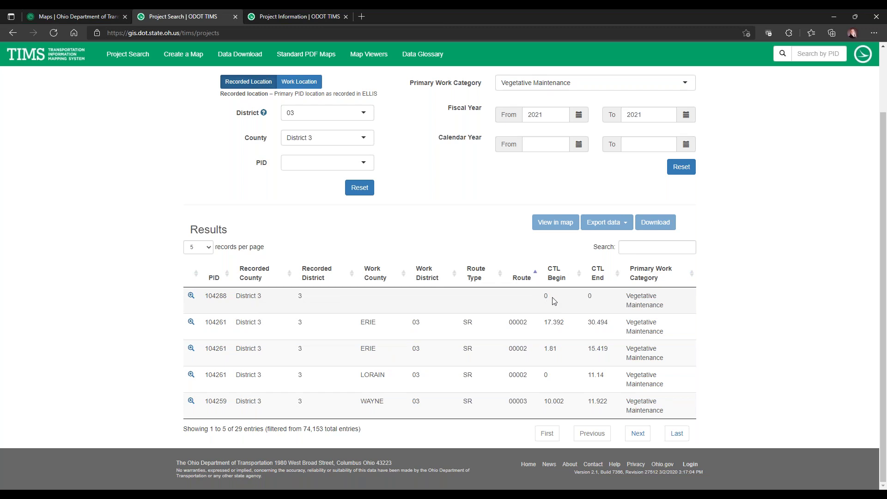
Select the PID 104288 result and the first PID 104261 result for Erie on route 00002
left_click(277, 301)
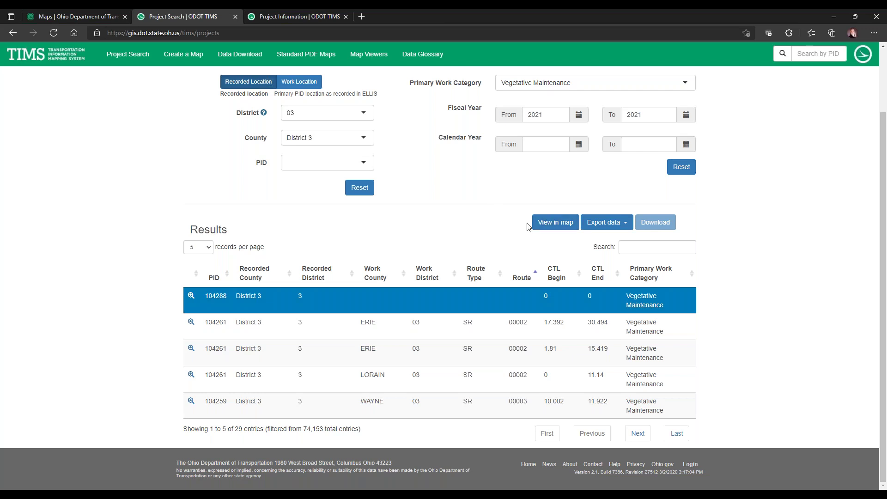
left_click(640, 246)
left_click_drag(511, 322, 529, 324)
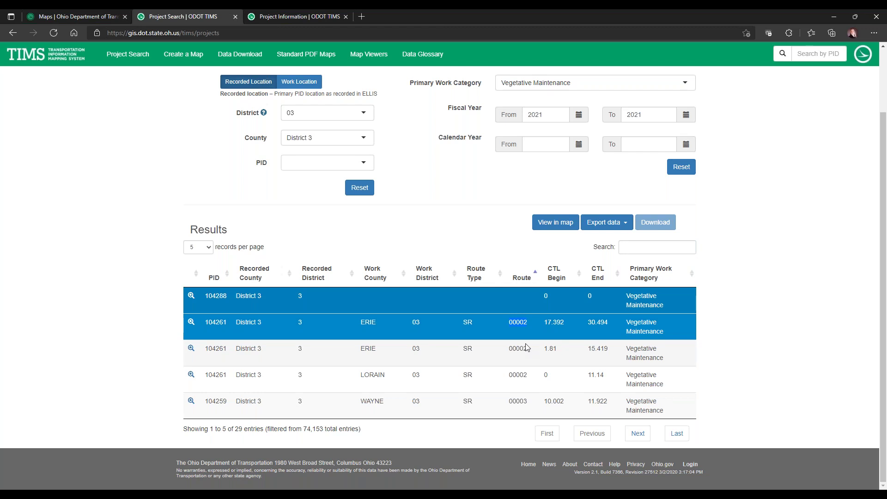
Filter the project results by searching for route 00071
left_click(649, 248)
type("000")
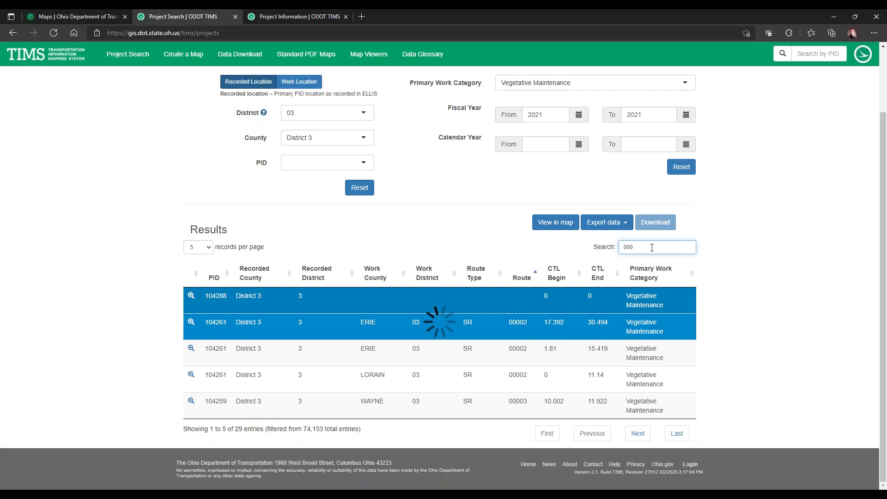
type("71")
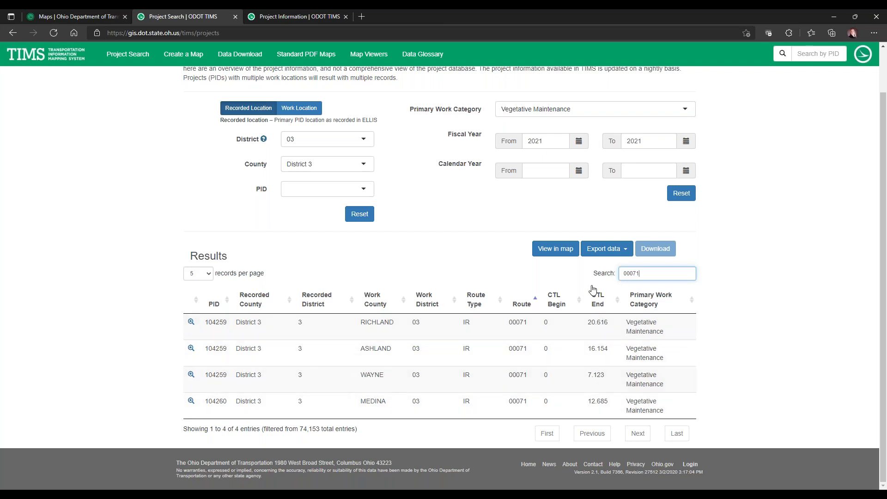
left_click_drag(623, 273, 653, 271)
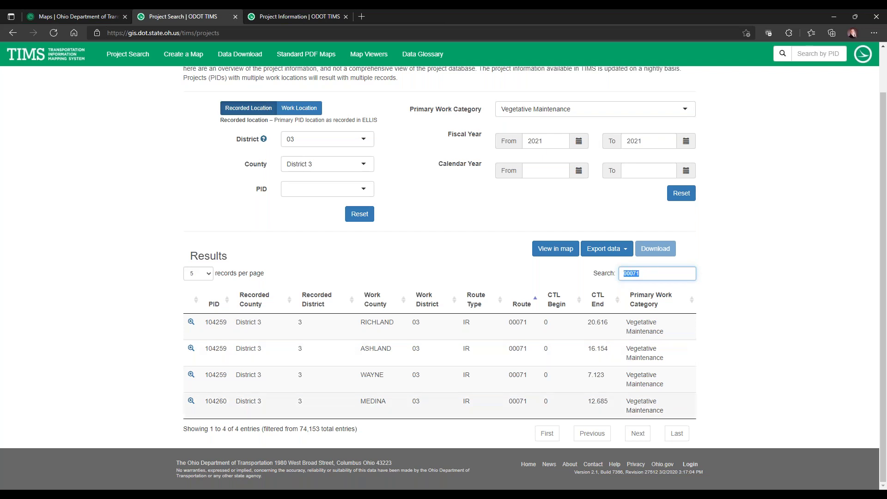
Select all four route 00071 results, show them on the map, and enlarge the results table beneath it
left_click(245, 325)
left_click(253, 352, "shift")
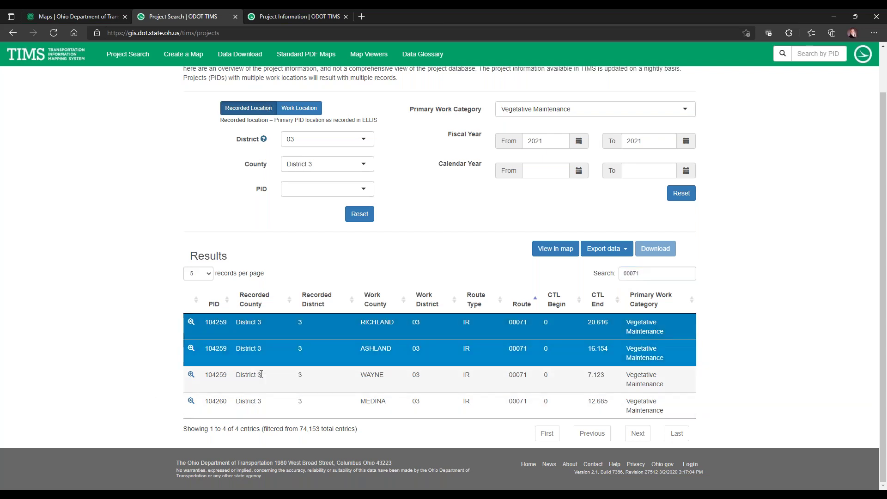
left_click(260, 376, "shift")
left_click(265, 405, "shift")
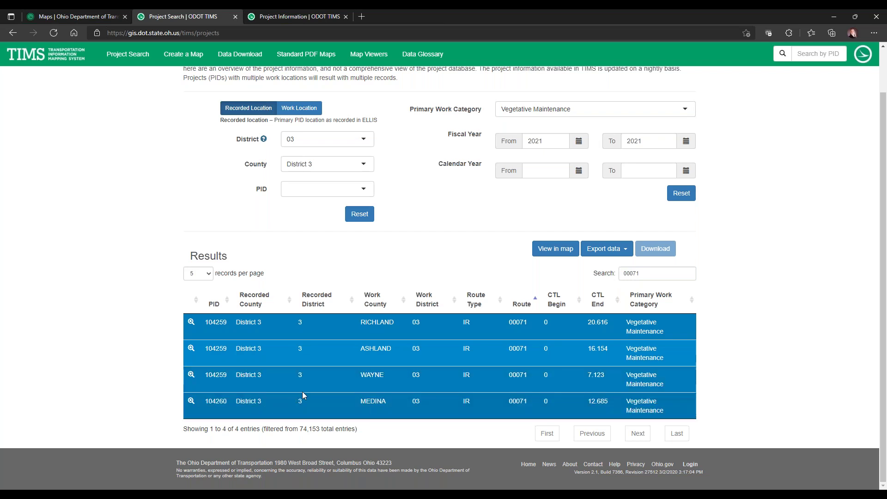
left_click(561, 249)
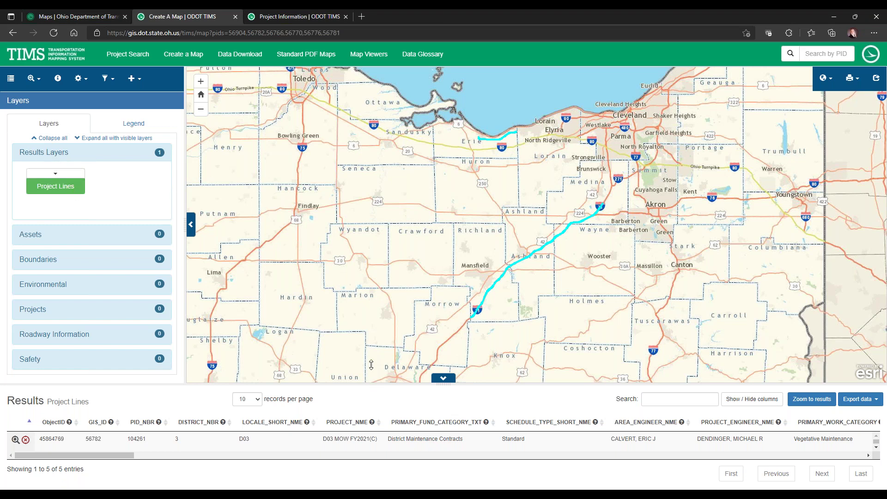
left_click_drag(373, 384, 372, 321)
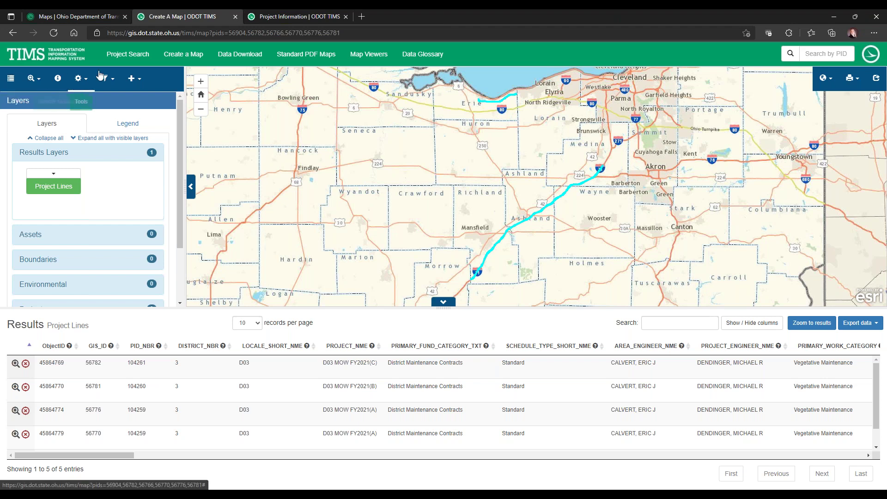
Expand the Assets layer group and check the map legend before returning to the layer list
left_click(13, 83)
left_click(52, 234)
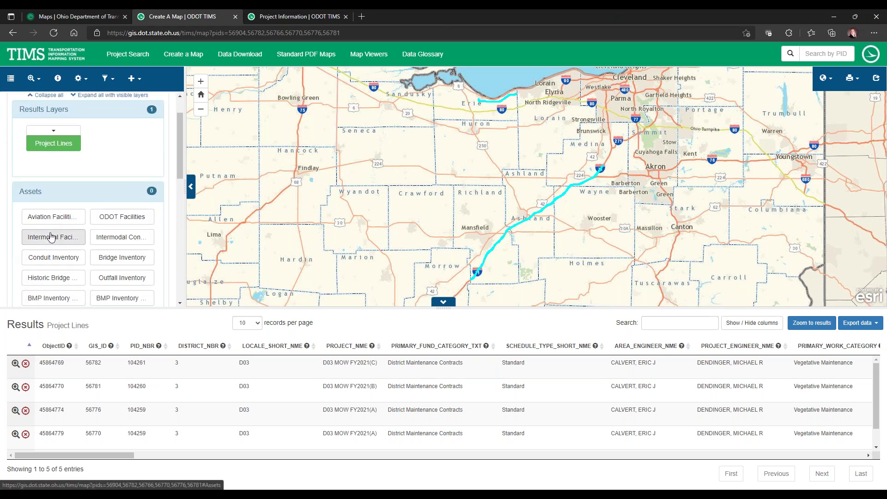
scroll(51, 237, "up", 1)
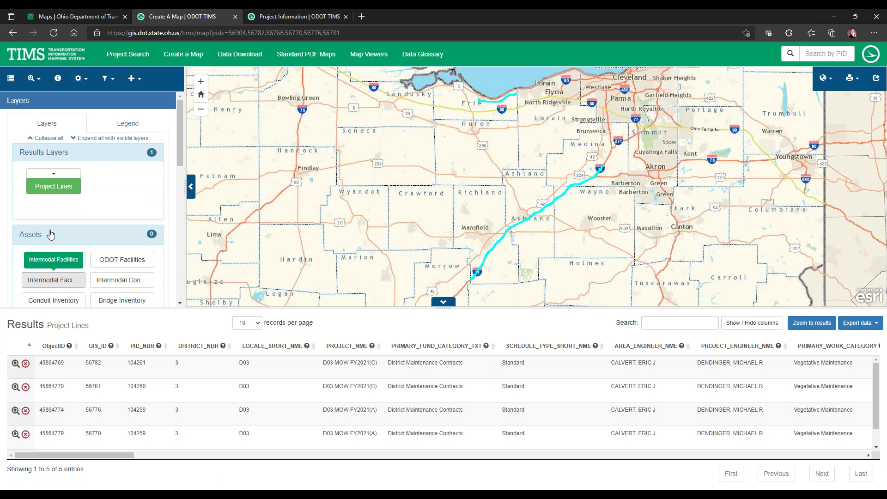
left_click(134, 123)
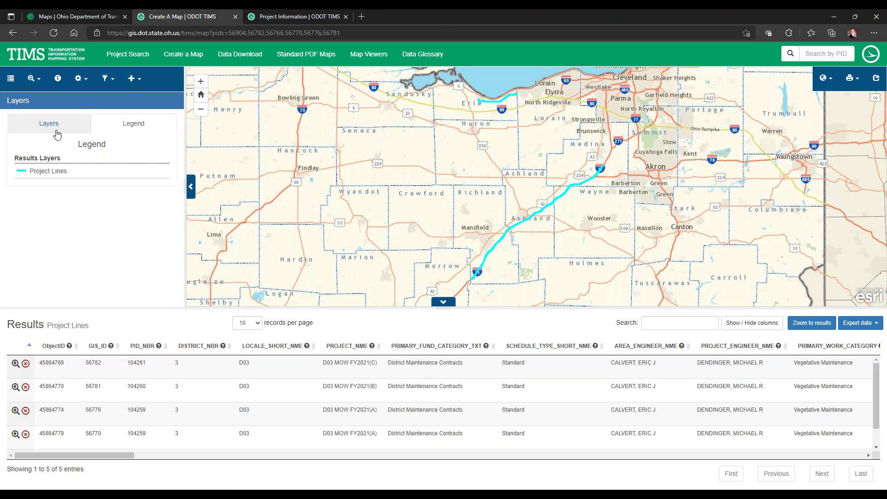
left_click(41, 131)
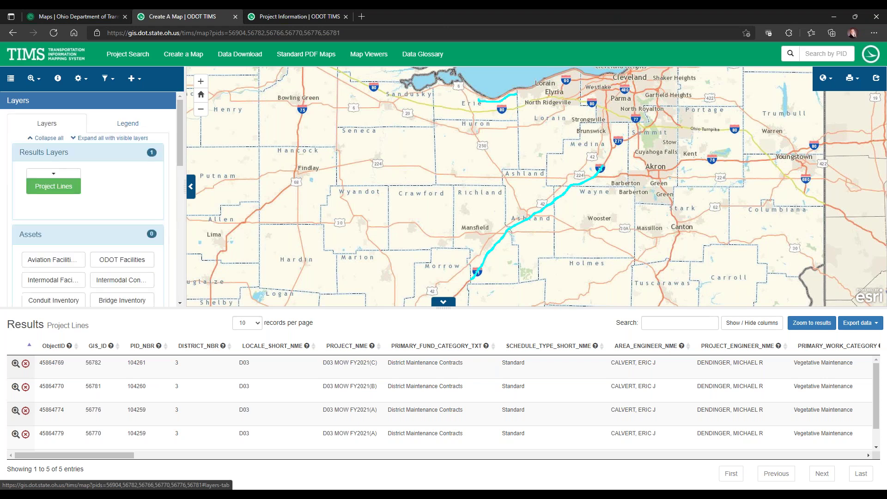
Identify the highlighted project line at Ashland on the map and examine its attributes
left_click(38, 80)
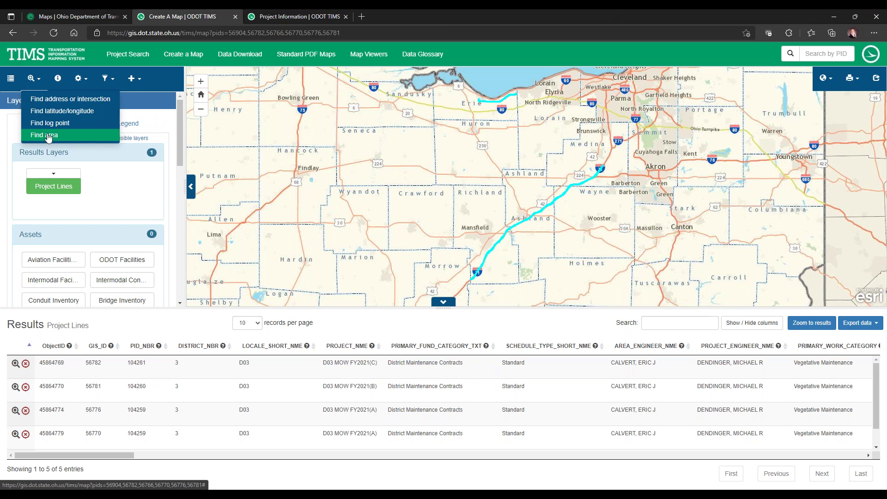
left_click(59, 79)
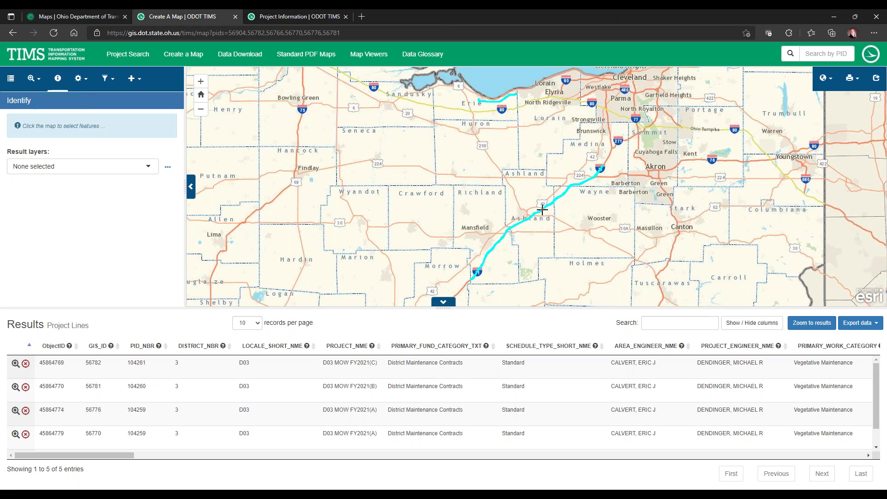
left_click(542, 209)
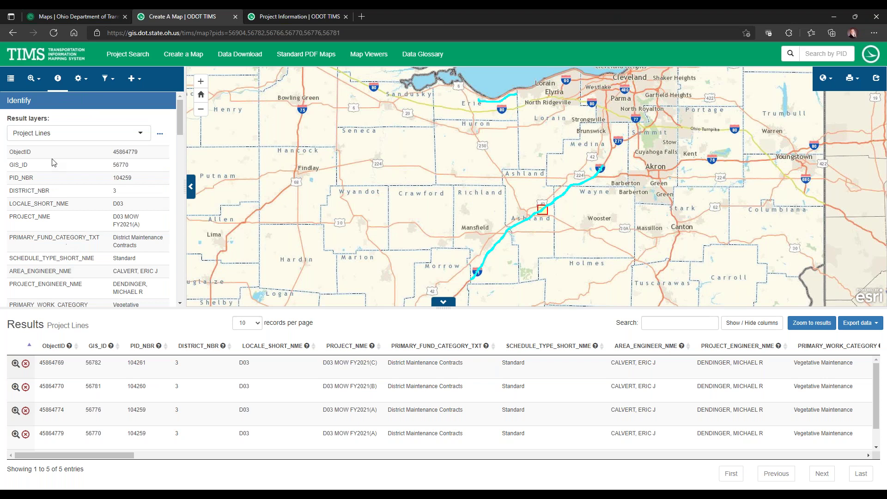
scroll(54, 179, "down", 2)
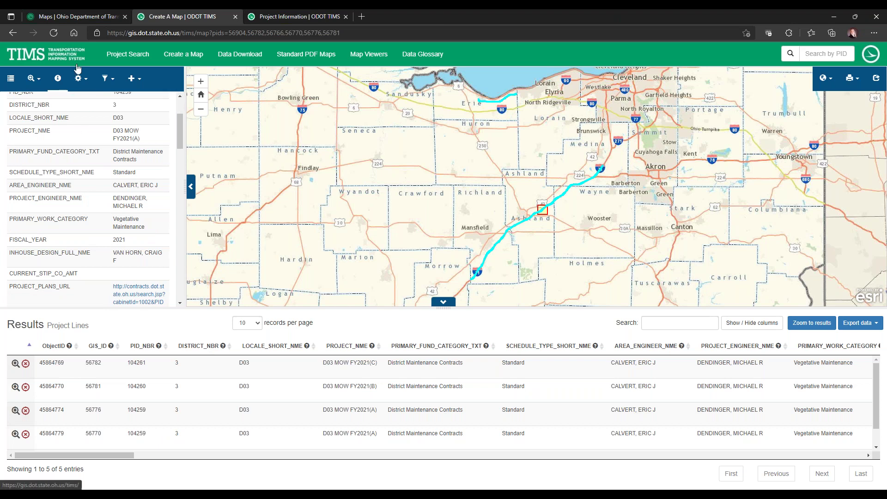
left_click(86, 81)
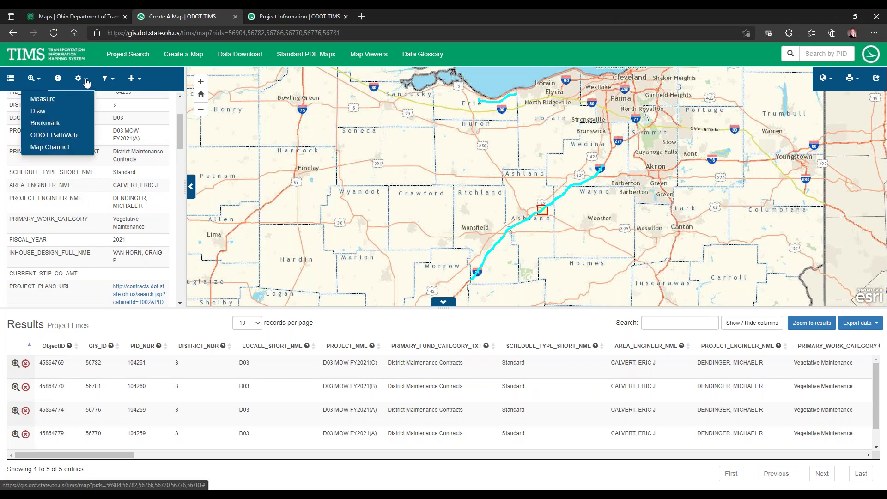
left_click(169, 78)
left_click(114, 83)
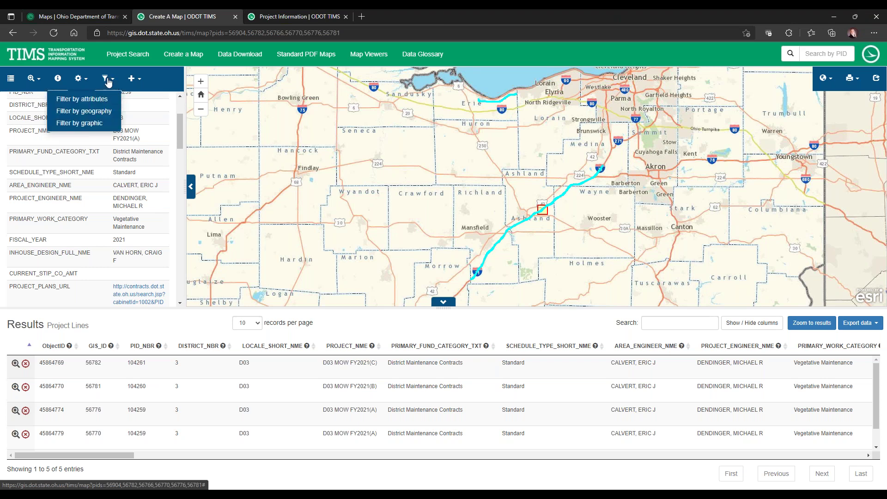
Review the options for adding outside data to the map and return to the layer list
left_click(142, 83)
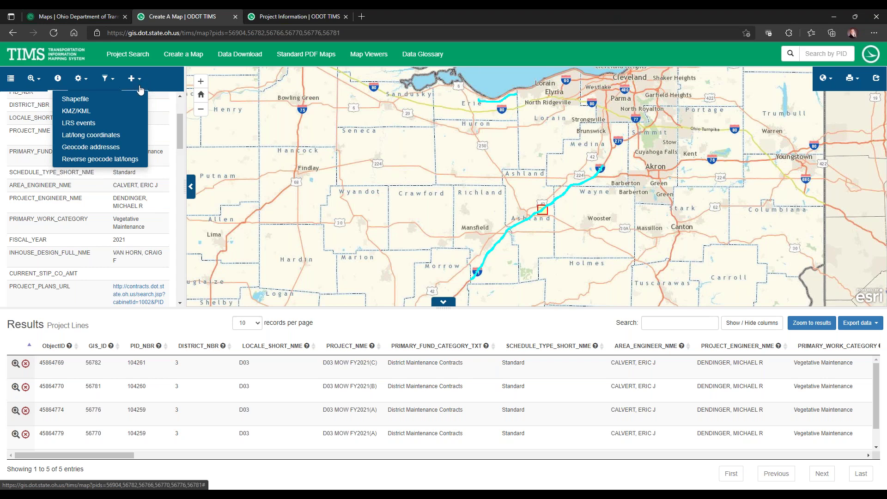
left_click(162, 75)
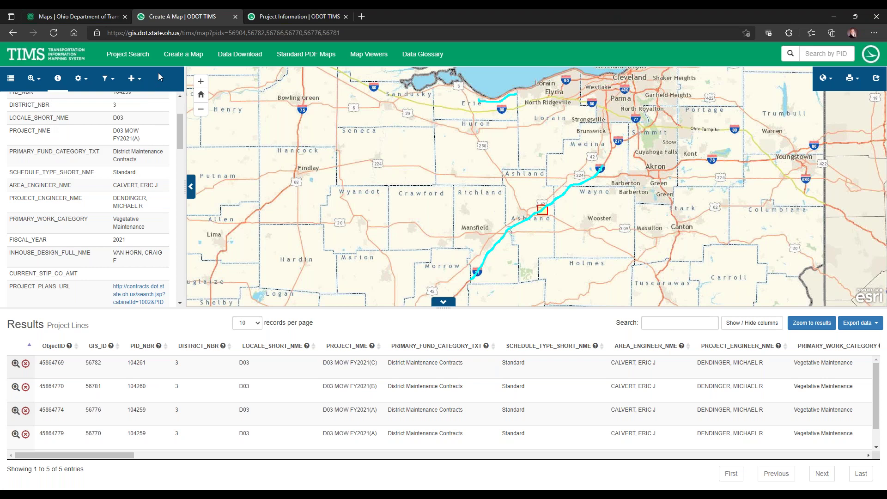
left_click(11, 80)
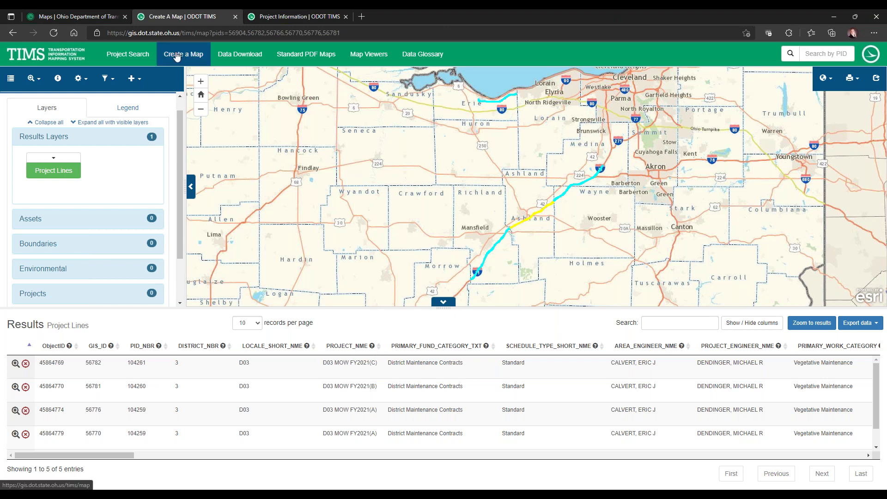
Start a fresh map from the TIMS home page and collapse the empty results table
left_click(61, 59)
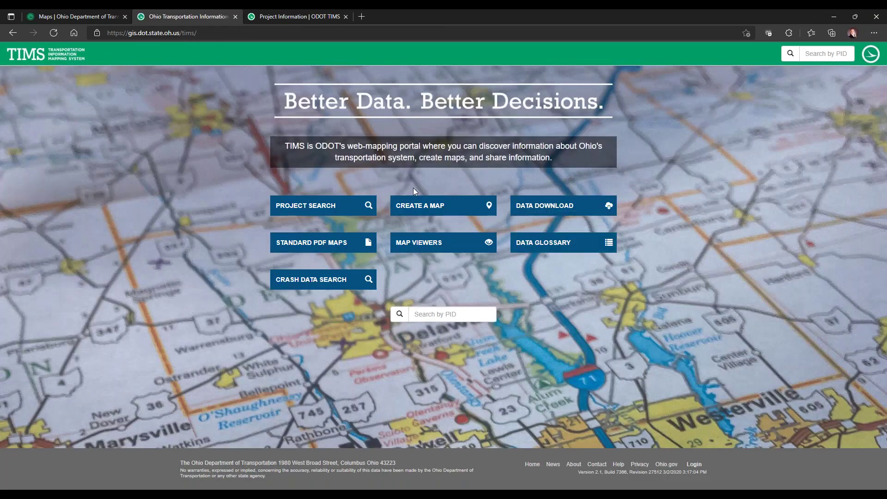
left_click(416, 203)
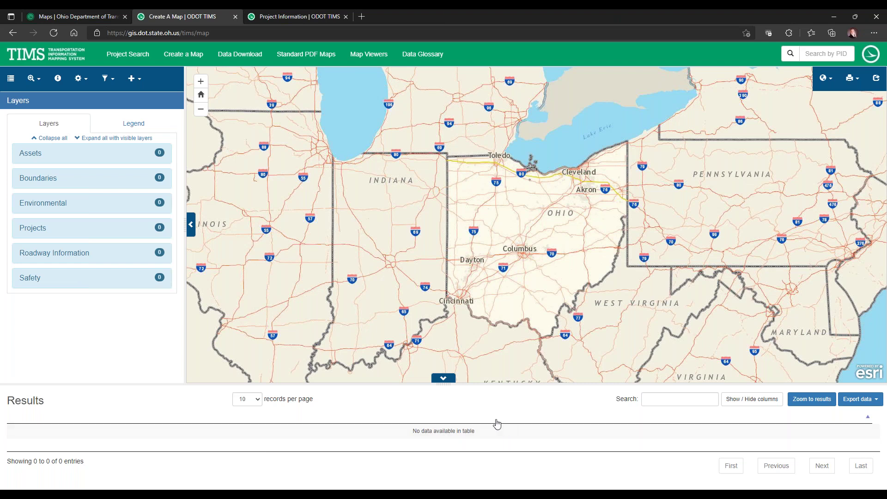
left_click(446, 380)
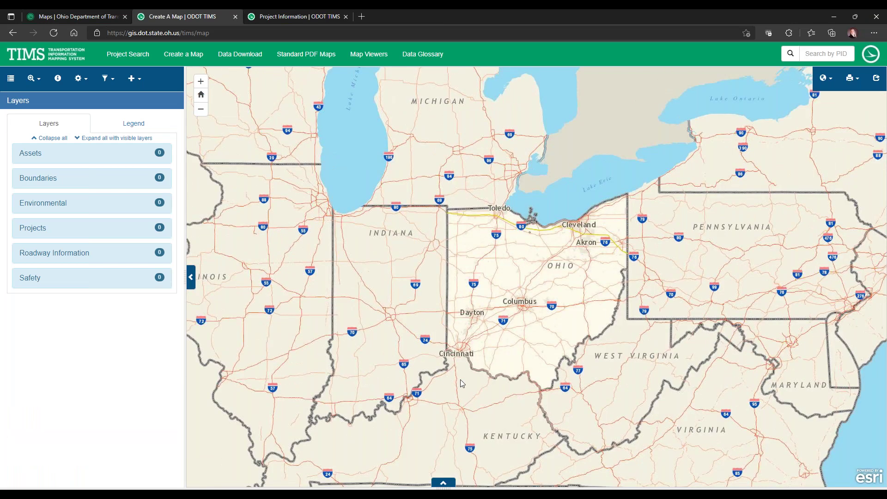
Hide and restore the side panel, and zoom the map in and back to its default extent
left_click(192, 279)
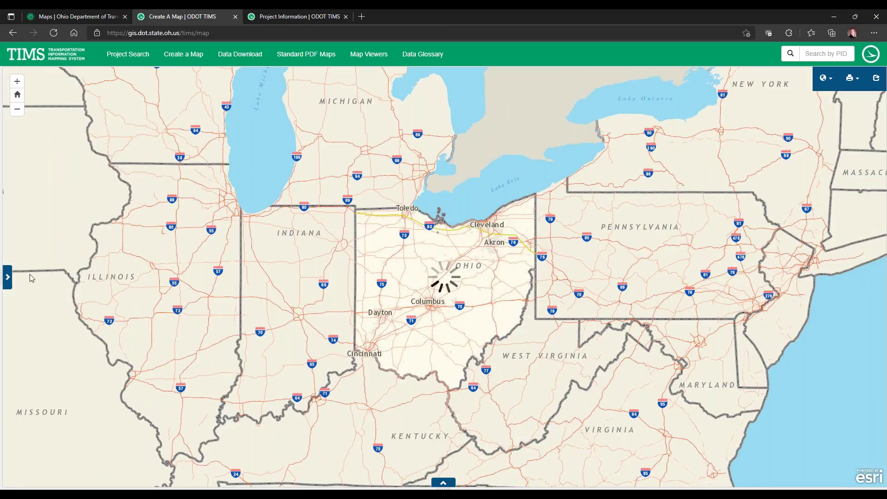
left_click(7, 277)
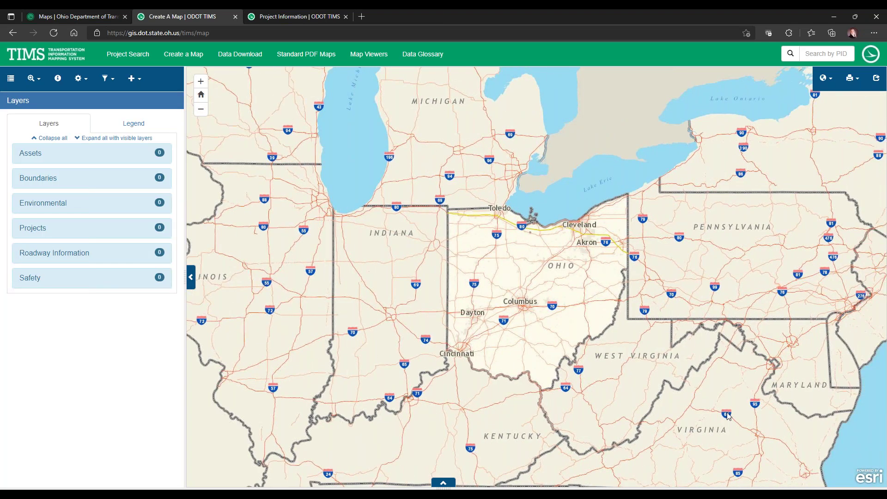
left_click(200, 82)
left_click(201, 94)
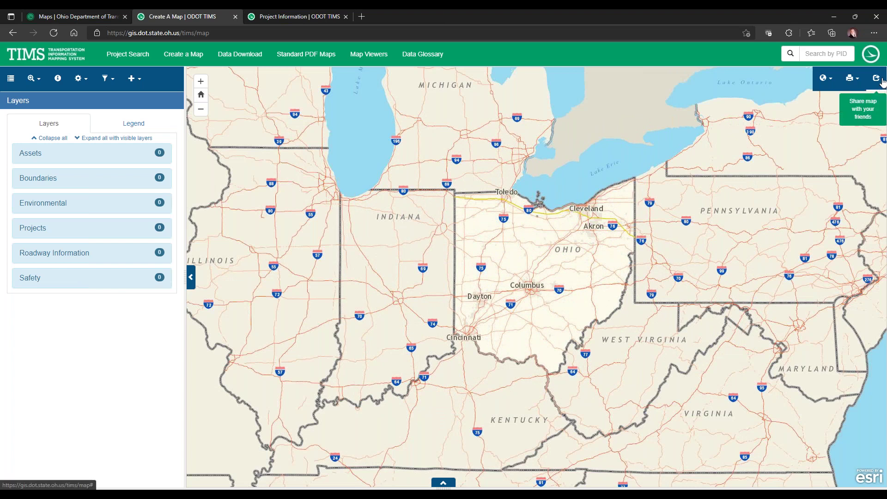
Try the Dark Gray basemap and switch back to the ODOT basemap
left_click(825, 78)
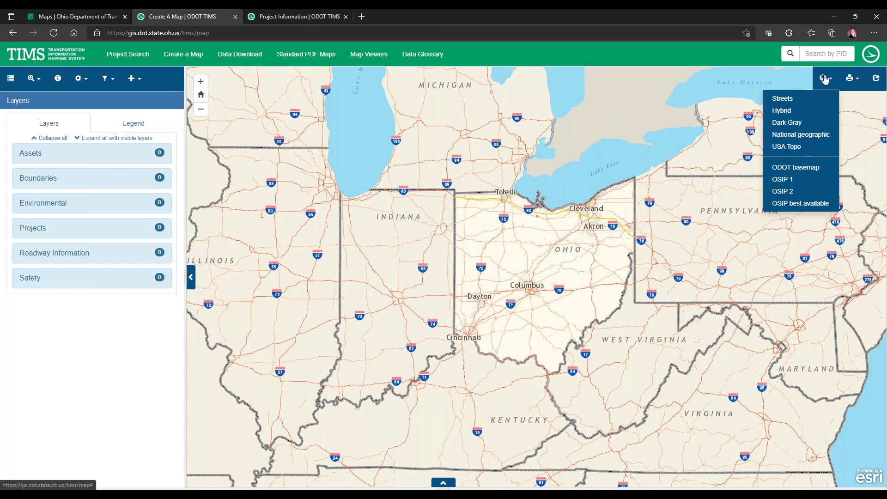
left_click(814, 123)
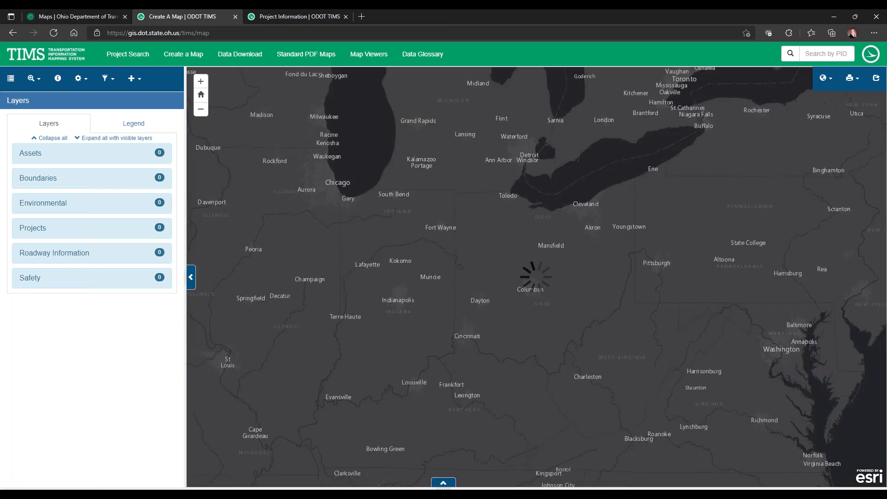
left_click(829, 80)
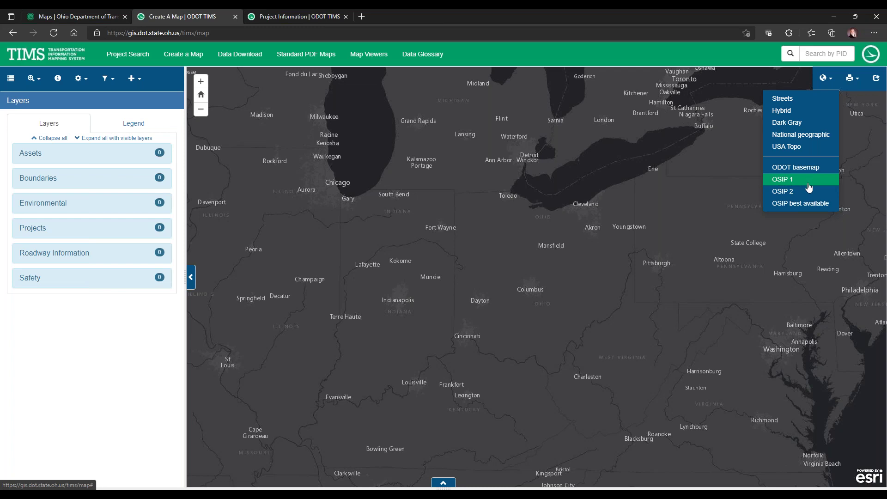
left_click(794, 169)
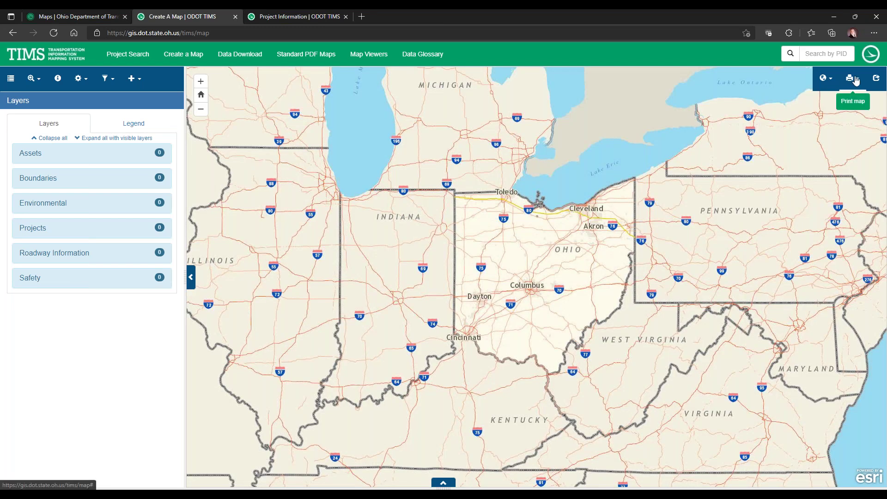
Review the map's print sizes and share link, and bring back the layer list and results table
left_click(849, 79)
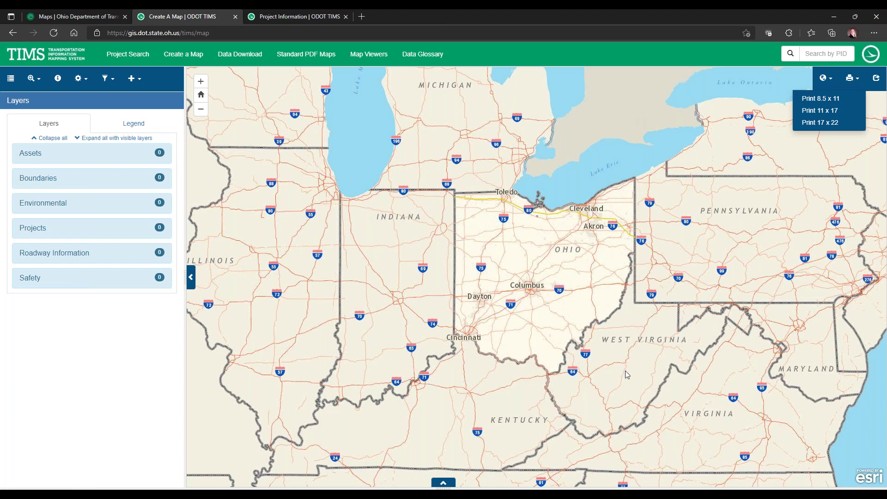
left_click(877, 79)
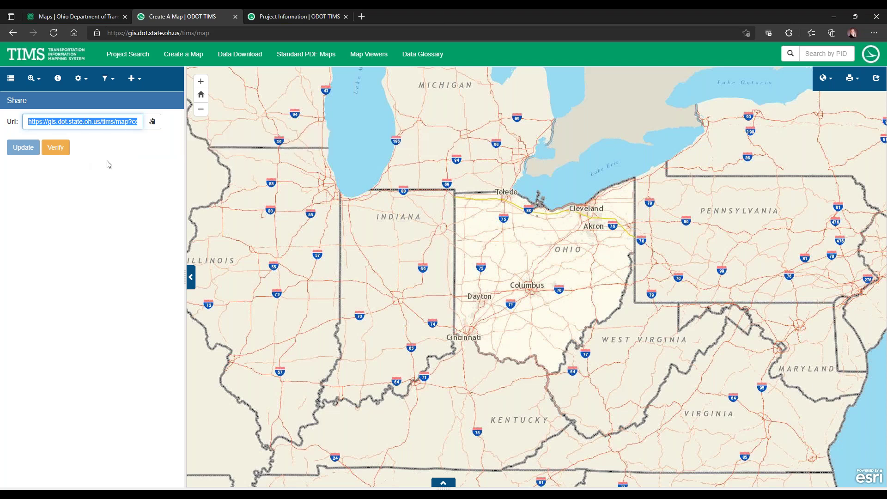
left_click(12, 81)
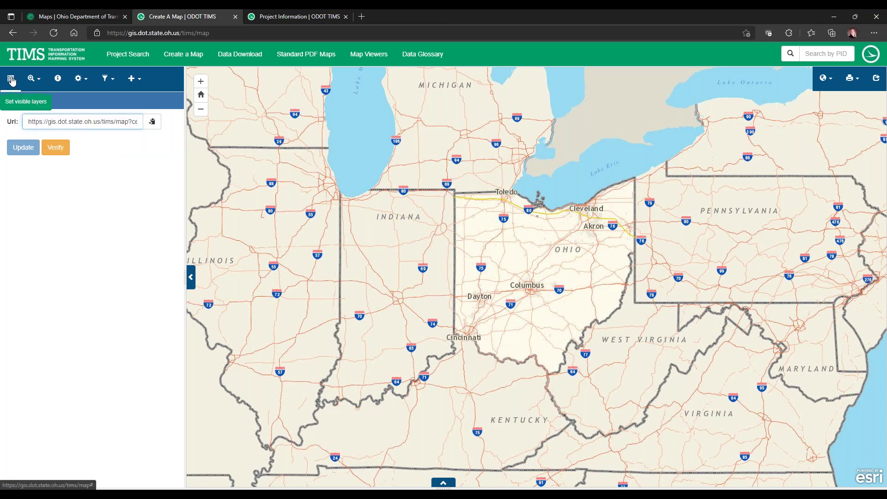
left_click(443, 483)
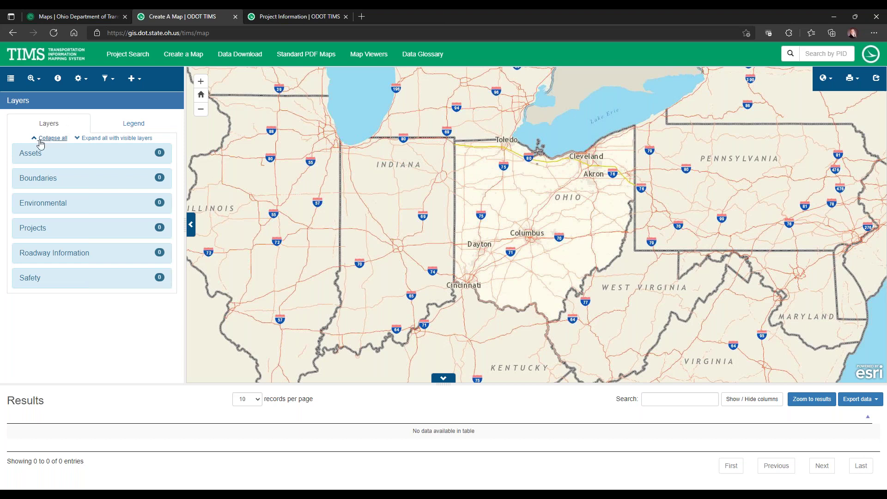
Expand the Projects layer group and turn the All Projects Linear layer on and off again
left_click(36, 233)
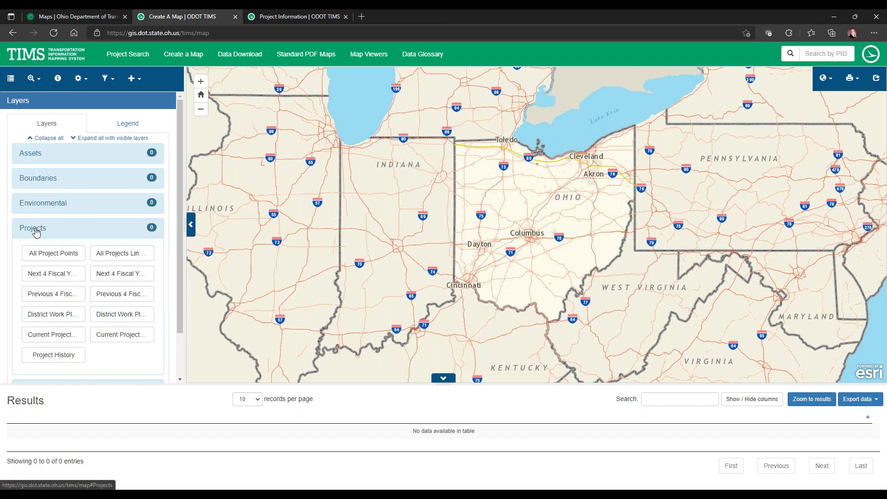
left_click(130, 256)
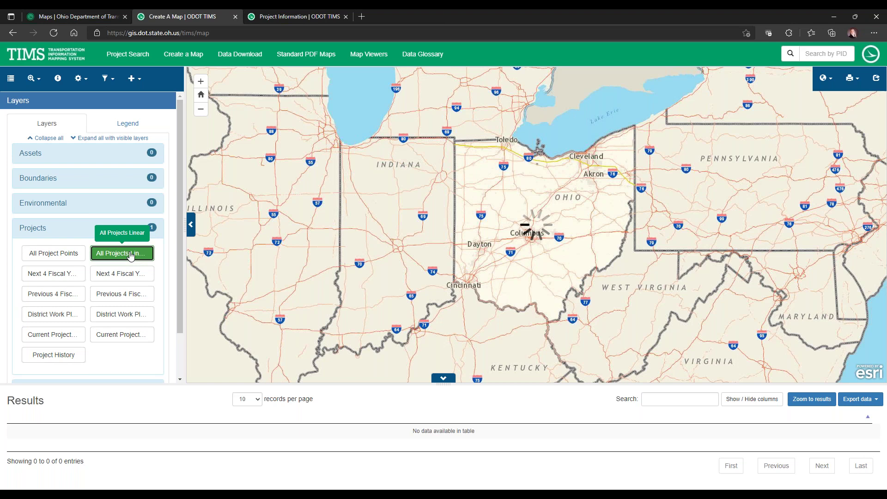
left_click(130, 256)
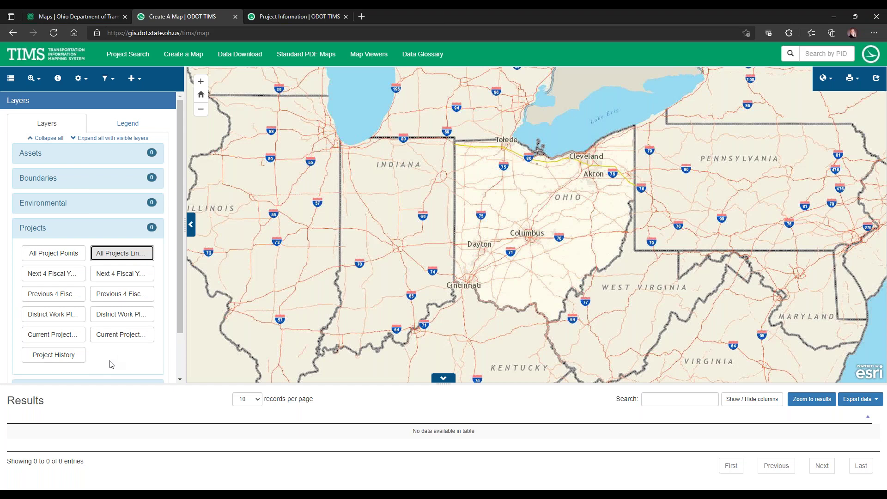
Find District 3 on the map with an area search by district
left_click(37, 83)
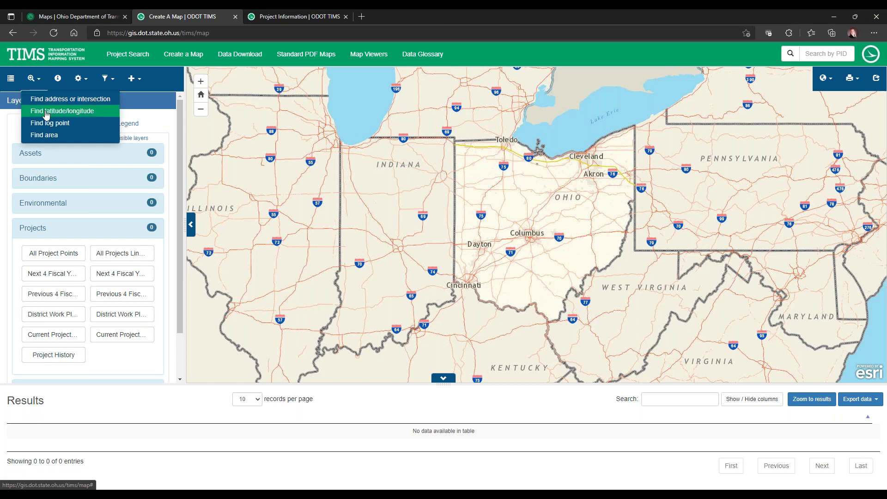
left_click(45, 136)
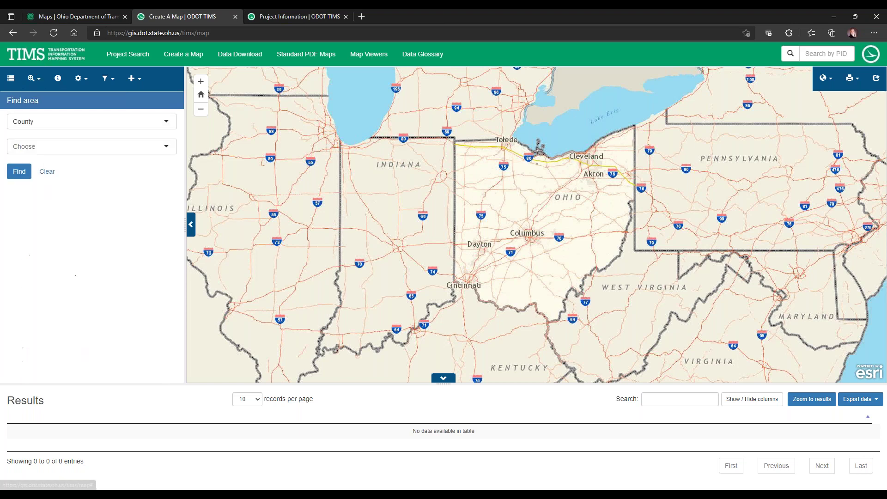
left_click(47, 125)
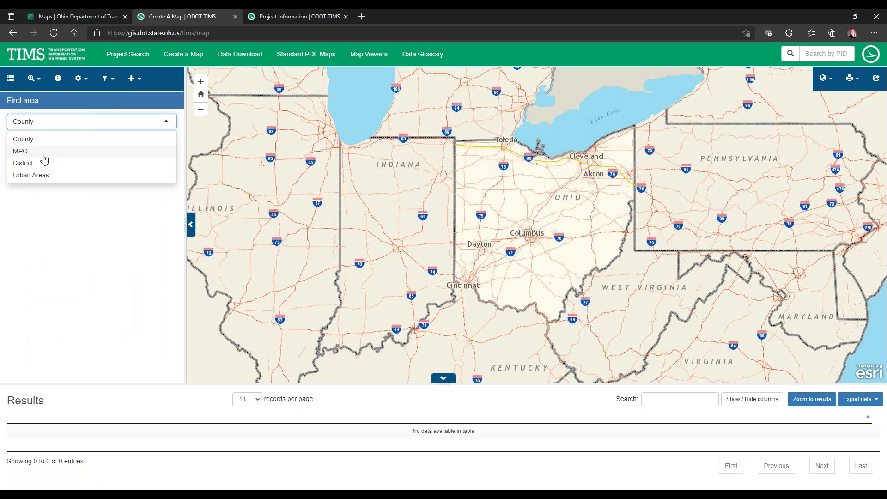
left_click(42, 165)
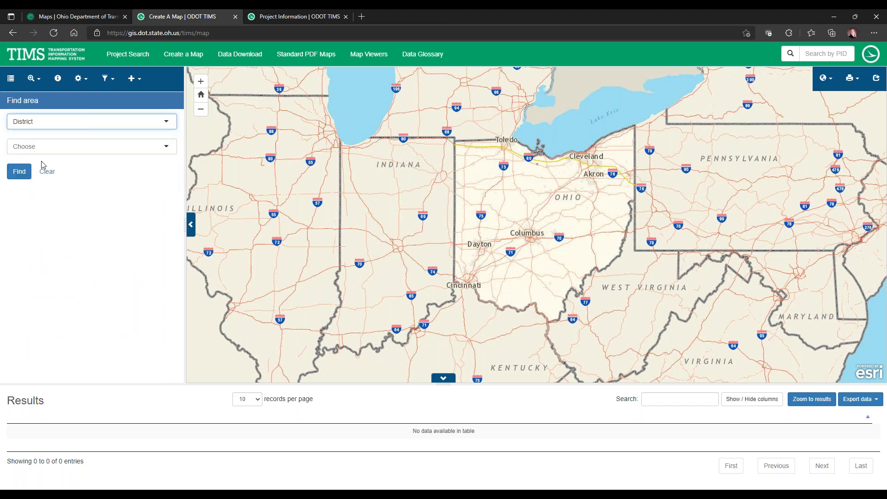
left_click(46, 148)
left_click(42, 190)
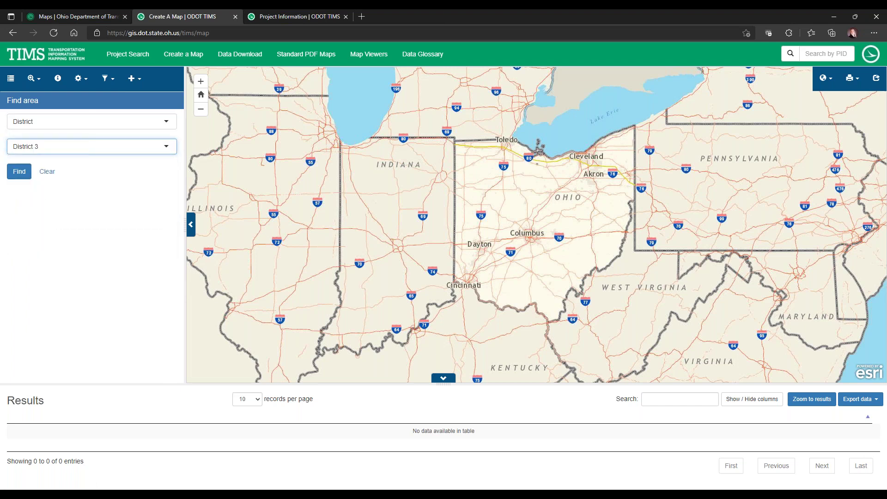
left_click(29, 173)
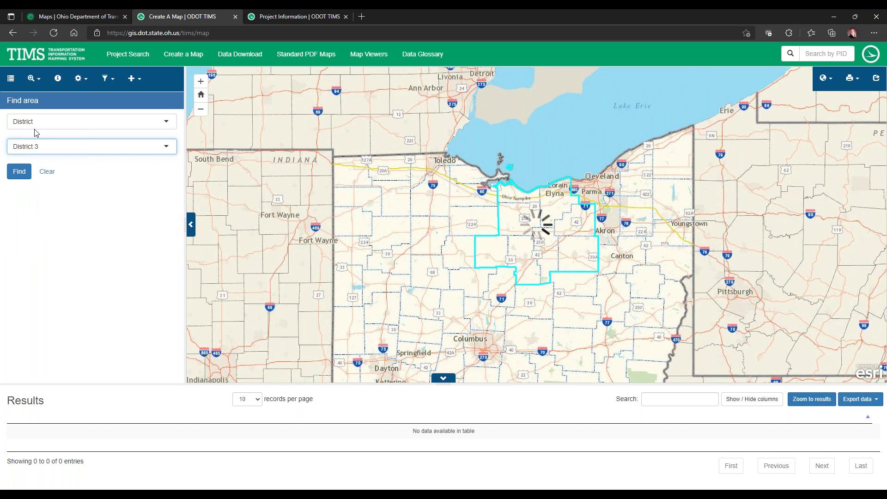
Find Ashland County with an area search by county and clear its highlight from the map
left_click(34, 122)
left_click(39, 140)
left_click(41, 147)
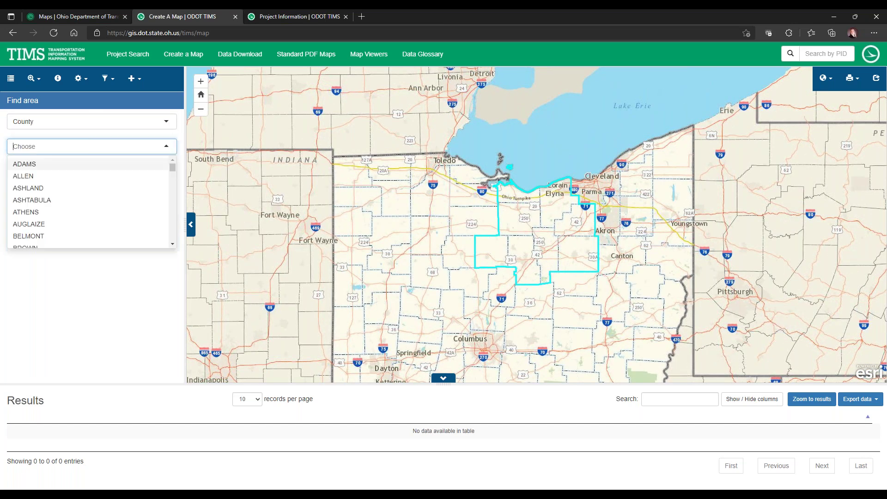
left_click(43, 188)
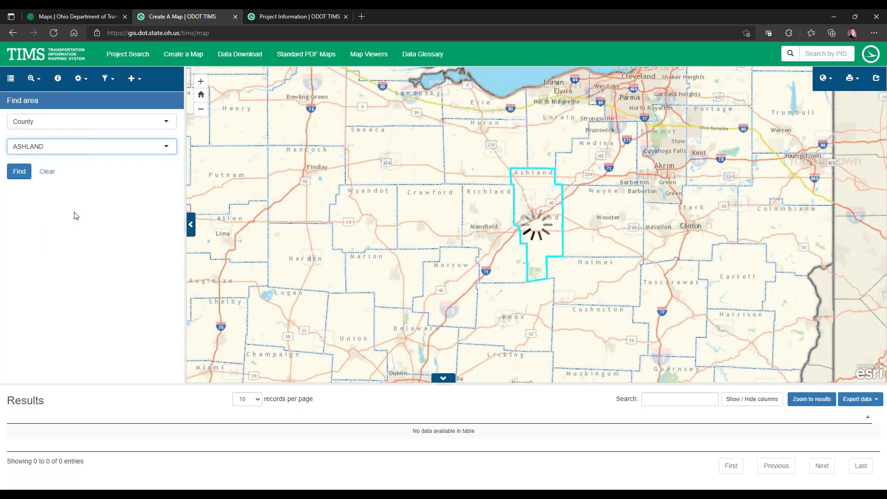
left_click(47, 172)
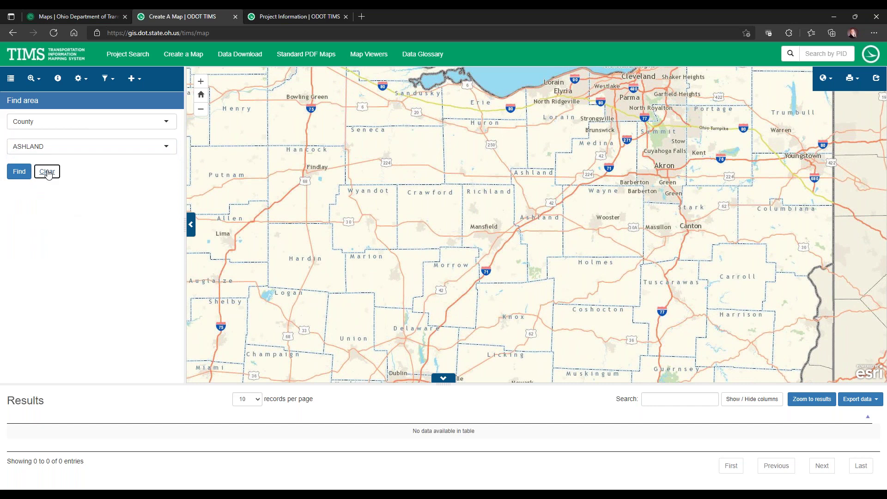
scroll(546, 226, "up", 1)
scroll(546, 226, "up", 1)
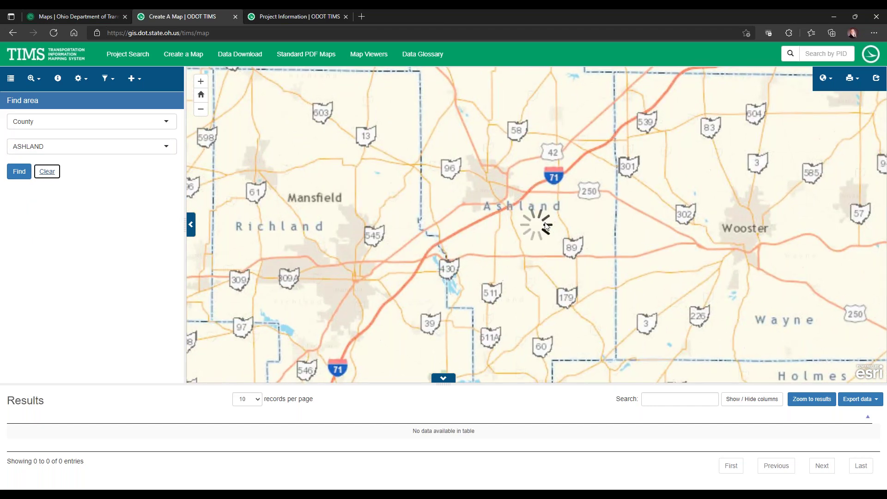
Turn on the Current Projects (Lines) layer in the Projects group
left_click(11, 80)
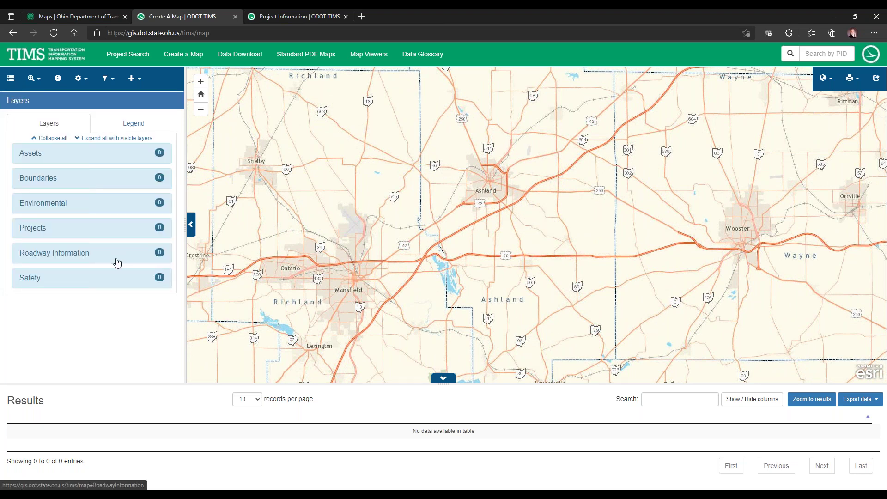
left_click(93, 229)
left_click(119, 336)
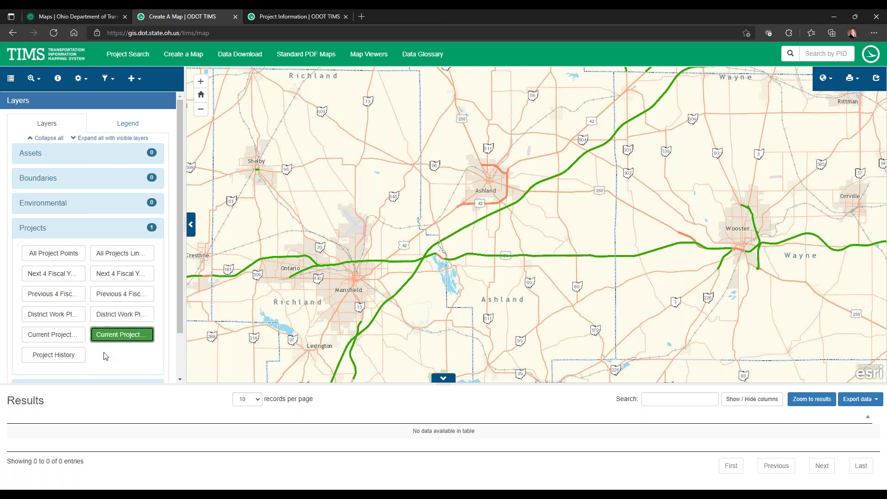
Identify the project line just southeast of Ashland and highlight its begin and end construction milestone dates in the attributes
left_click(58, 78)
left_click(513, 204)
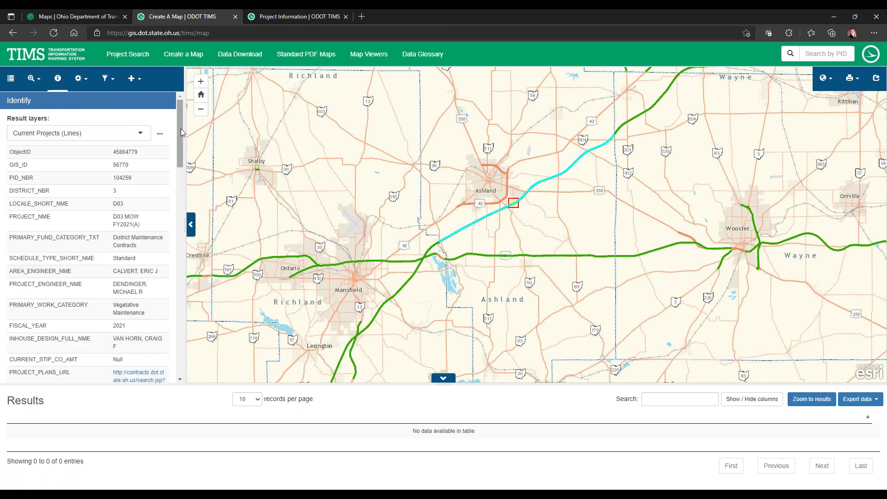
left_click_drag(182, 129, 181, 181)
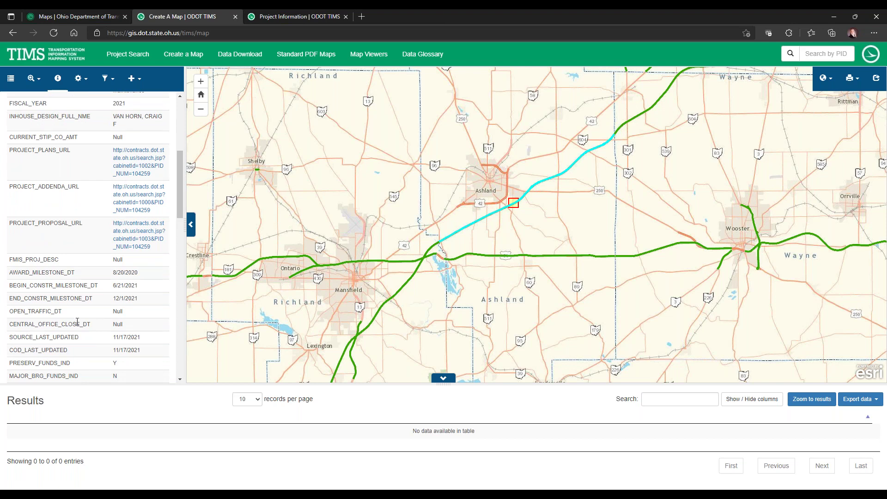
left_click_drag(10, 285, 155, 298)
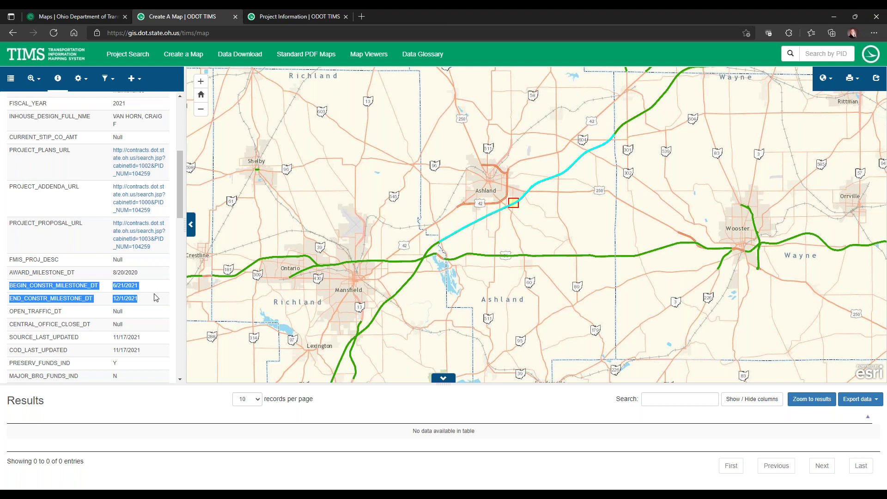
Deselect the milestone dates, return to the start of the identified project's attributes and check the available result layers
left_click(150, 304)
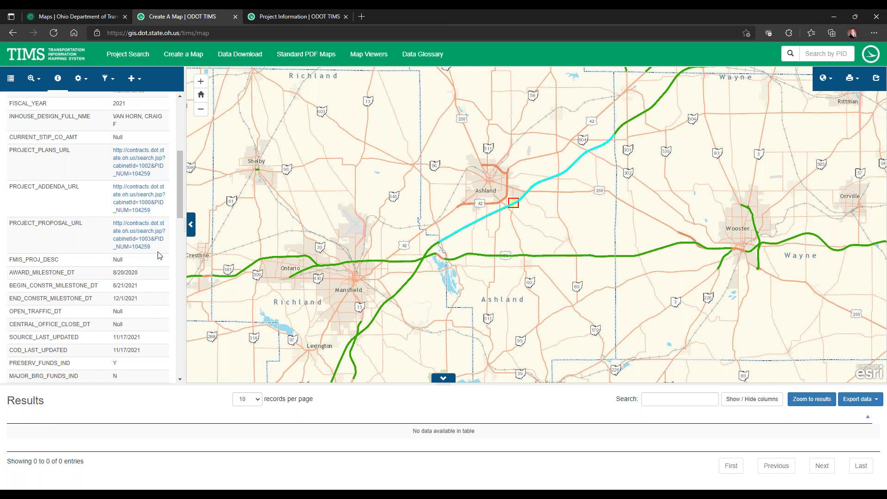
left_click_drag(180, 182, 173, 121)
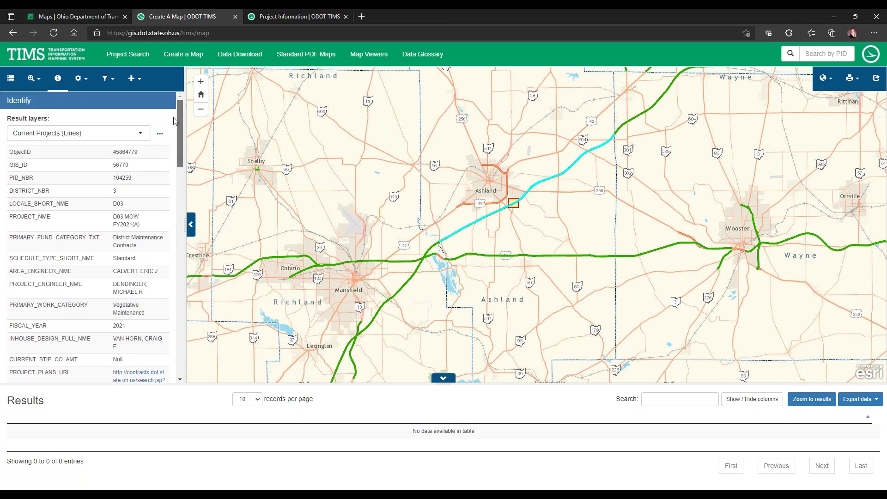
left_click(117, 134)
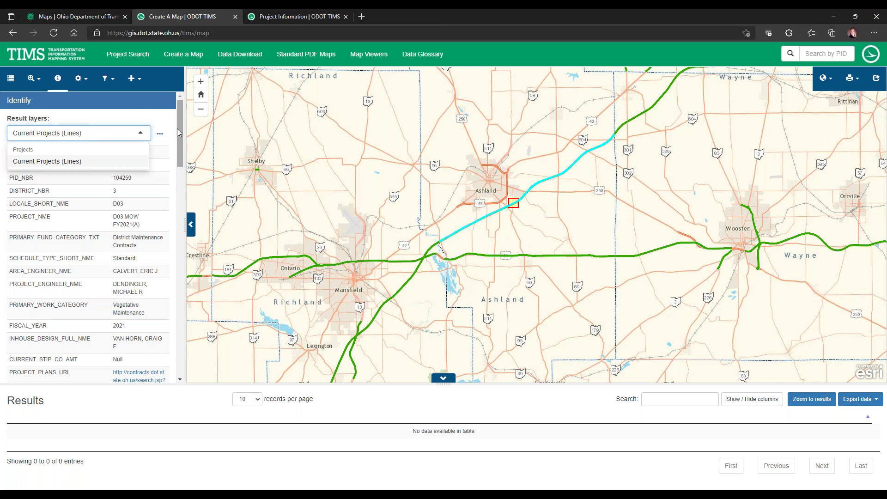
left_click(168, 119)
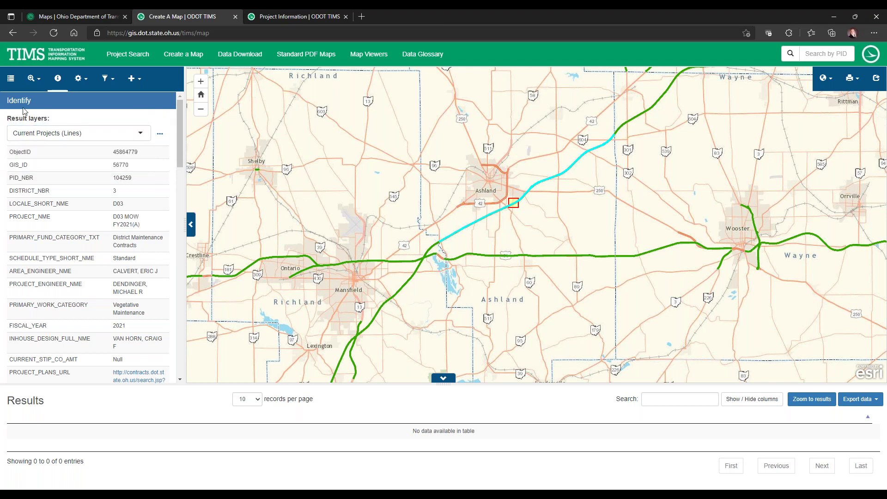
Turn on the Next 4 Fiscal Years (Lines) layer and identify the project line just southeast of Ashland
left_click(10, 78)
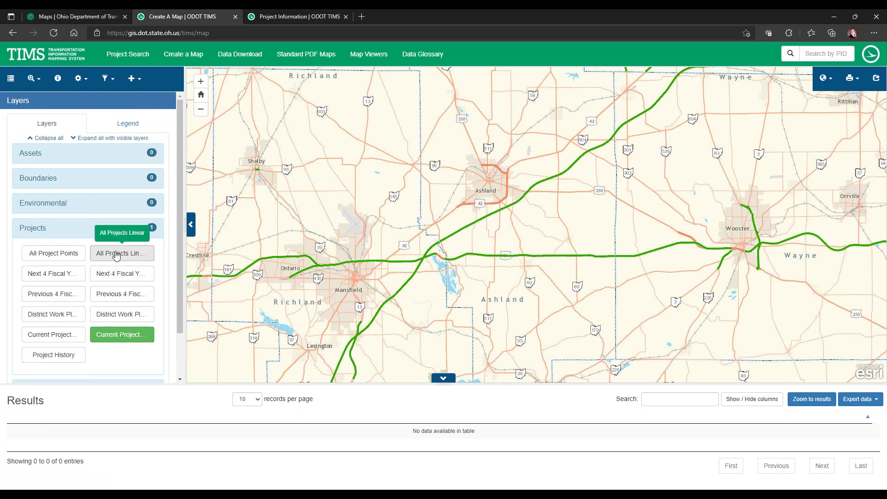
left_click(118, 277)
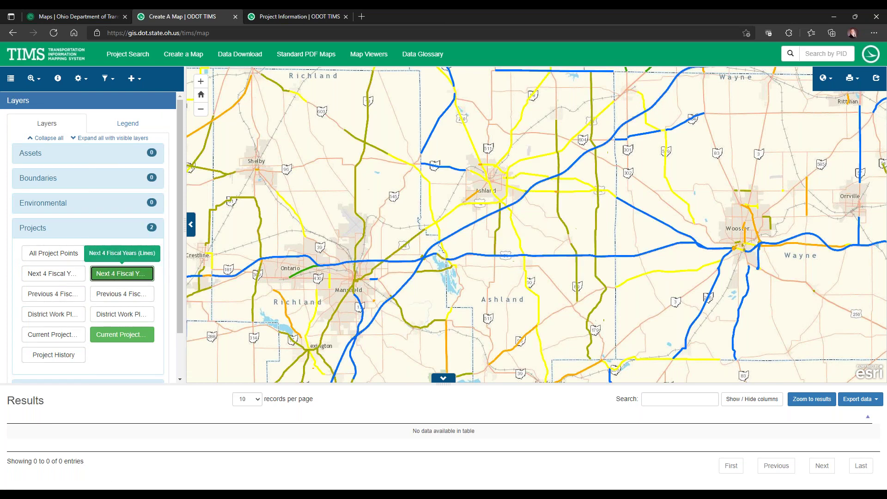
left_click(57, 78)
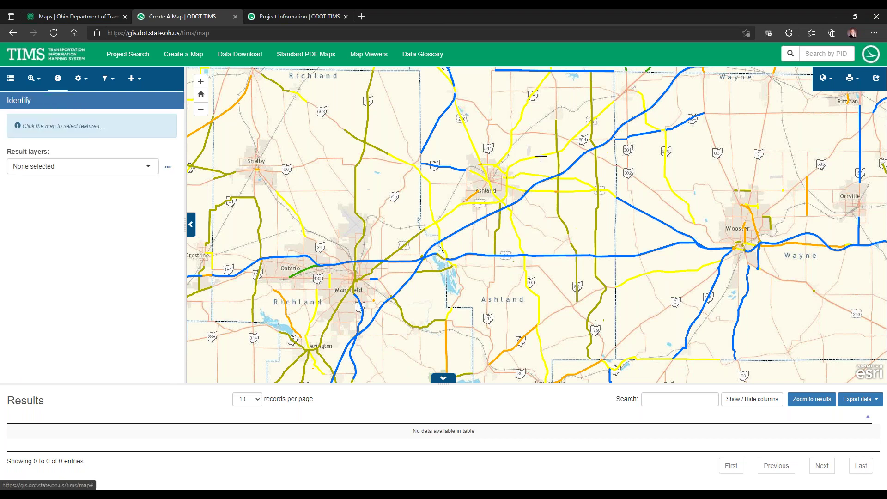
left_click(515, 200)
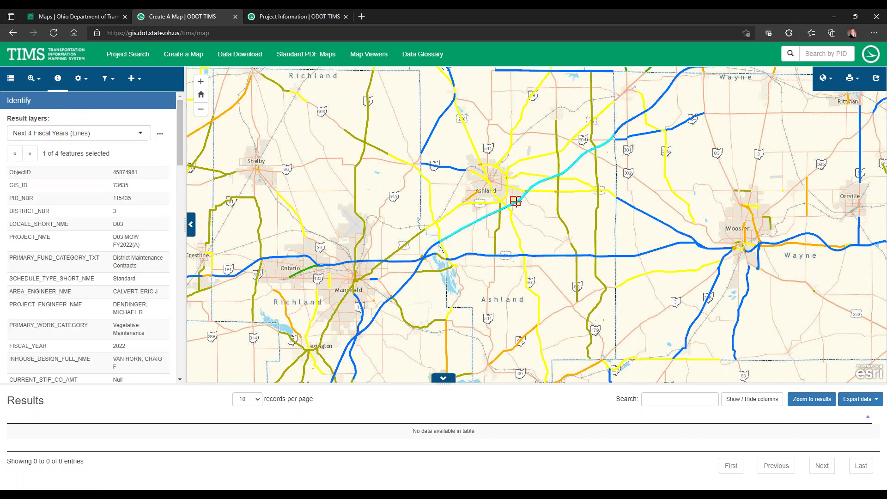
Compare the Current Projects (Lines) and Next 4 Fiscal Years (Lines) results, then step through to the last future project
left_click(116, 135)
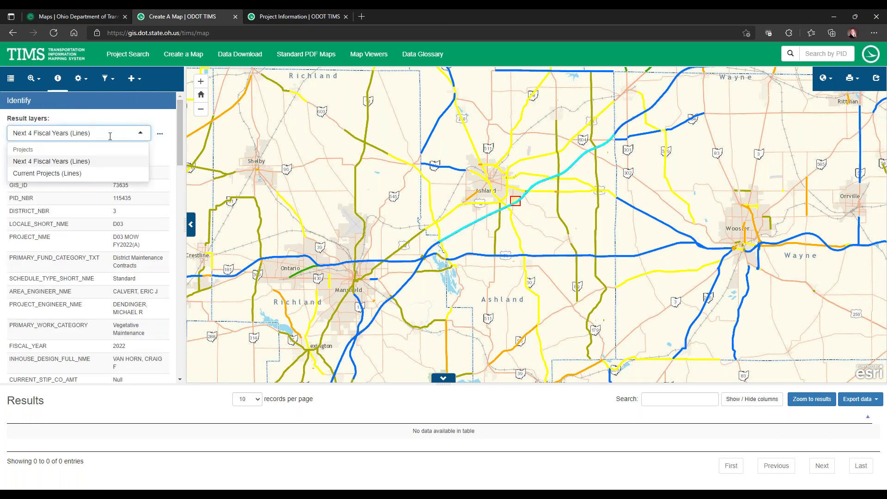
left_click(64, 172)
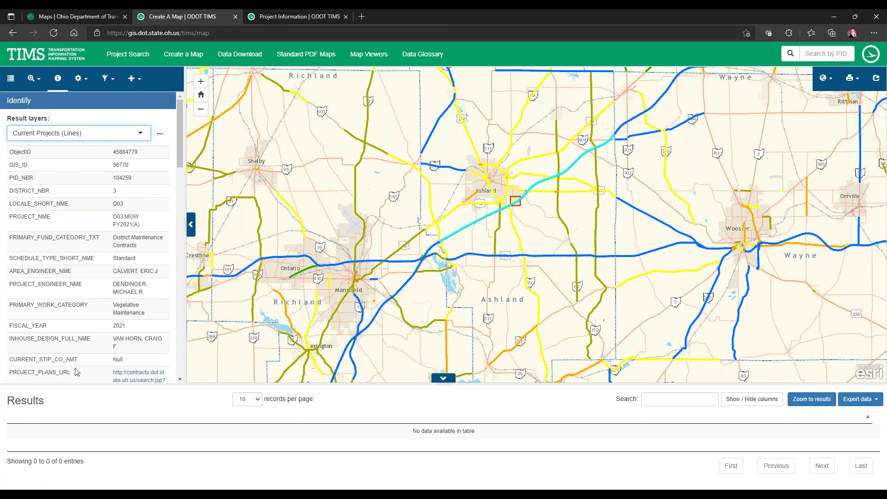
left_click(109, 135)
left_click(92, 162)
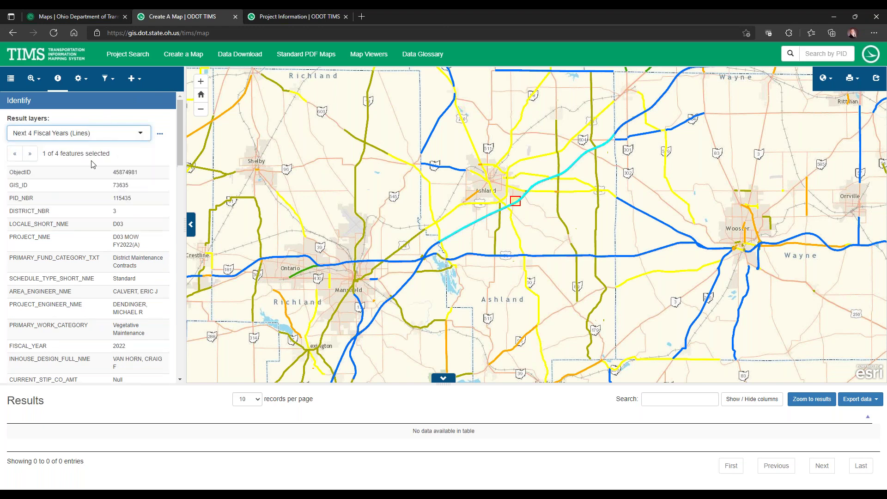
left_click(30, 154)
left_click(30, 153)
left_click(31, 154)
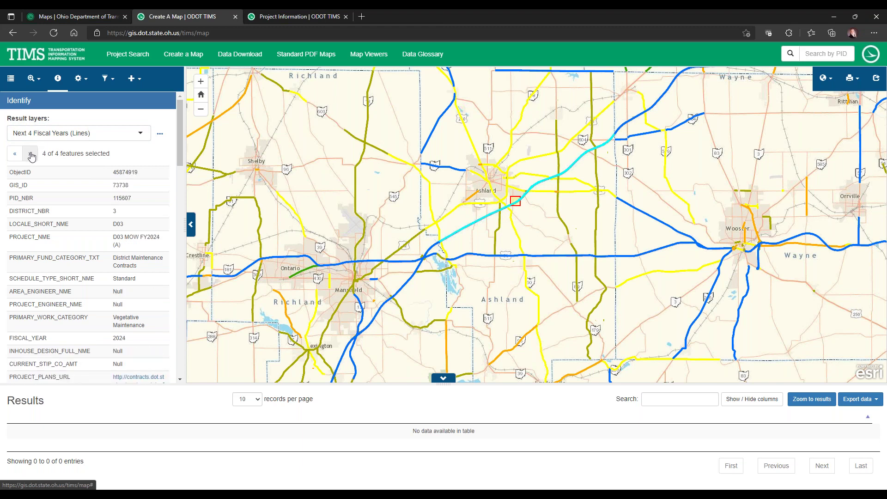
Turn off the Next 4 Fiscal Years (Lines) layer and filter Current Projects (Lines) by geography to county ASHLAND
left_click(11, 78)
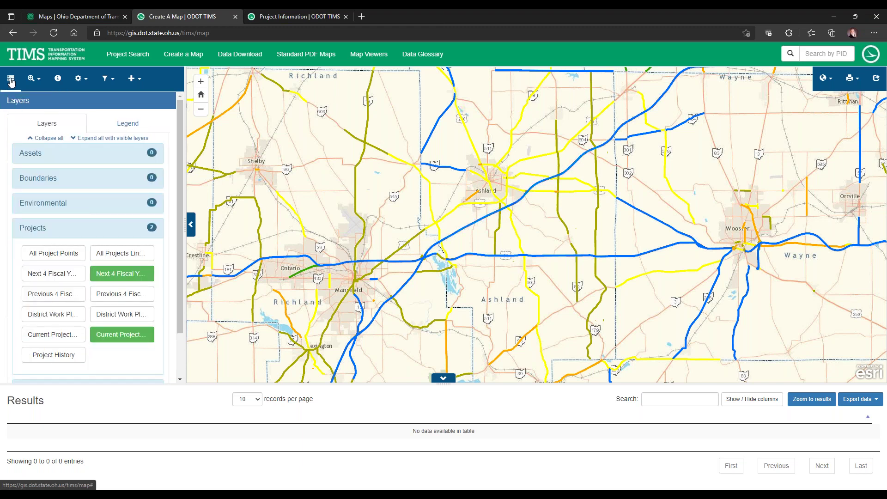
left_click(113, 277)
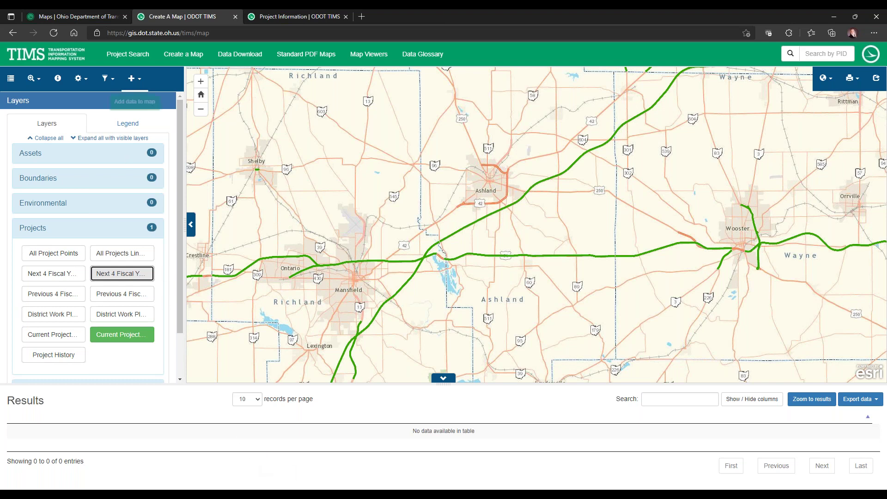
left_click(110, 82)
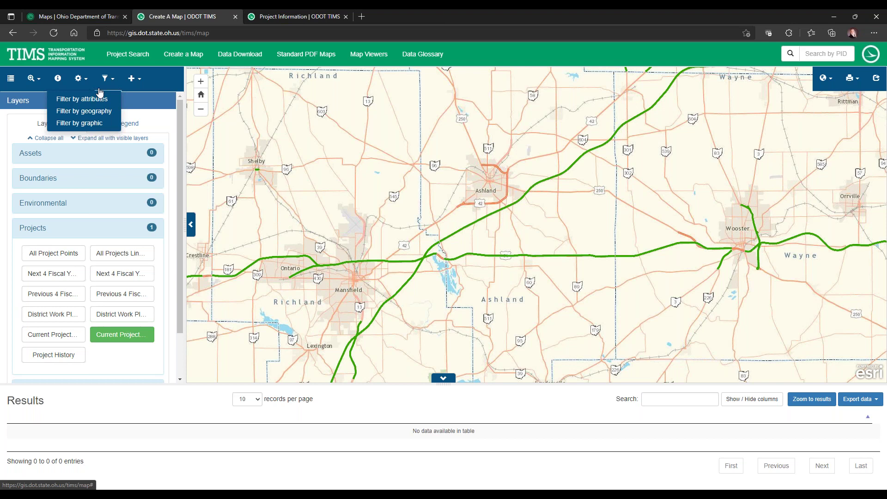
left_click(98, 114)
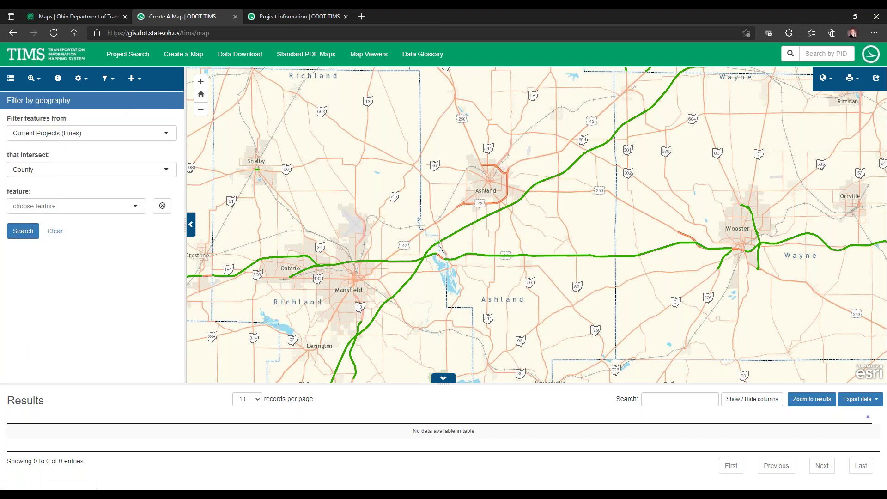
left_click(89, 136)
left_click(85, 158)
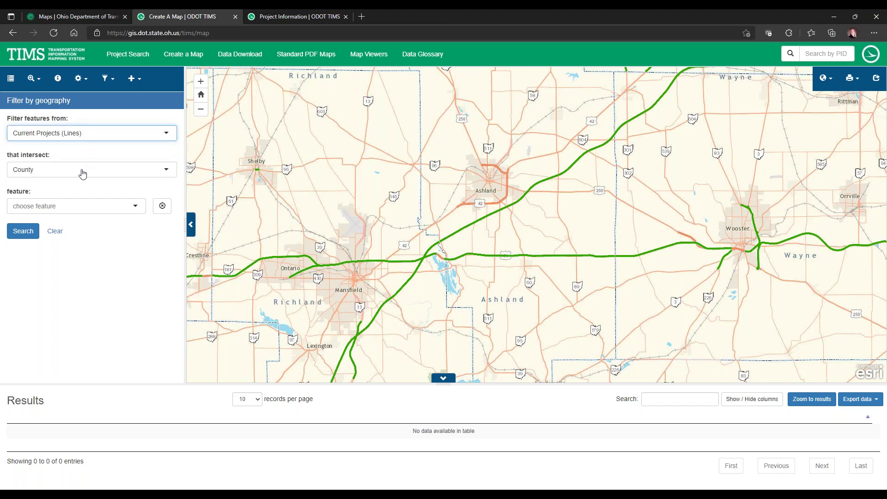
left_click(73, 206)
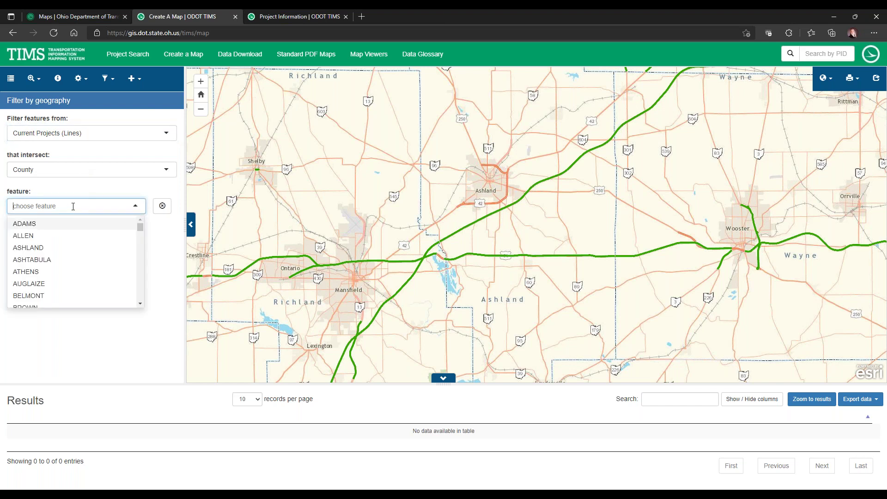
left_click(53, 248)
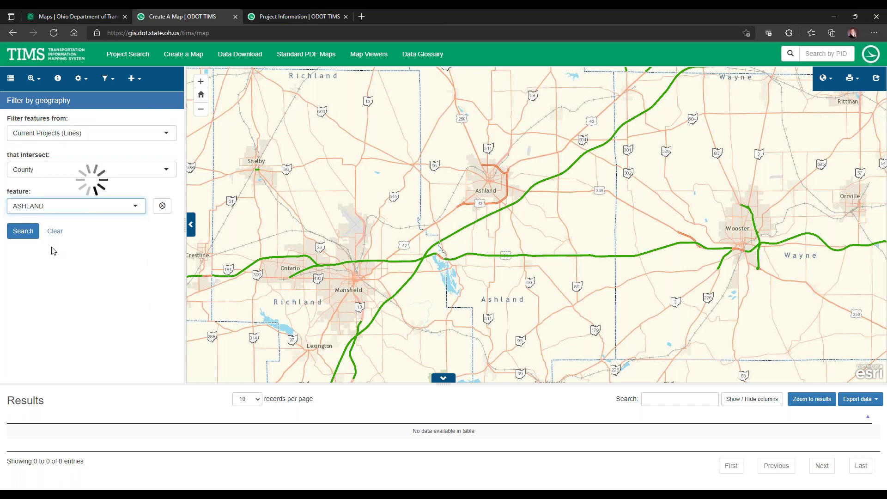
left_click(24, 233)
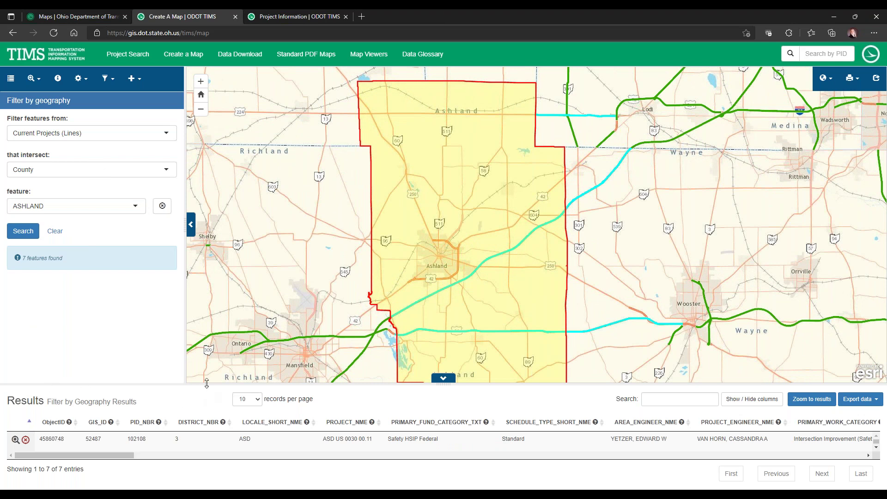
Enlarge the results table and sort it by primary work category, project engineer and finally area engineer
left_click_drag(207, 383, 206, 299)
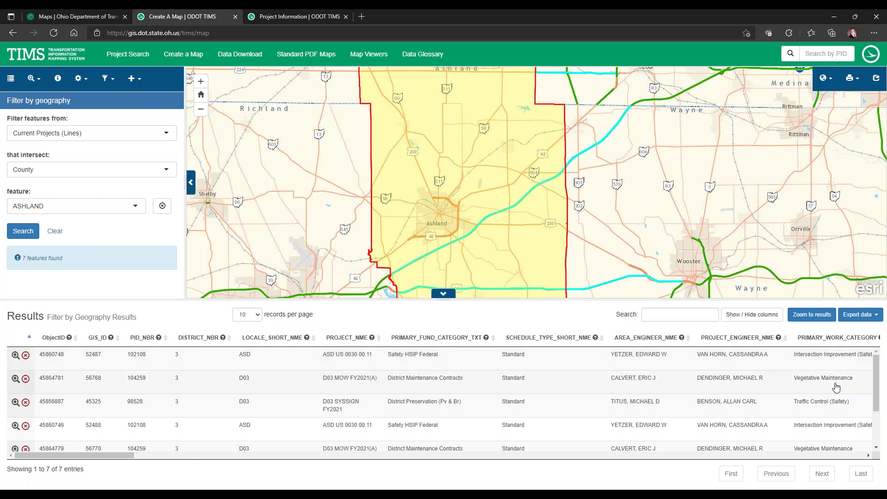
left_click(833, 339)
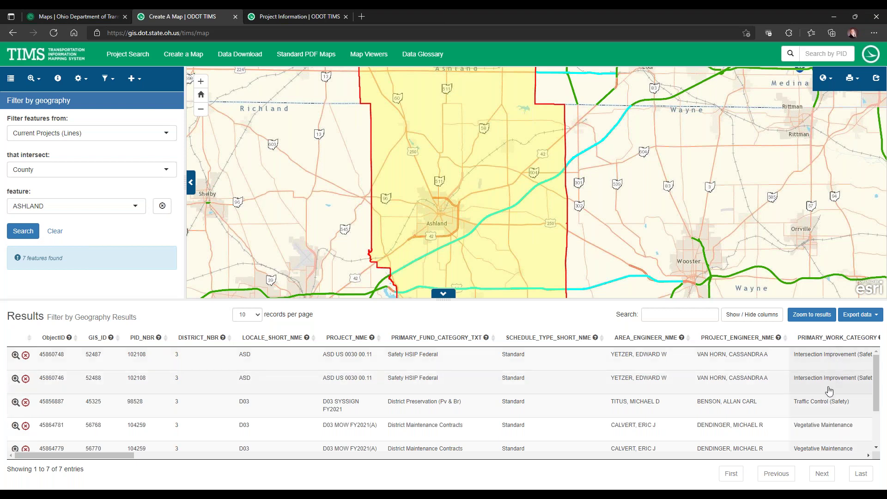
mouse_move(878, 392)
left_mouse_down()
mouse_move(878, 429)
mouse_move(878, 386)
left_mouse_up()
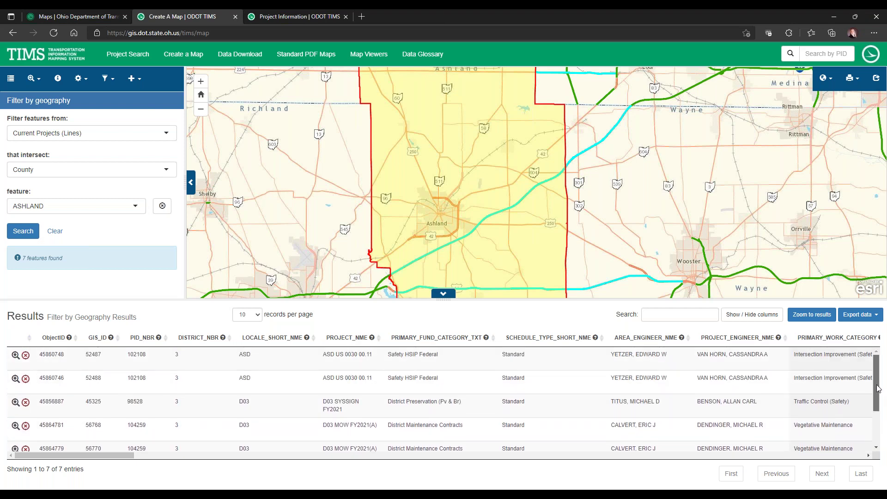
left_click(816, 339)
left_click(722, 340)
left_click(638, 343)
Search the results table for 00071 and examine the route ID column of the matching projects
left_click(661, 318)
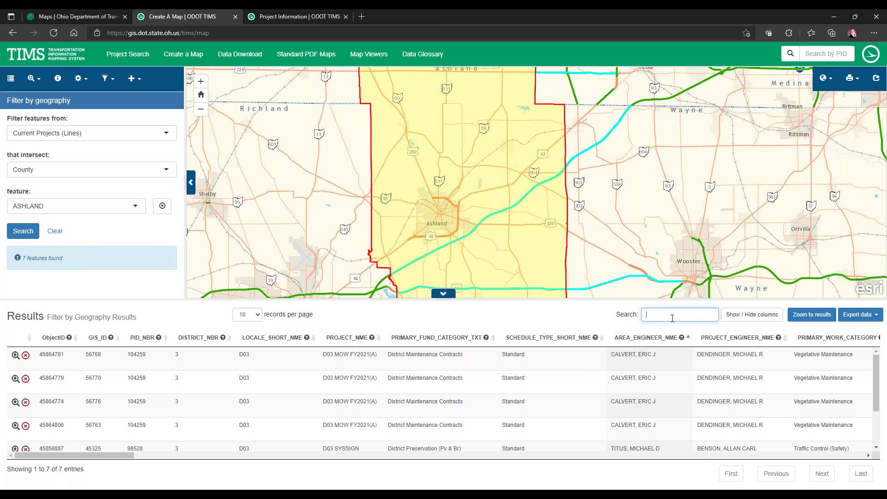
type("00071")
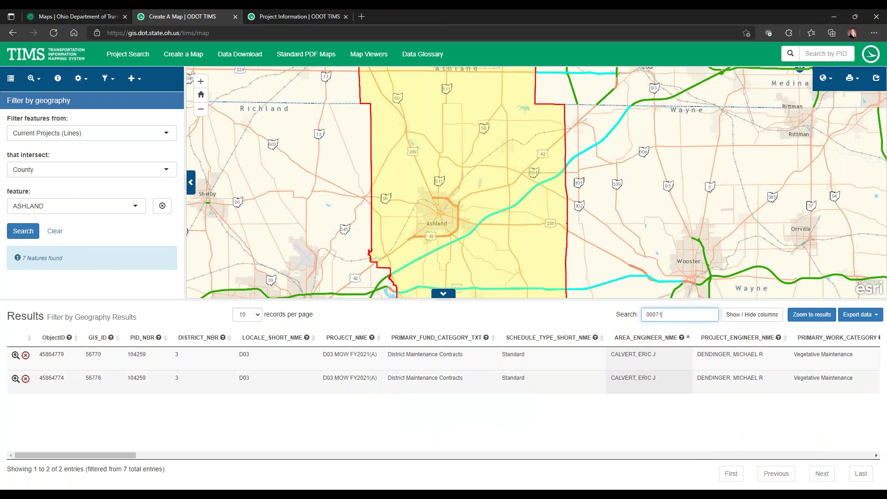
left_click_drag(113, 455, 464, 489)
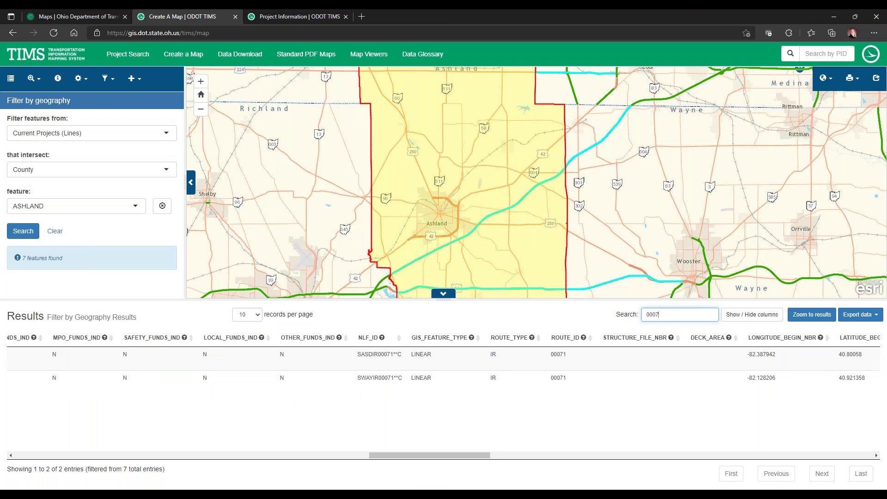
Clear the results table search and export the Ashland County project results to Excel
key("BackSpace")
key("BackSpace")
key("BackSpace")
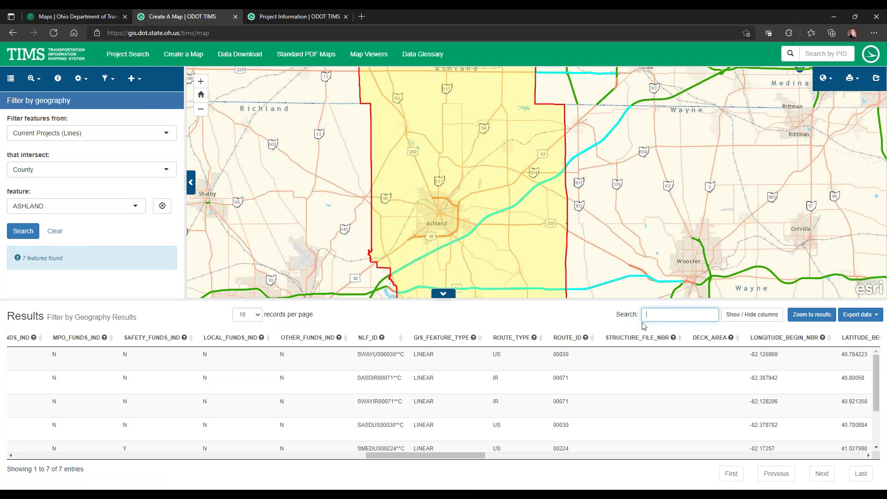
left_click(559, 314)
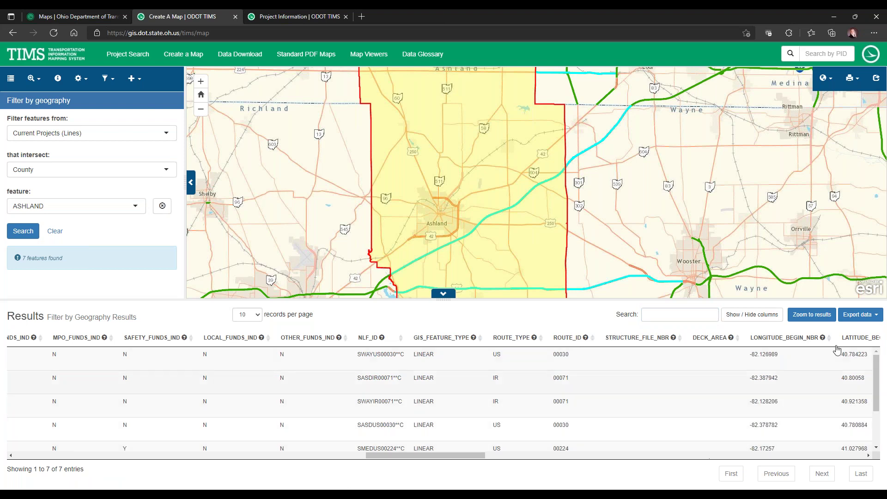
left_click(856, 318)
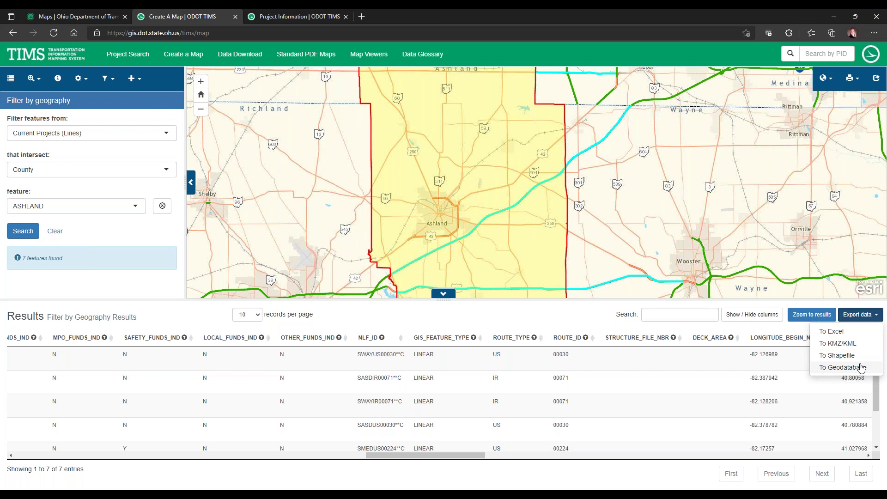
left_click(830, 331)
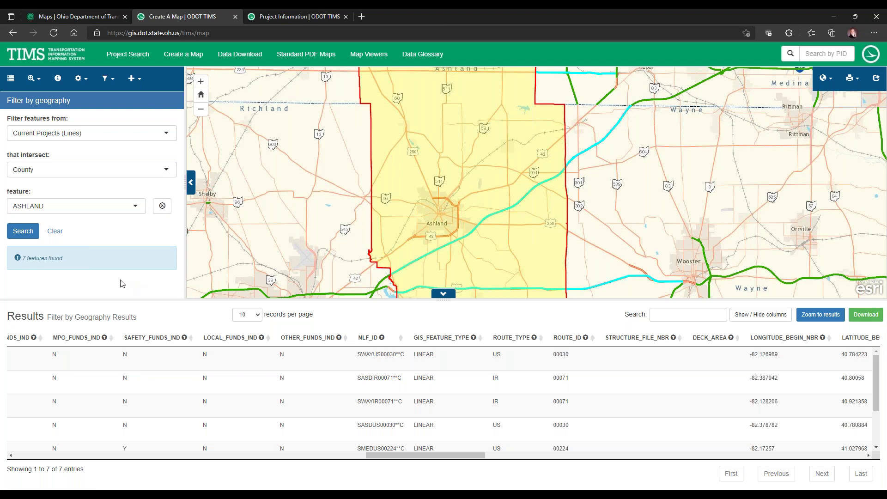
Clear the geography filter and set up a filter by attributes on the Current Projects (Lines) layer
left_click(55, 234)
left_click(107, 78)
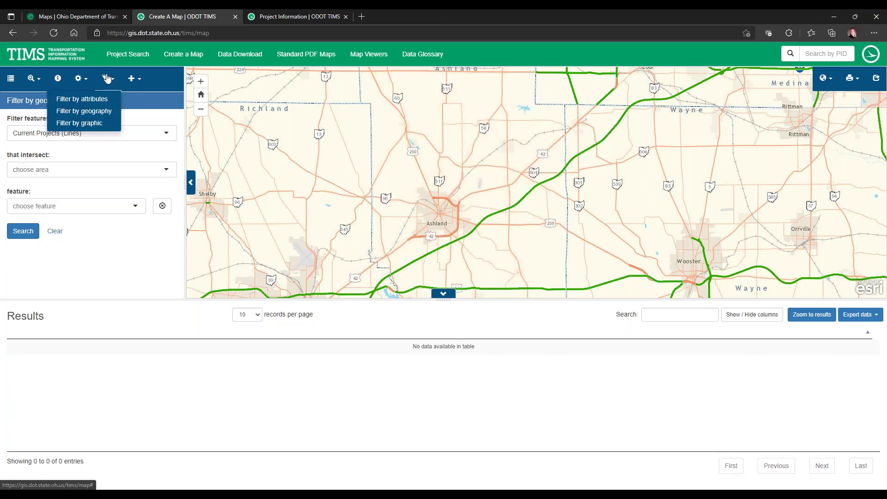
left_click(101, 100)
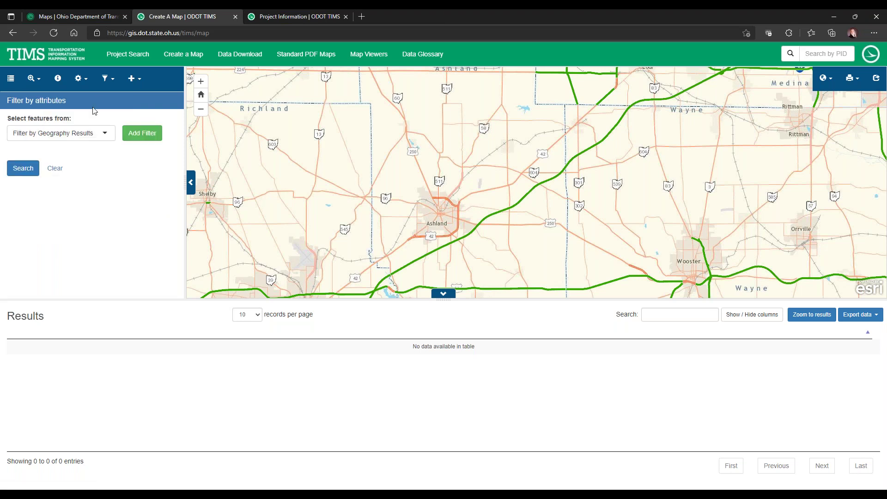
left_click(84, 134)
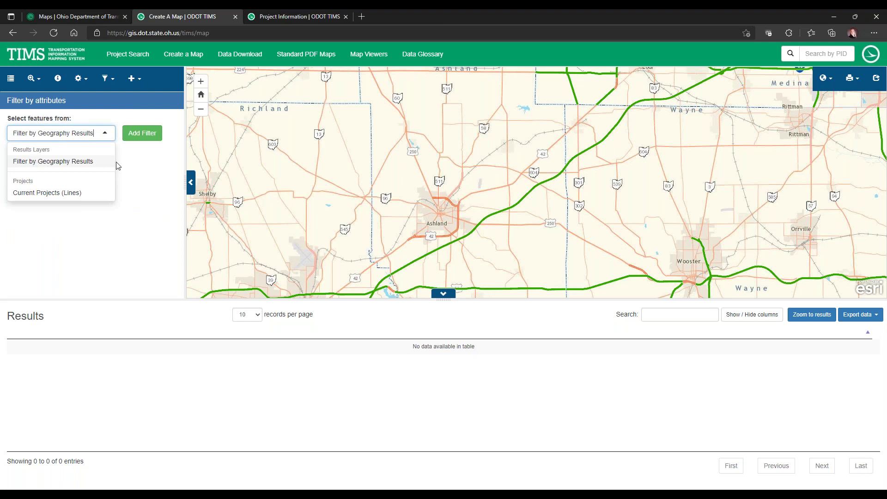
left_click(35, 193)
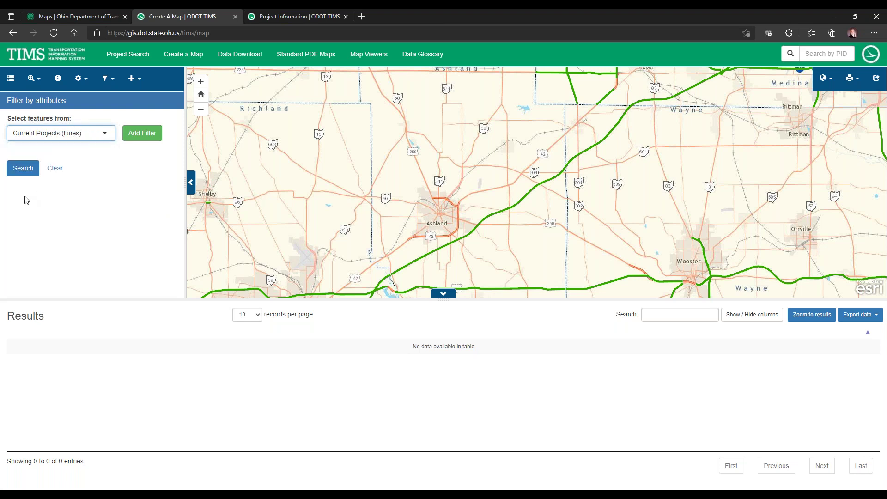
Add an attribute filter condition where DISTRICT_NBR is 3
left_click(139, 134)
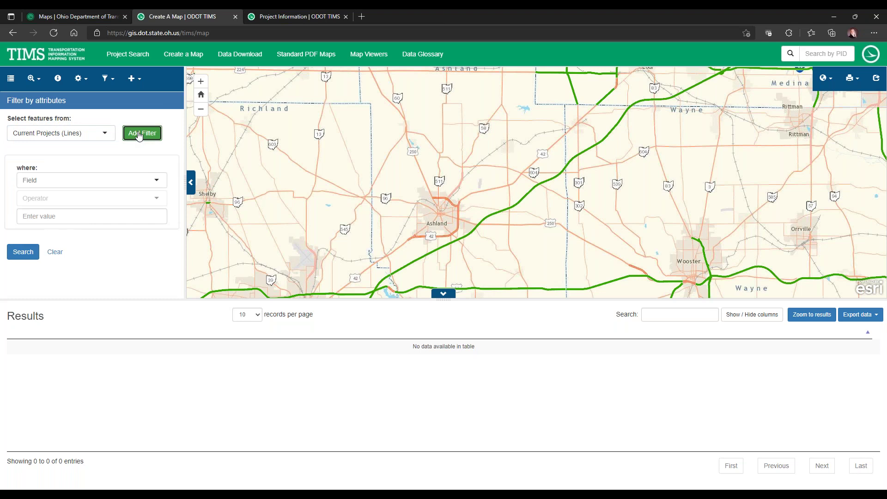
left_click(155, 180)
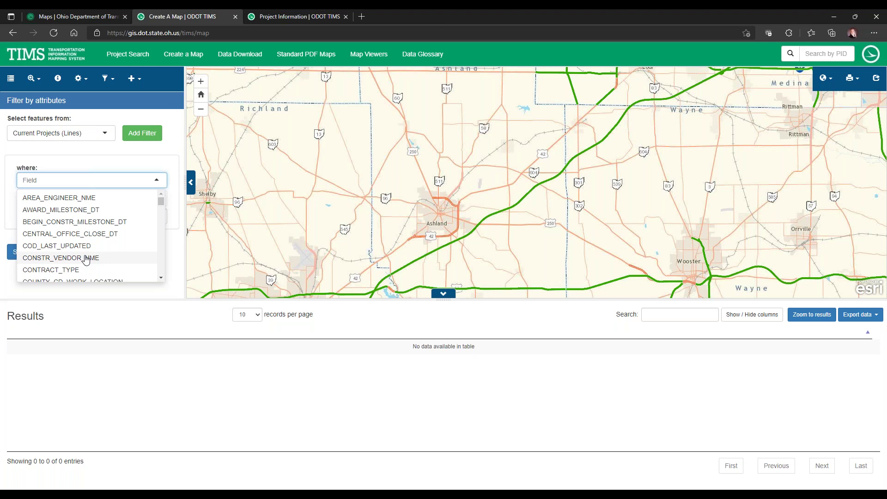
type("di")
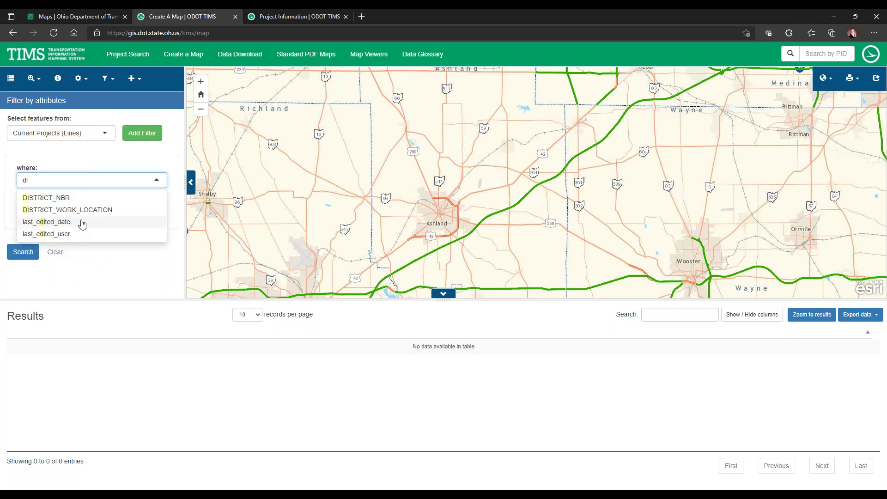
left_click(46, 197)
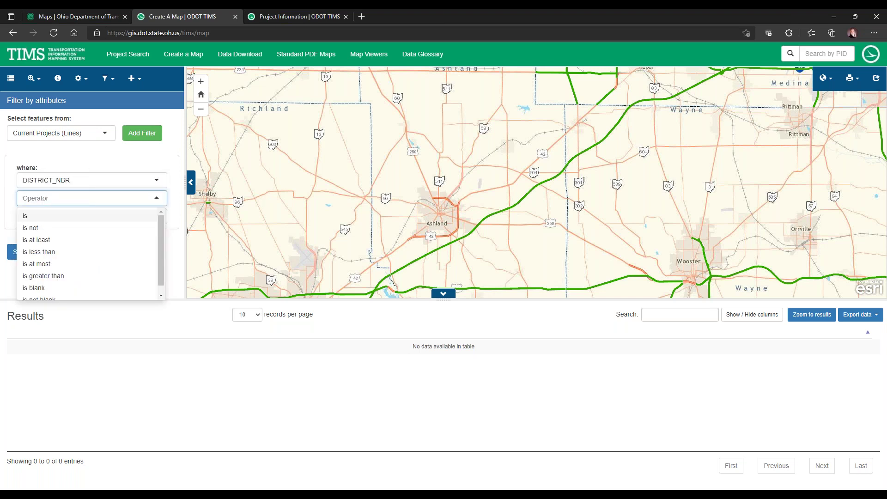
left_click(54, 216)
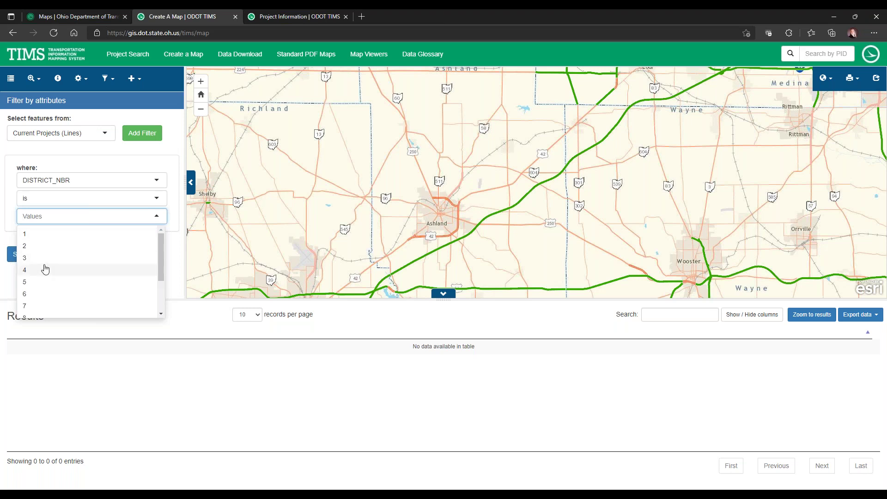
left_click(44, 257)
Add an AND condition where PRIMARY_WORK_CATEGORY is Vegetative Maintenance and run the attribute search
left_click(140, 134)
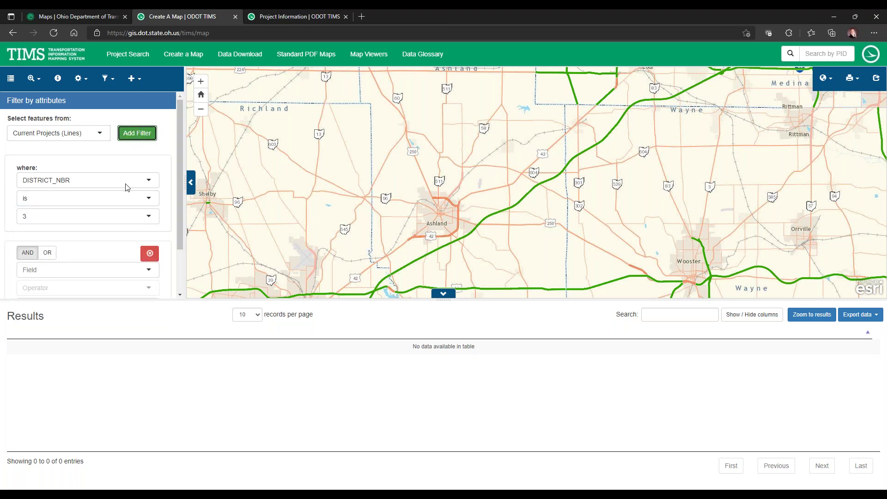
scroll(92, 245, "down", 1)
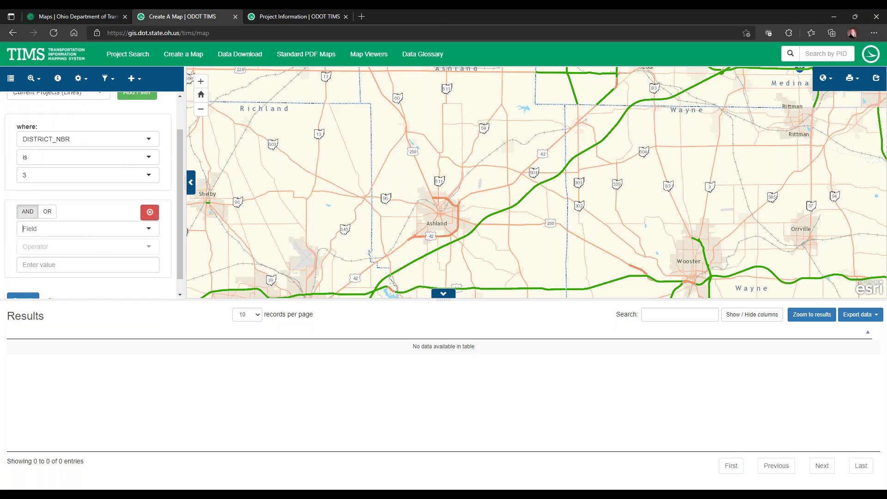
left_click(85, 230)
type("prim")
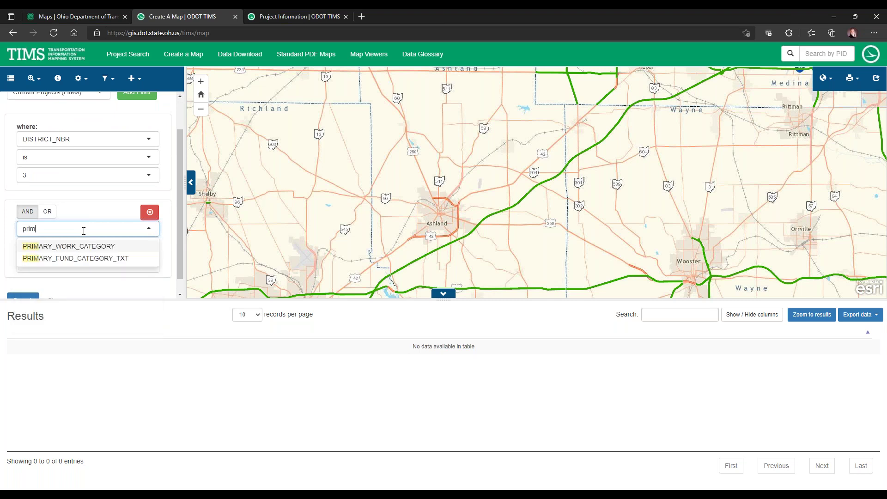
type("ar")
left_click(87, 246)
left_click(87, 247)
left_click(55, 264)
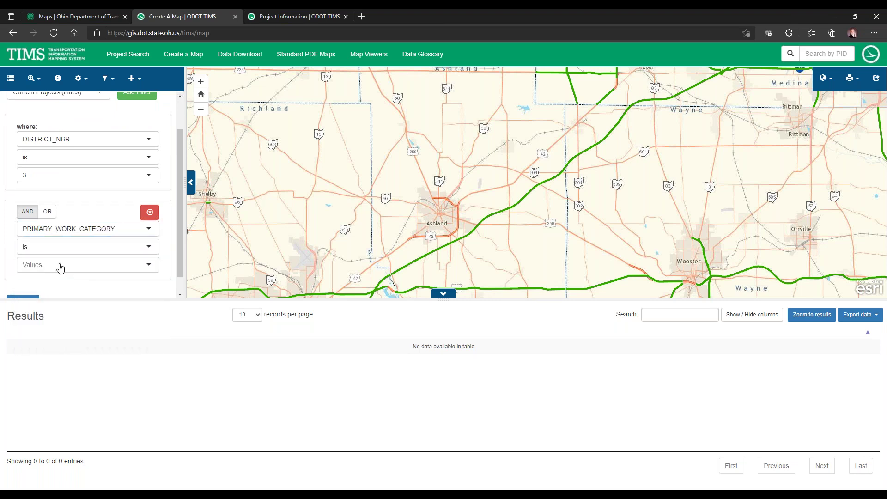
type("ve")
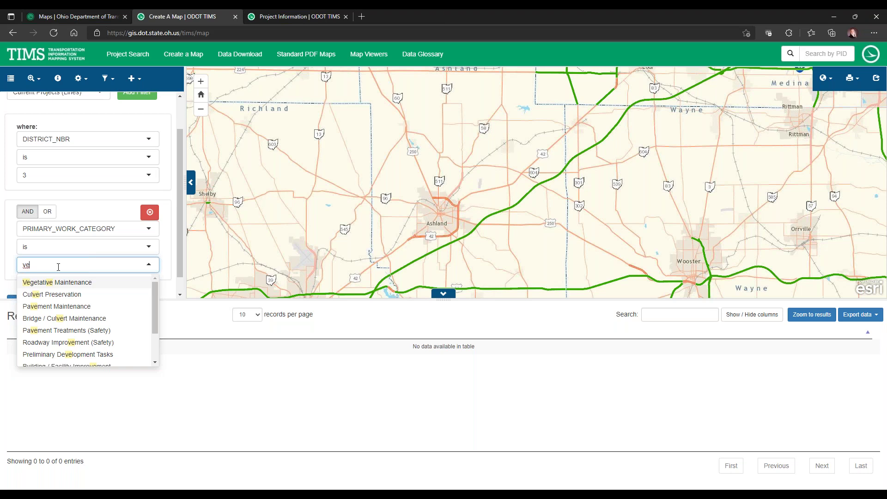
left_click(55, 284)
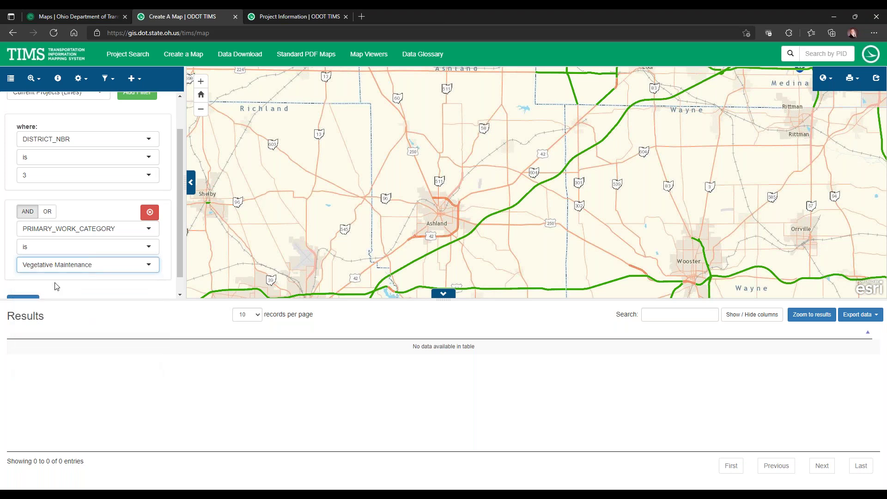
scroll(55, 286, "down", 1)
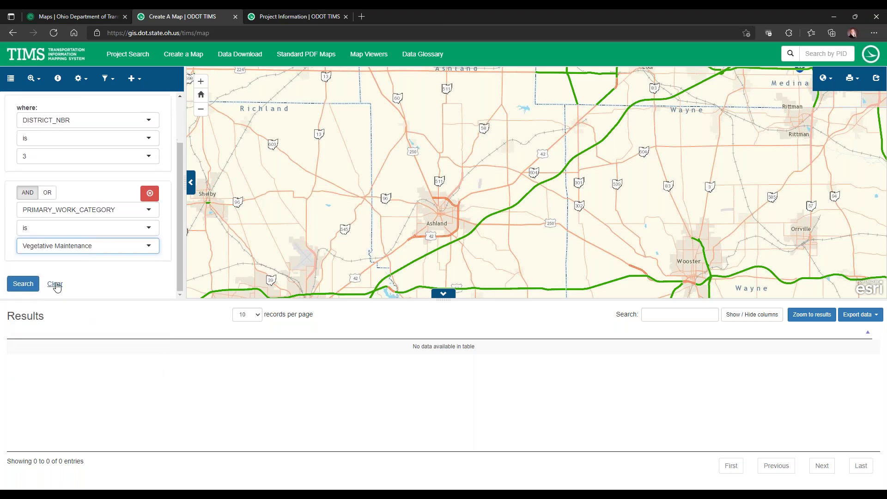
left_click(24, 284)
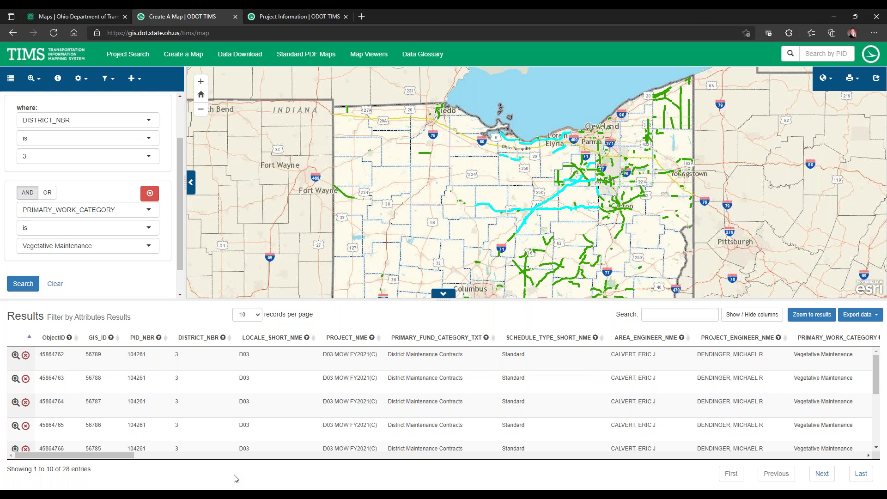
Look through the attribute filter results and shrink the results table to enlarge the map
left_click_drag(877, 369, 883, 420)
scroll(856, 398, "up", 3)
left_click_drag(410, 300, 406, 387)
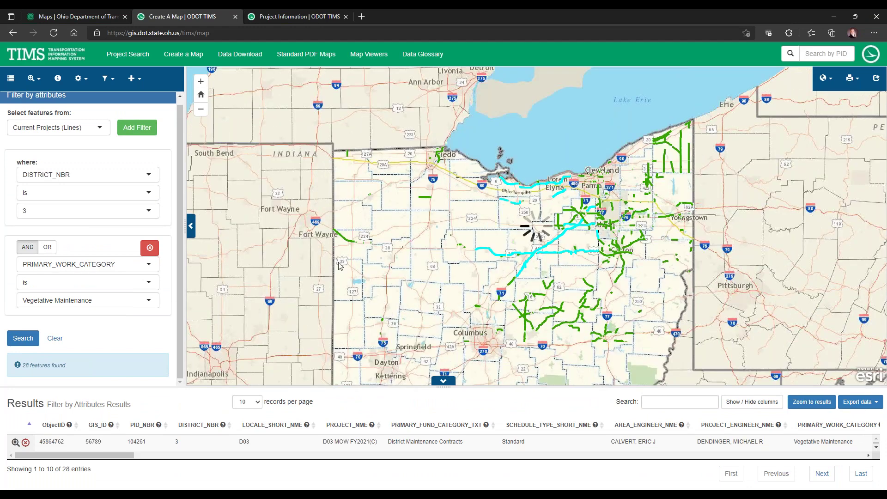
Set up a filter by graphic on Current Projects (Lines) with polygon as the graphic type
left_click(106, 79)
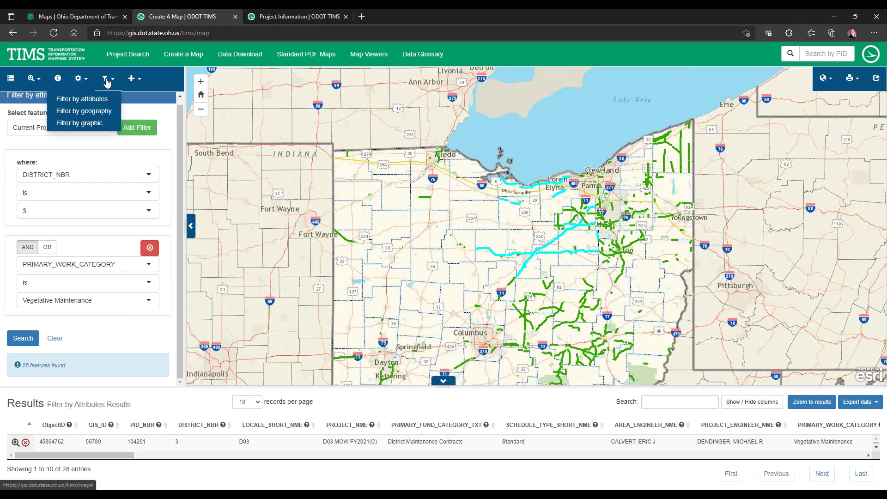
left_click(83, 124)
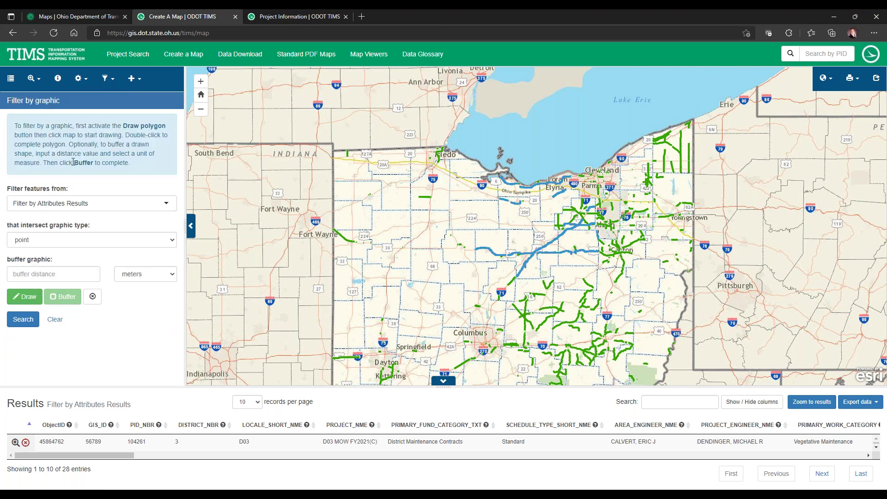
left_click(84, 204)
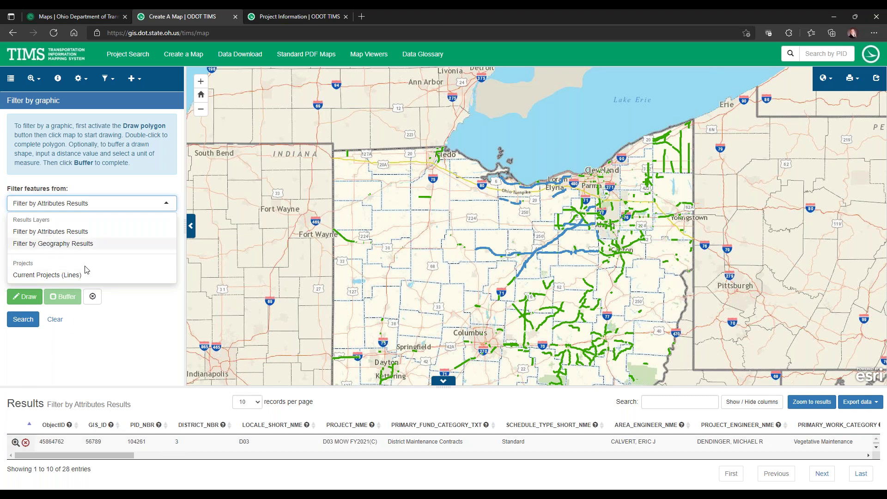
left_click(41, 277)
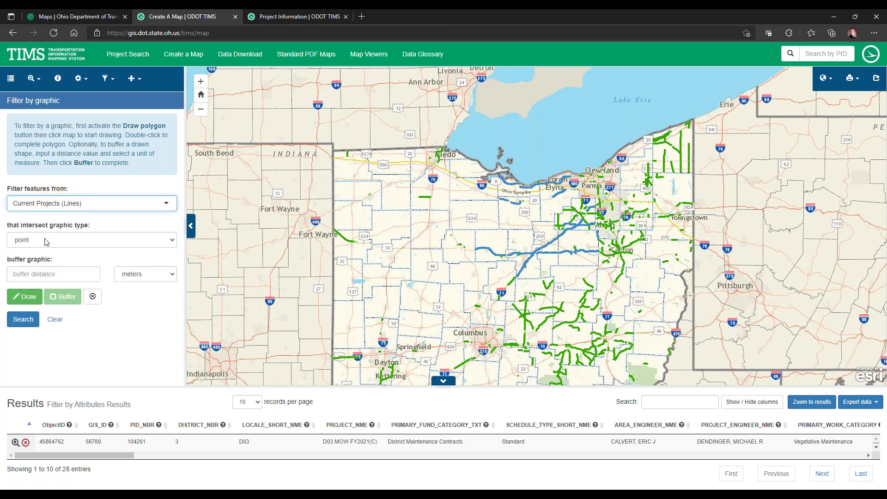
left_click(45, 242)
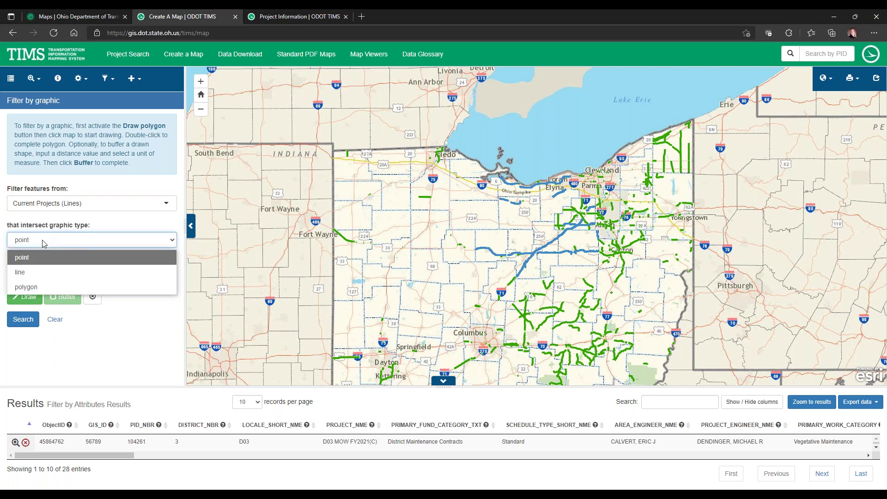
left_click(35, 284)
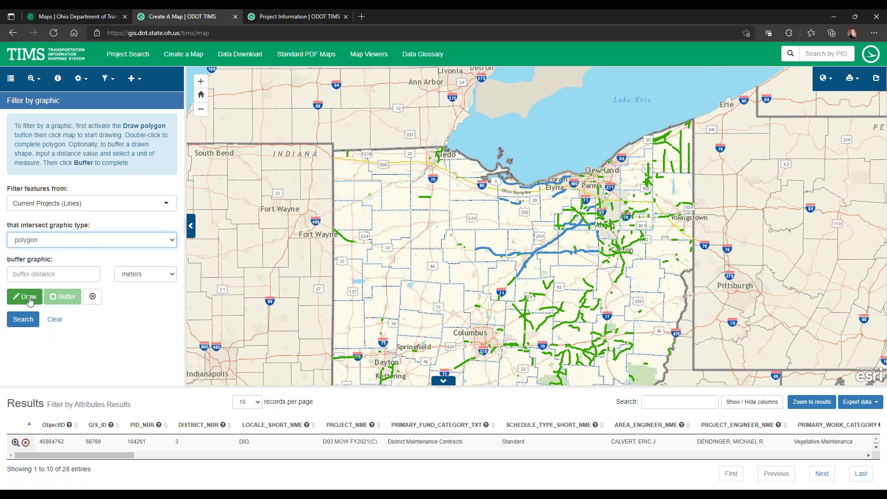
Draw a five-sided polygon east of Columbus around the Newark area and search for the projects that intersect it
left_click(25, 299)
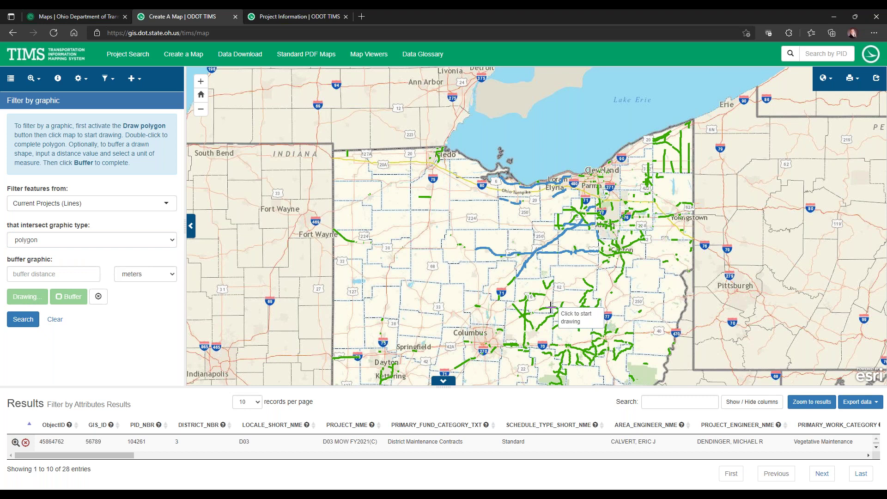
left_click(517, 294)
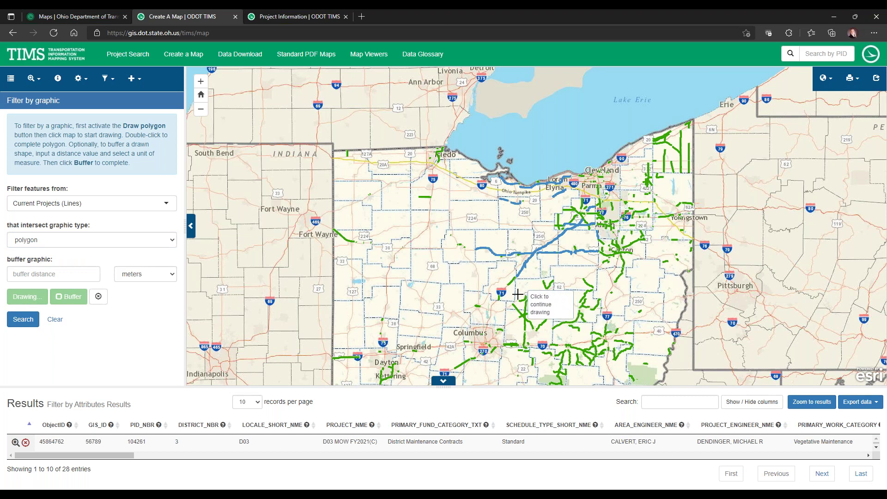
left_click(511, 319)
left_click(522, 353)
left_click(556, 344)
double_click(550, 308)
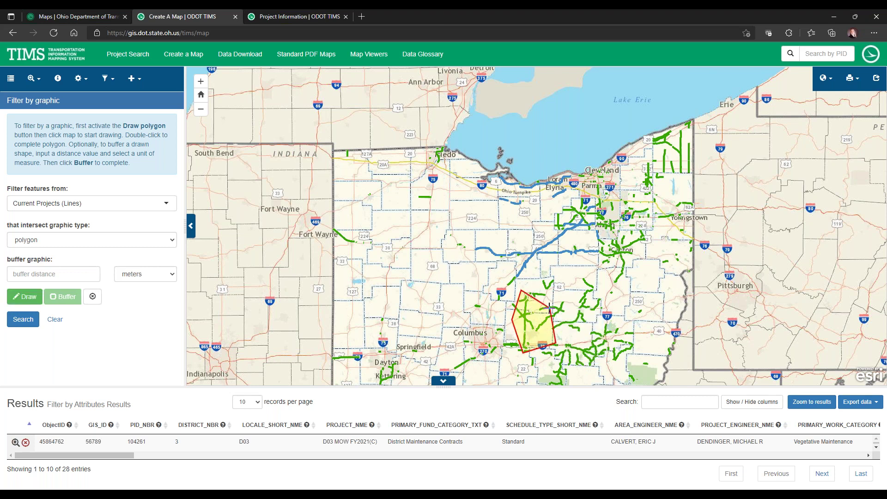
left_click(26, 324)
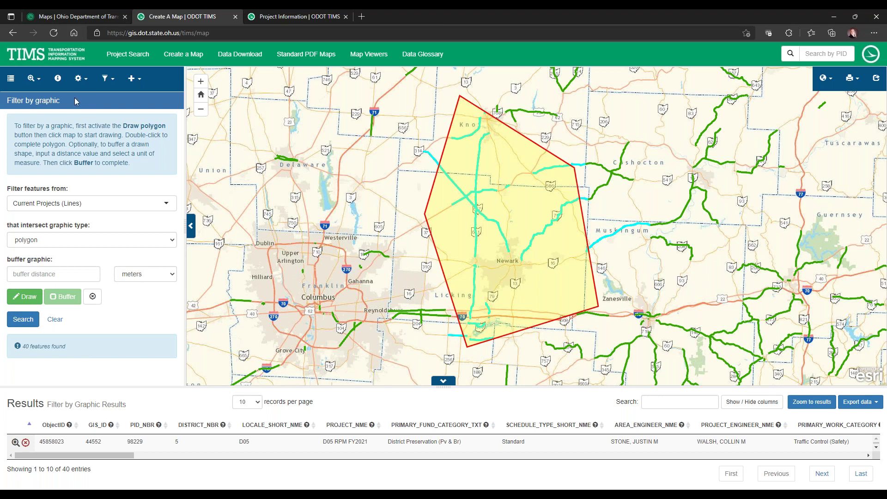
Turn off the graphic, attribute and geography filter results layers in the layer list
left_click(10, 79)
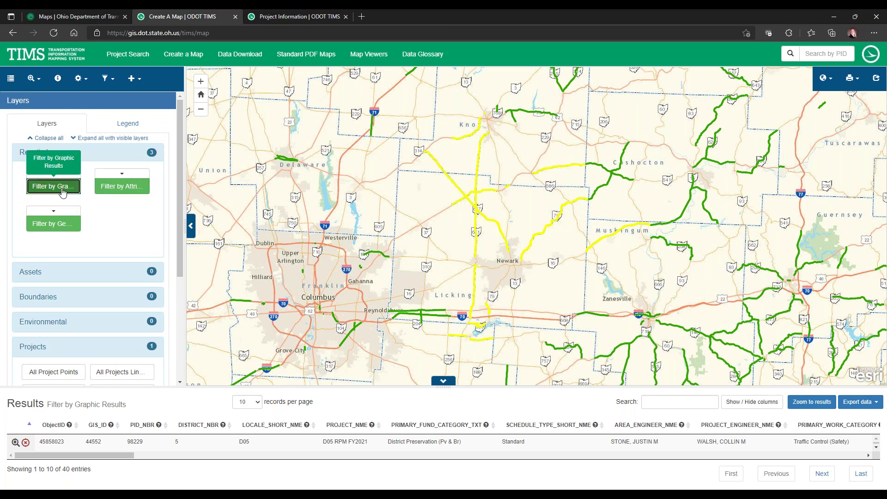
left_click(53, 225)
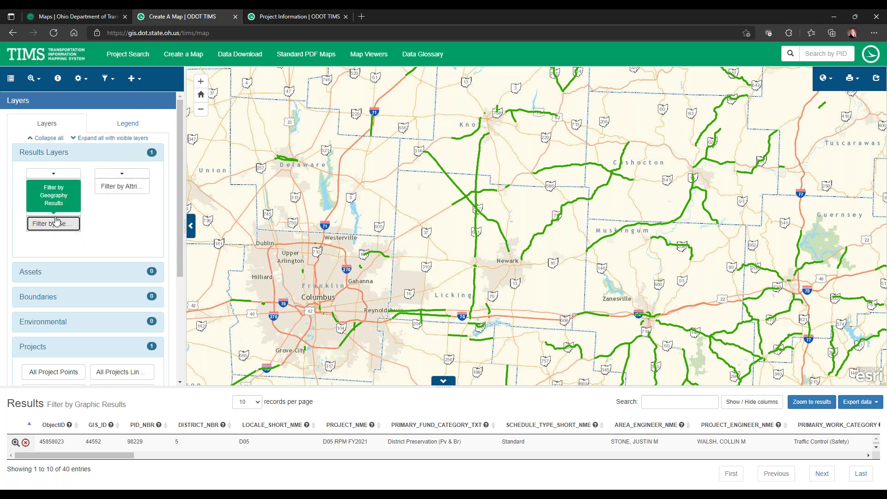
Show the attributes of the Filter by Graphic Results layer, followed by those of the Filter by Attributes Results layer
left_click(58, 224)
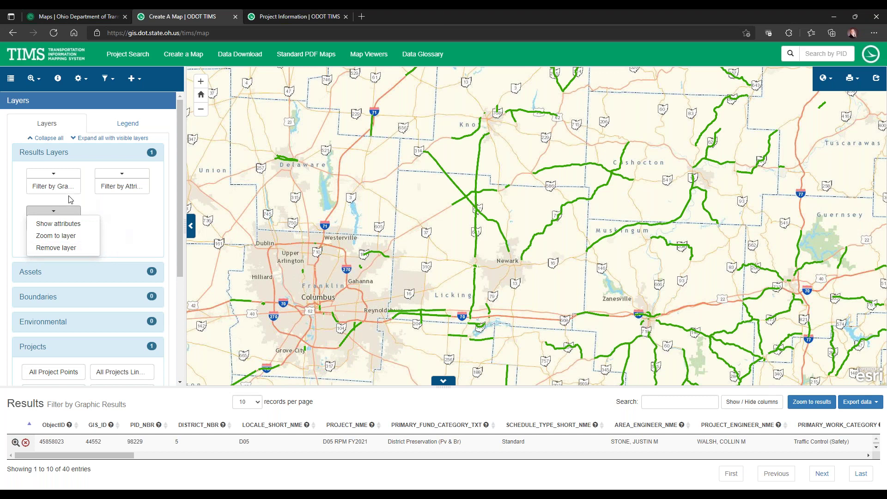
left_click(54, 173)
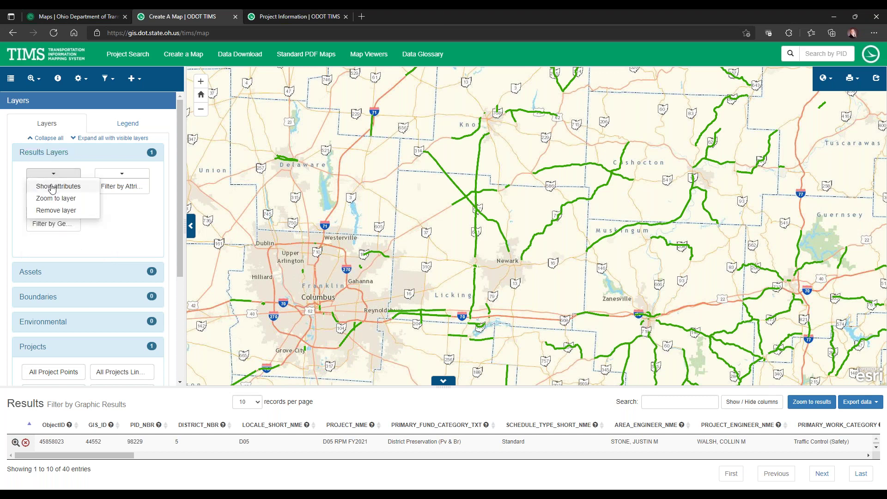
left_click(53, 187)
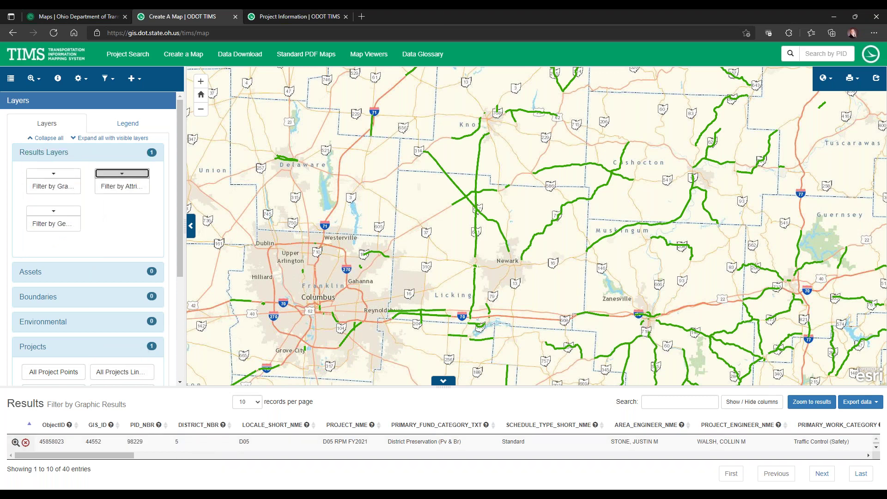
left_click(122, 173)
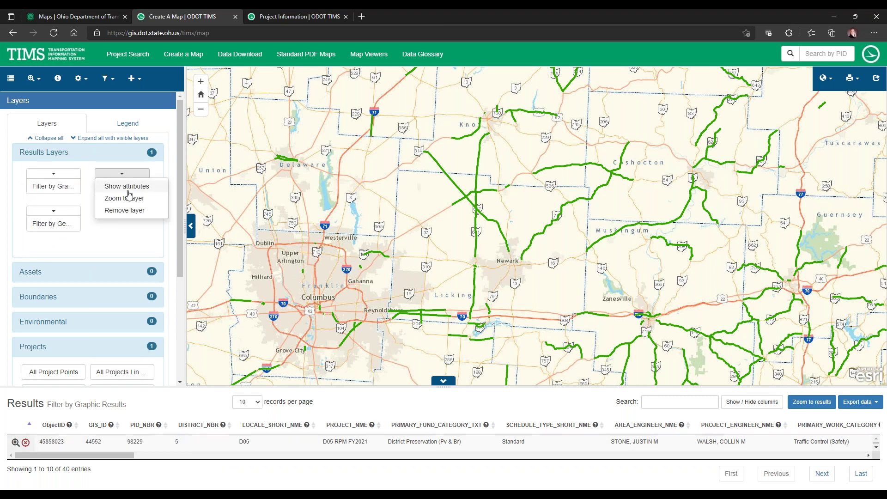
left_click(127, 187)
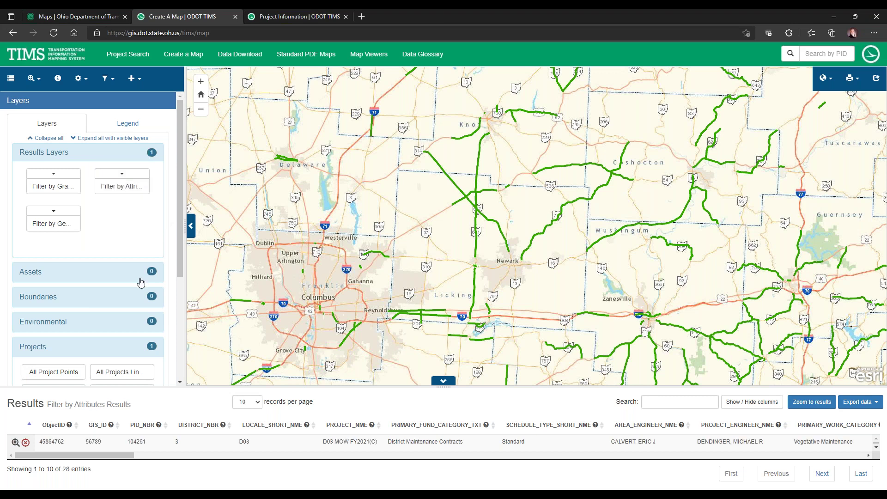
Start a fresh map from the TIMS home page and collapse the empty results table
left_click(39, 55)
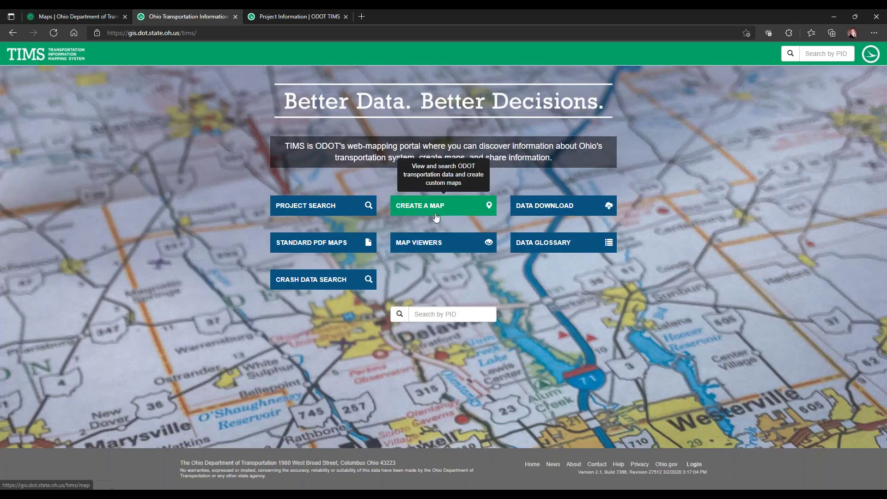
left_click(437, 214)
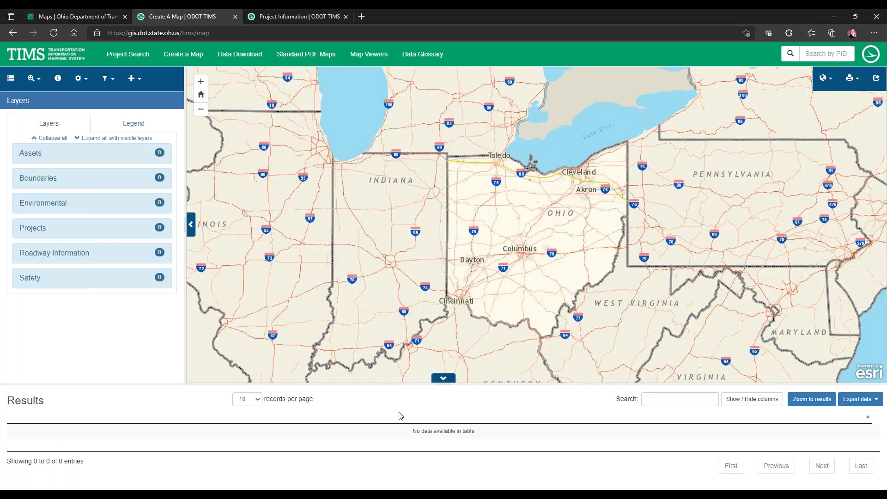
left_click(444, 380)
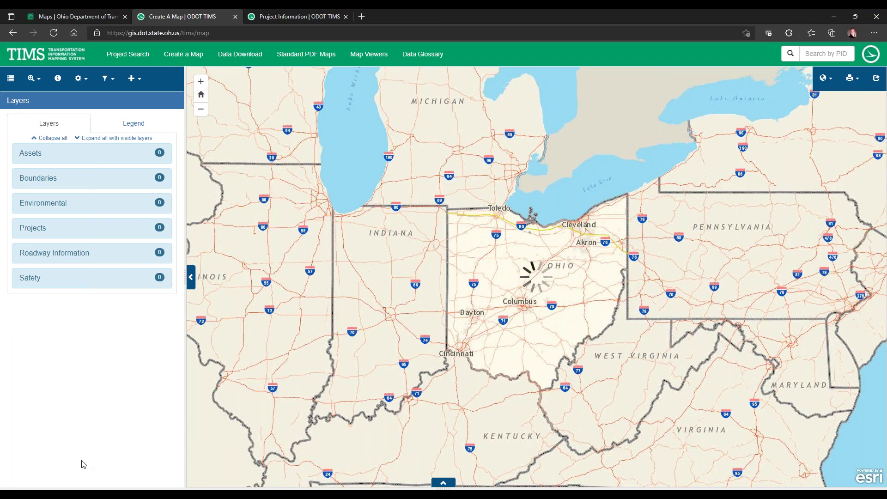
Turn on the Current Projects (Lines) layer and focus the map on the Ashland area
left_click(39, 234)
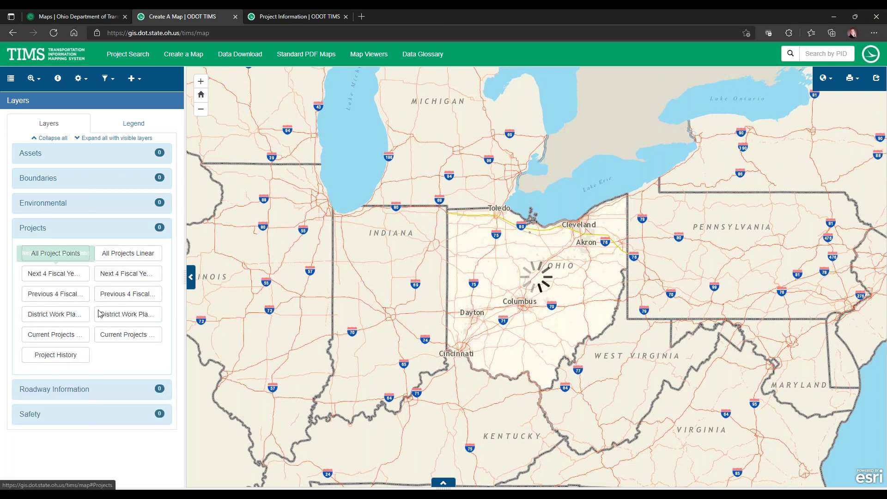
left_click(109, 337)
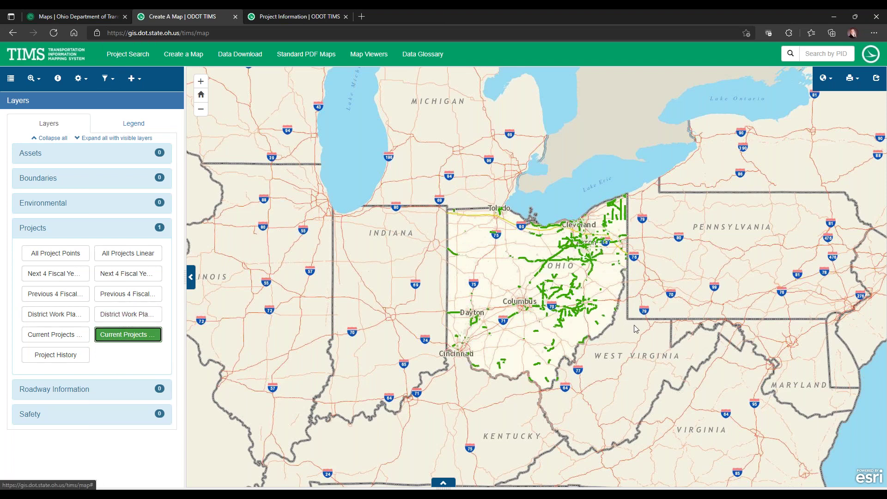
scroll(568, 260, "up", 2)
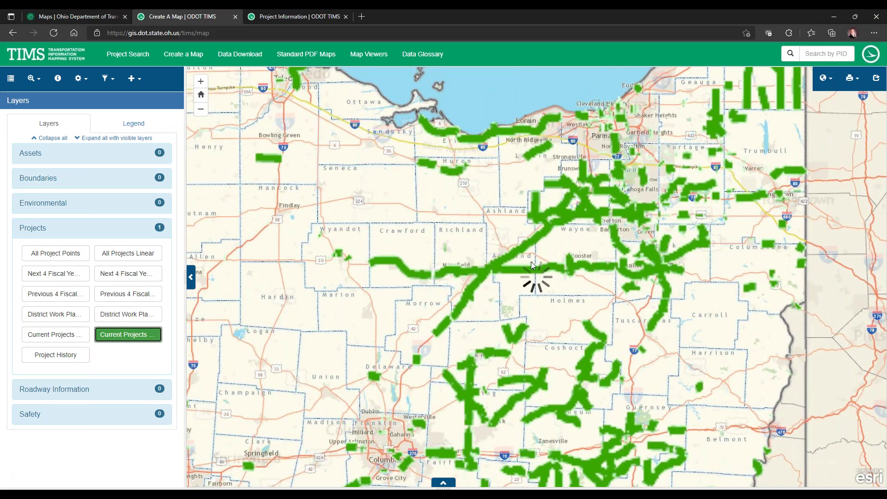
scroll(511, 256, "up", 3)
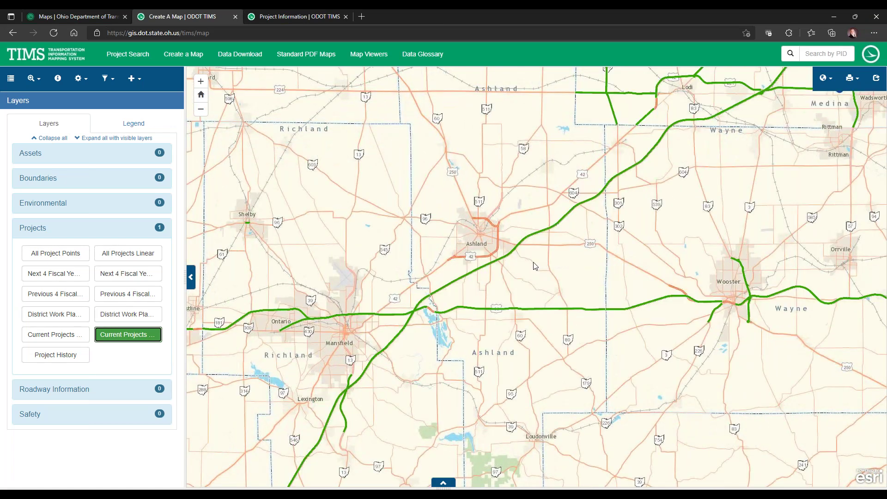
scroll(528, 258, "up", 3)
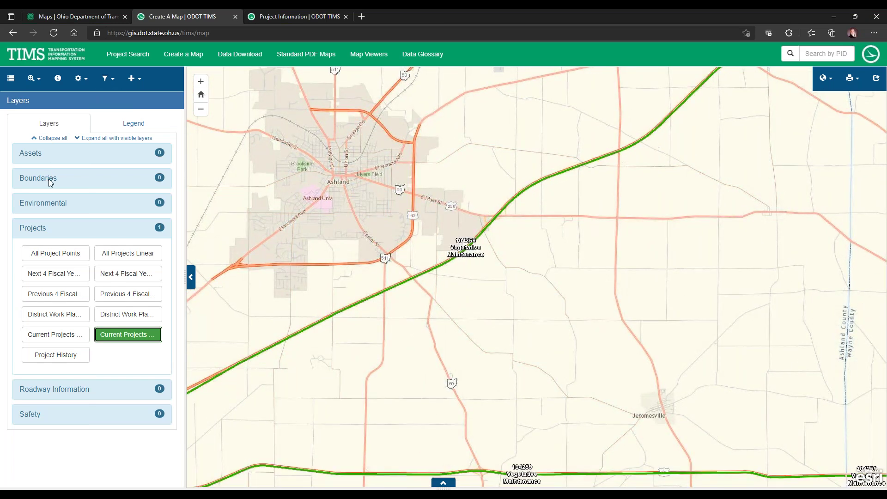
Collapse the Projects group and turn on the Bridge Inventory layer from the Assets group
left_click(63, 231)
left_click(42, 156)
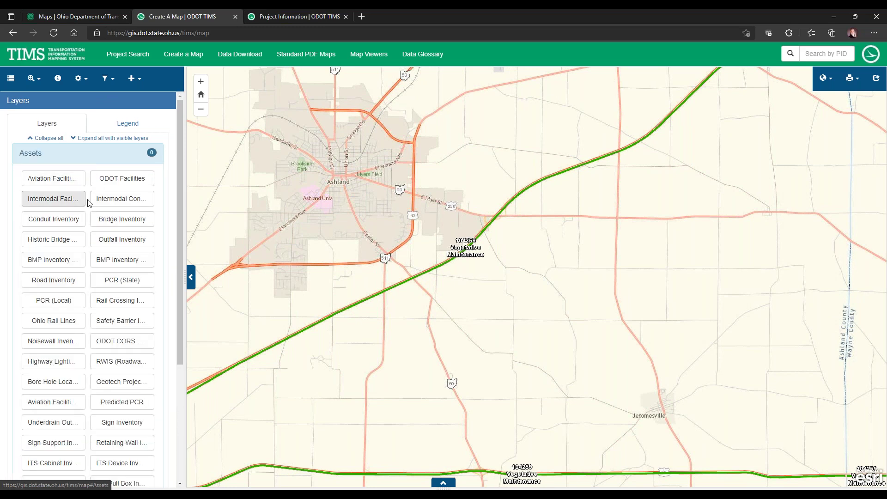
scroll(69, 184, "down", 4)
scroll(90, 205, "up", 2)
scroll(89, 206, "up", 2)
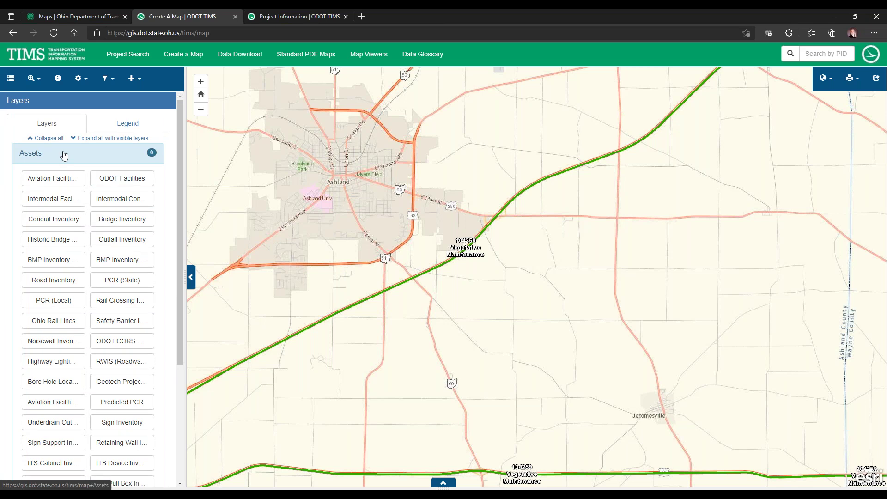
left_click(116, 222)
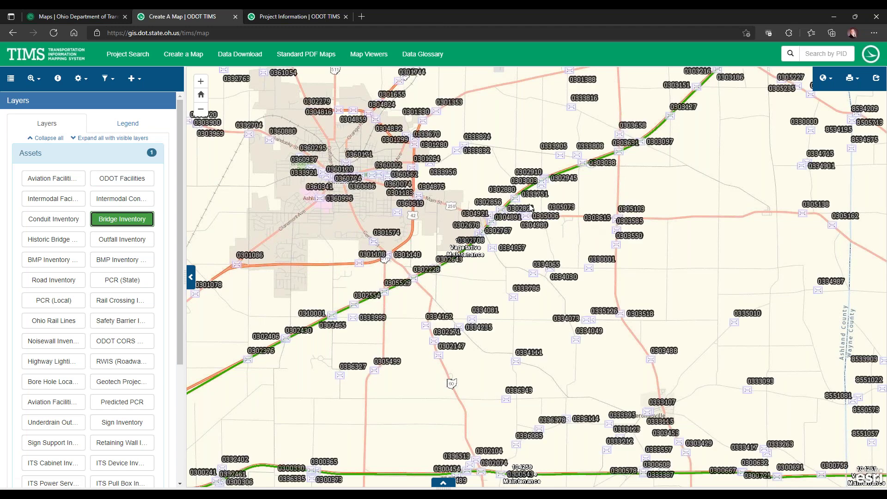
Identify bridge 0302228 on the highway south of Ashland and show its Bridge Inventory attributes
scroll(444, 277, "up", 2)
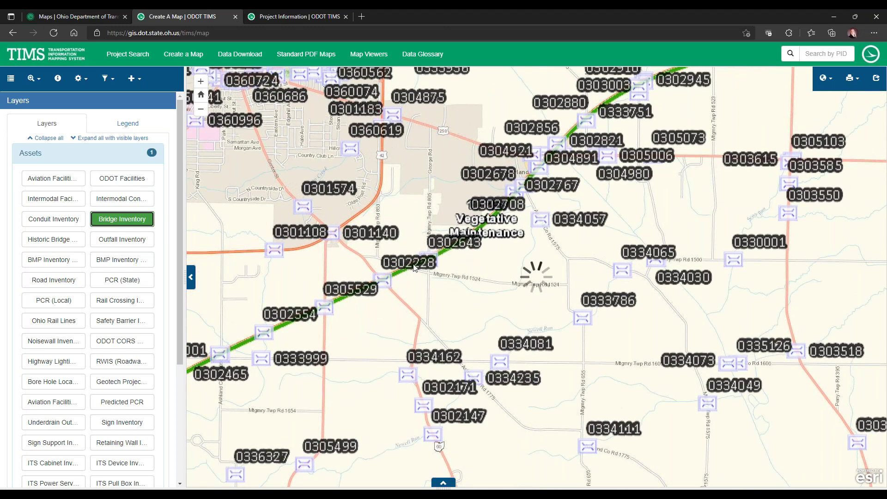
left_click(58, 78)
left_click(384, 281)
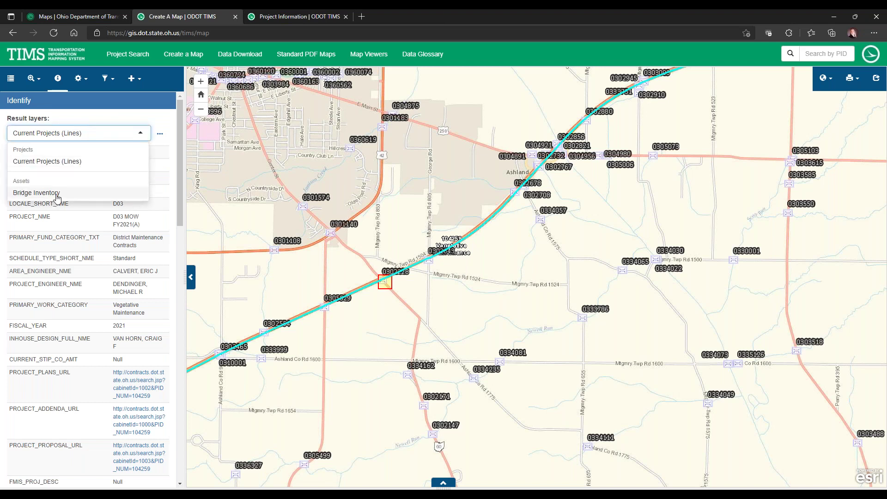
left_click(57, 197)
Examine the bridge's inventory attributes down to the BIA report and state route bridge photo links
scroll(57, 194, "down", 15)
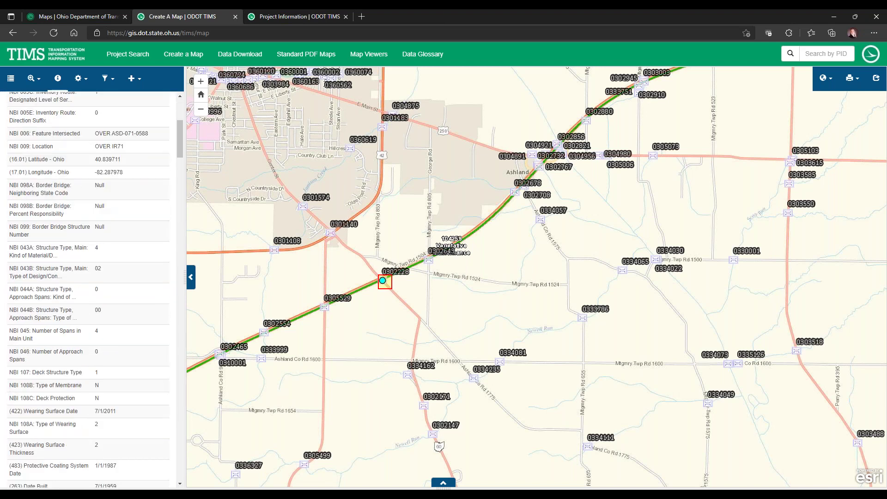
scroll(57, 194, "down", 10)
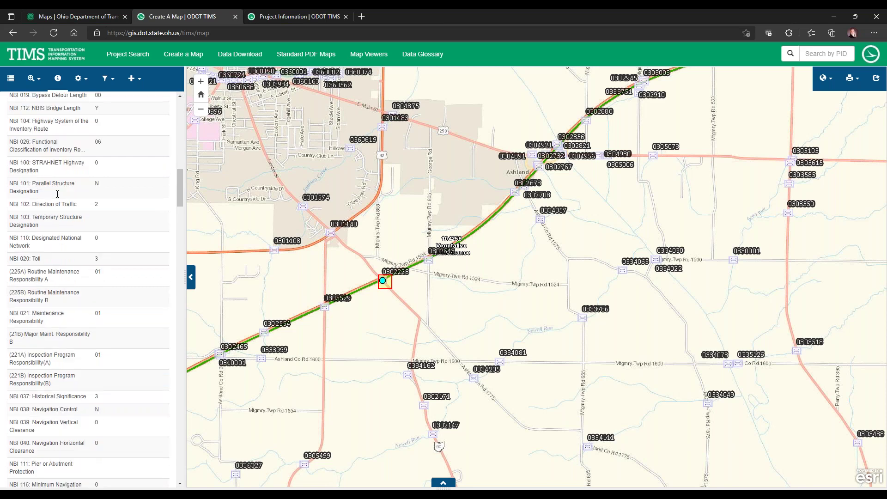
scroll(88, 290, "down", 10)
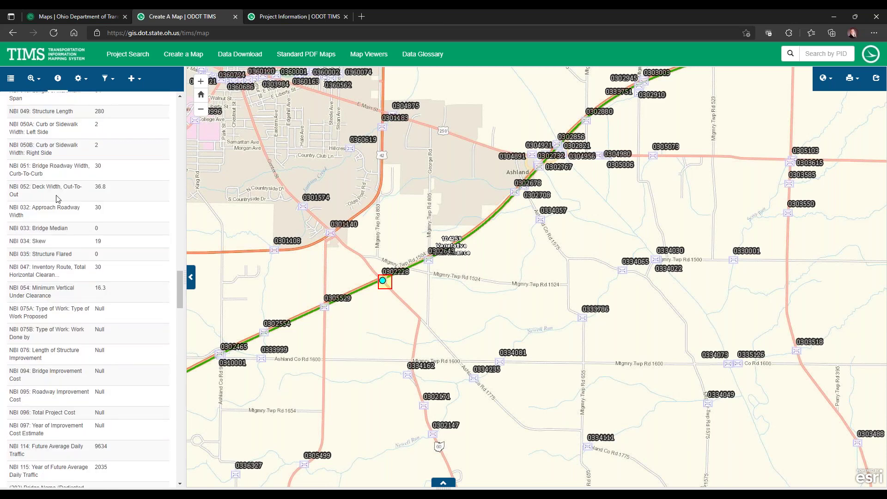
scroll(57, 199, "down", 3)
scroll(58, 199, "down", 9)
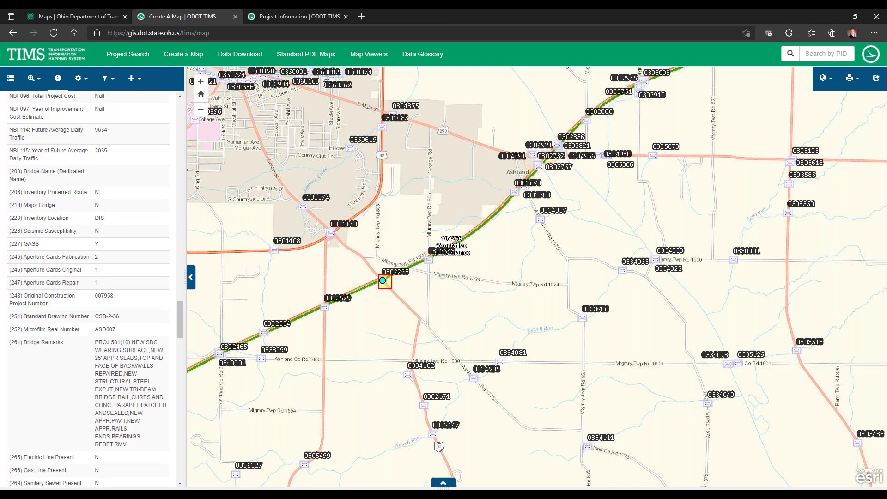
scroll(56, 195, "down", 9)
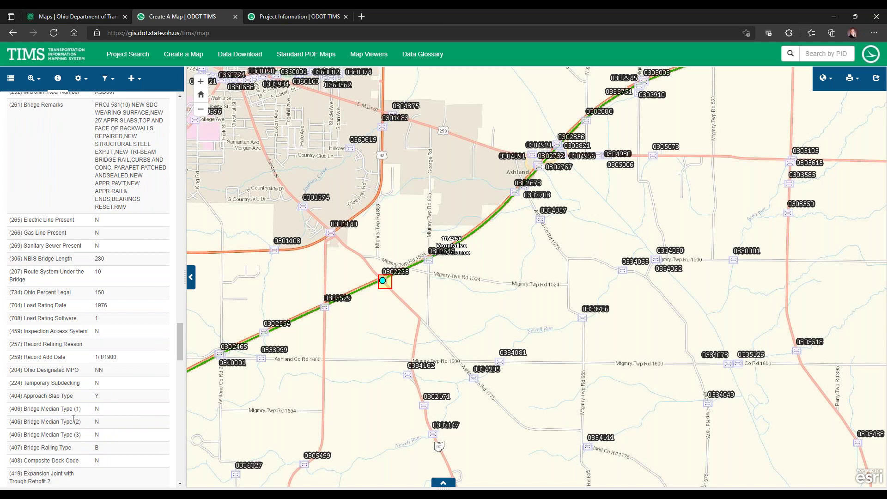
scroll(74, 418, "down", 20)
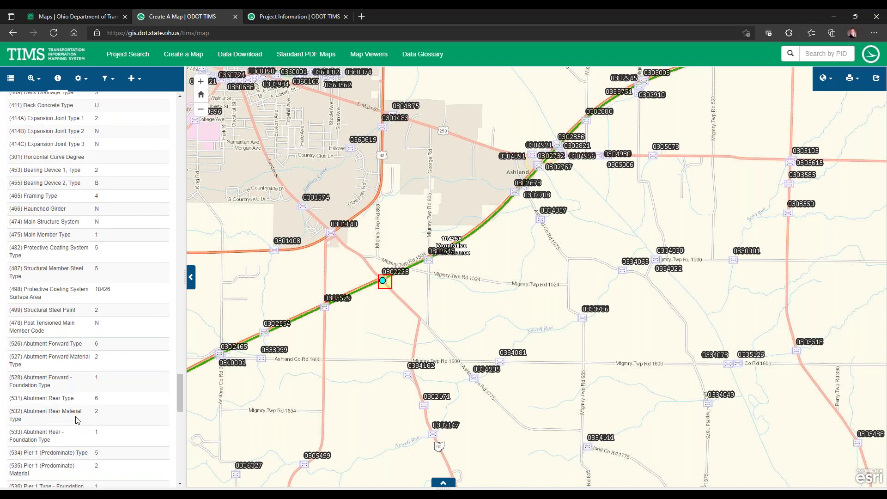
scroll(73, 415, "down", 12)
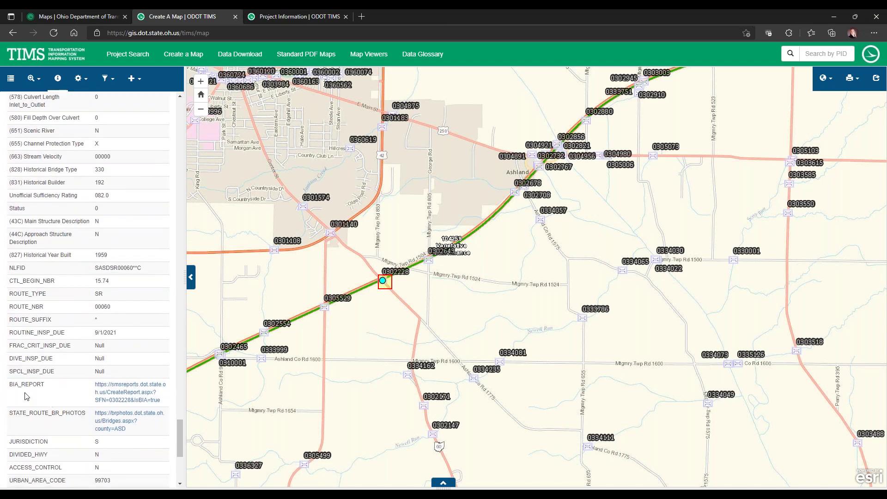
Download the bridge's BIA report, view BM191_enterSFN.pdf, and close it
left_click(124, 387)
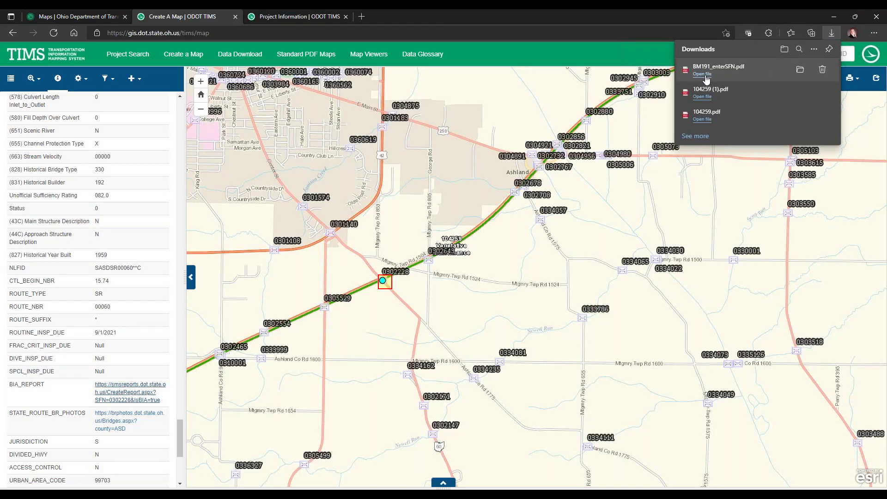
left_click(705, 75)
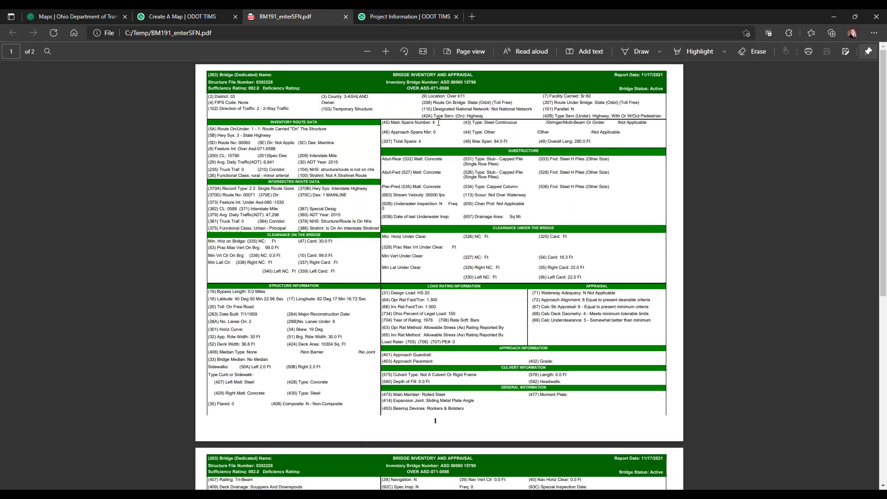
left_click(346, 17)
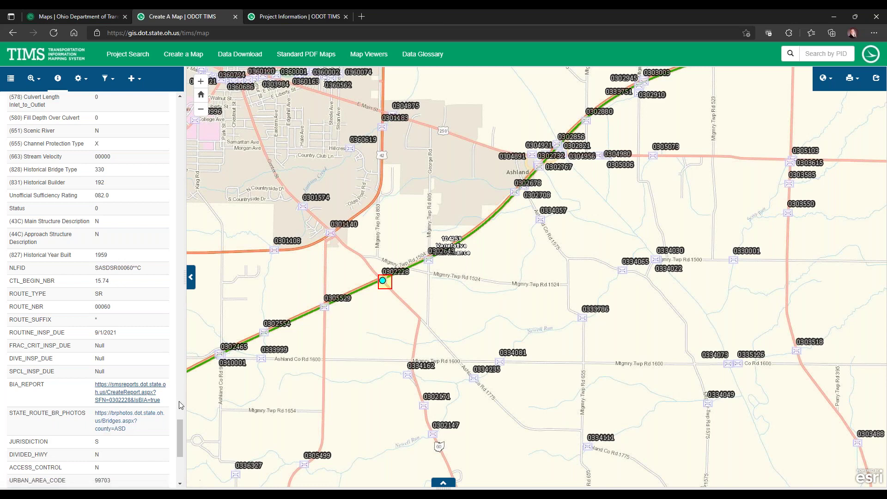
Leave the bridge's attributes, check the map legend, and return to the layer list
left_click_drag(182, 420, 184, 101)
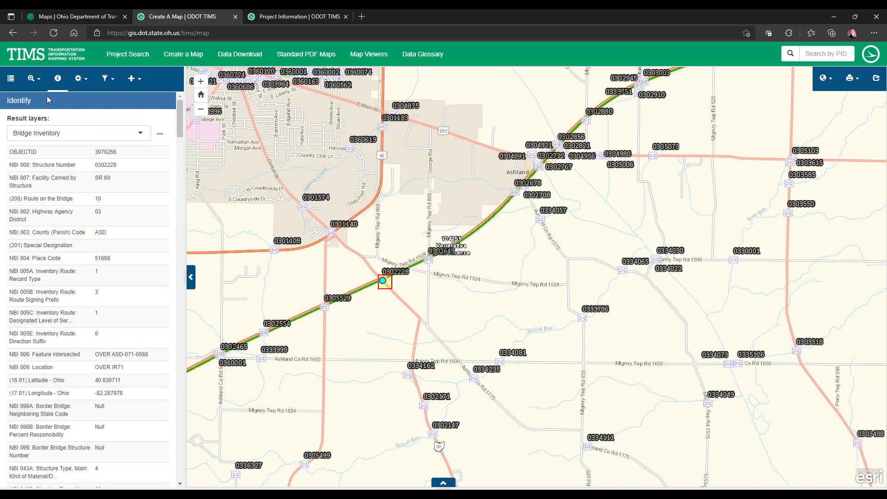
left_click(11, 80)
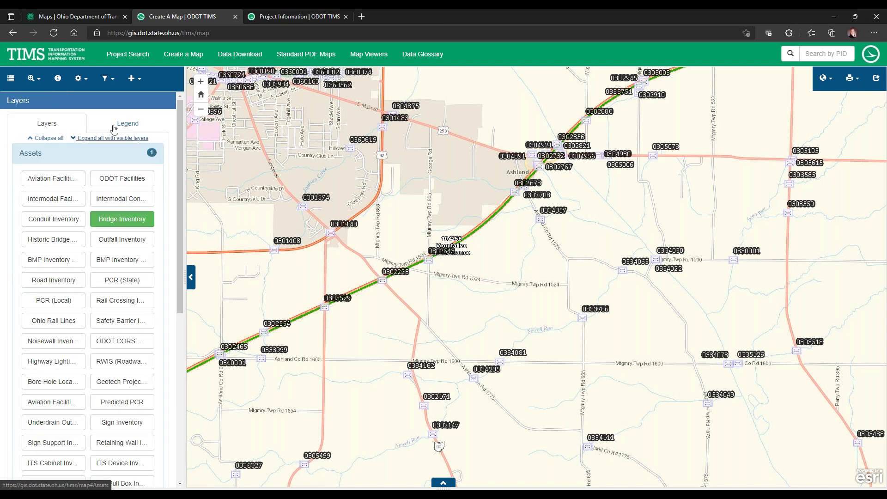
left_click(130, 124)
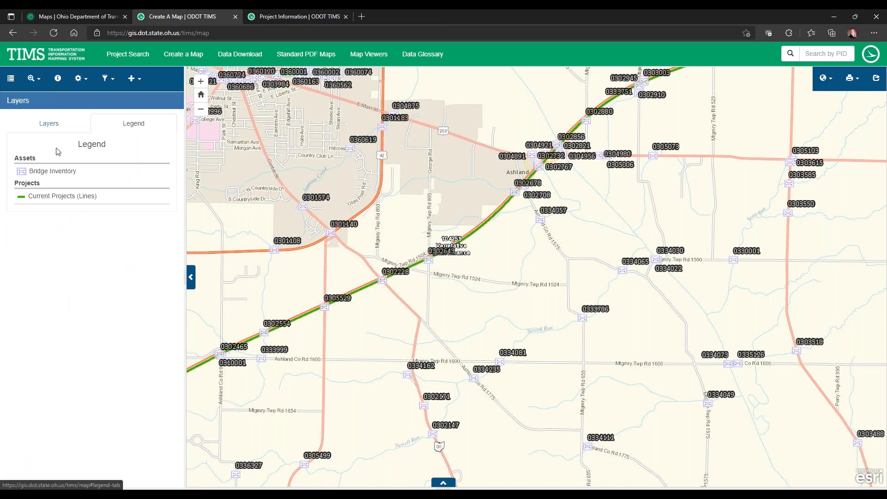
left_click(45, 128)
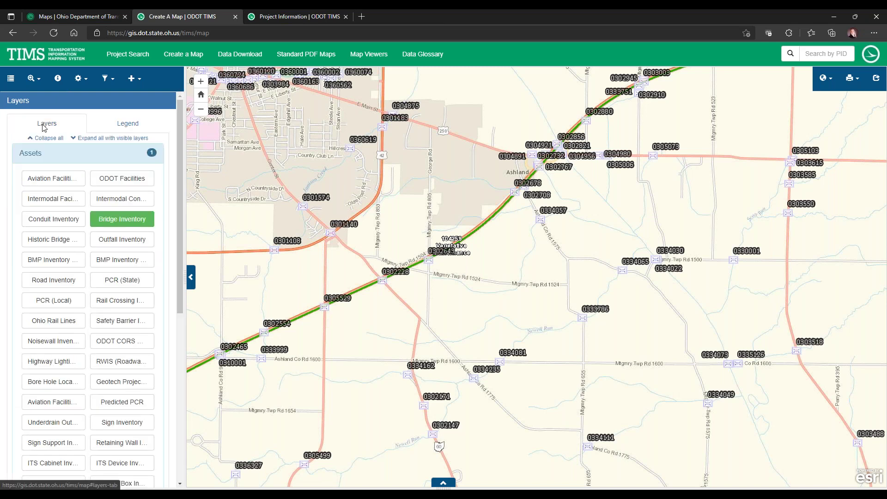
Turn off the Bridge Inventory layer, and switch the Outfall Inventory layer on and back off
left_click(115, 222)
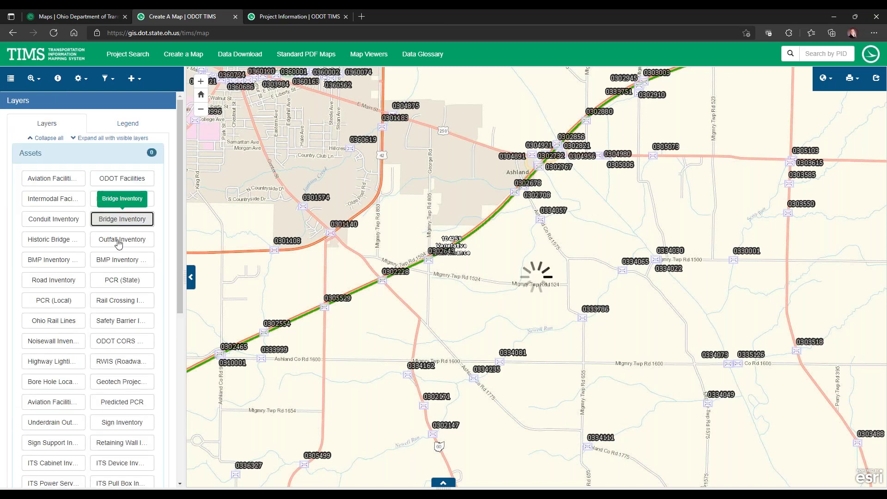
left_click(116, 241)
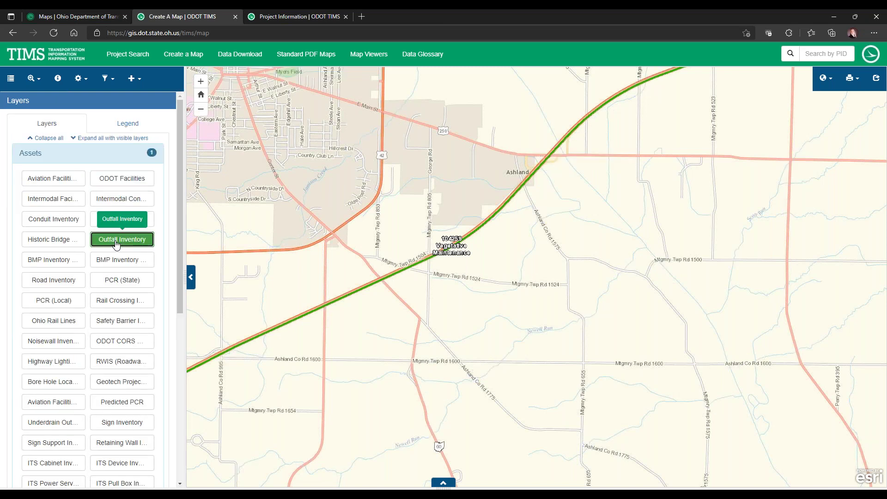
left_click(116, 241)
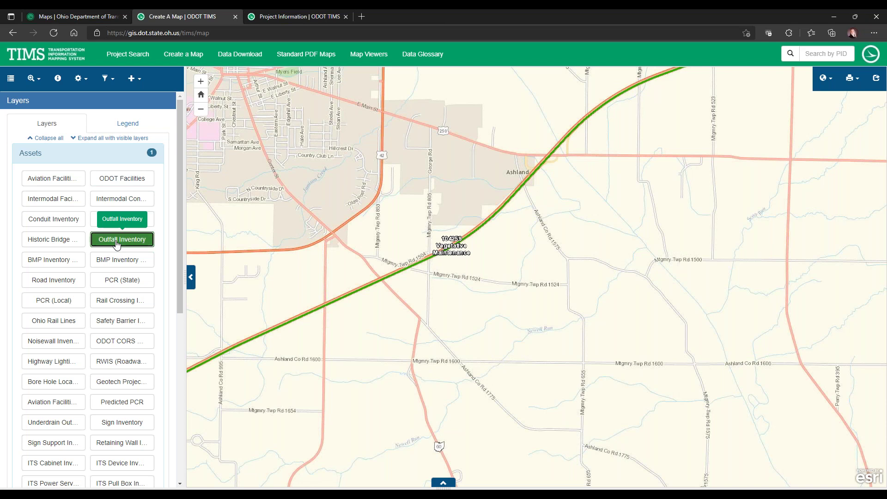
Turn on the Safety Barrier Inventory, Bore Hole Locations and Sign Support Inventory asset layers
left_click(115, 321)
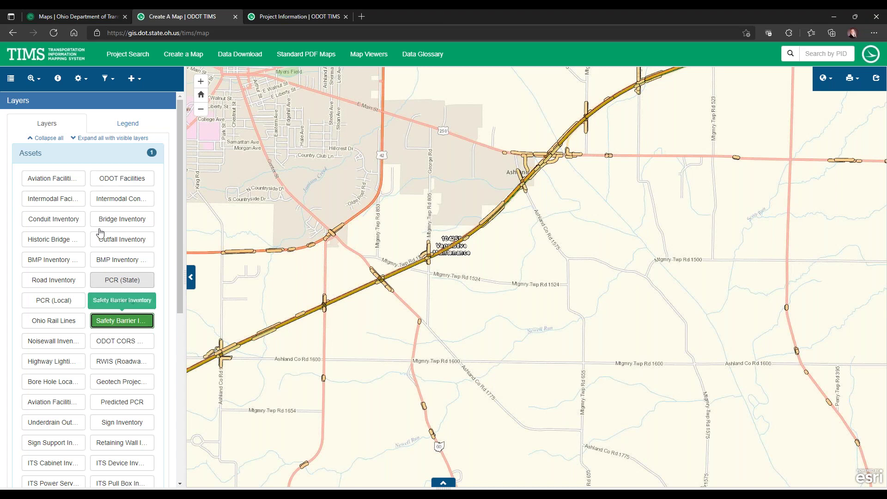
scroll(91, 358, "down", 2)
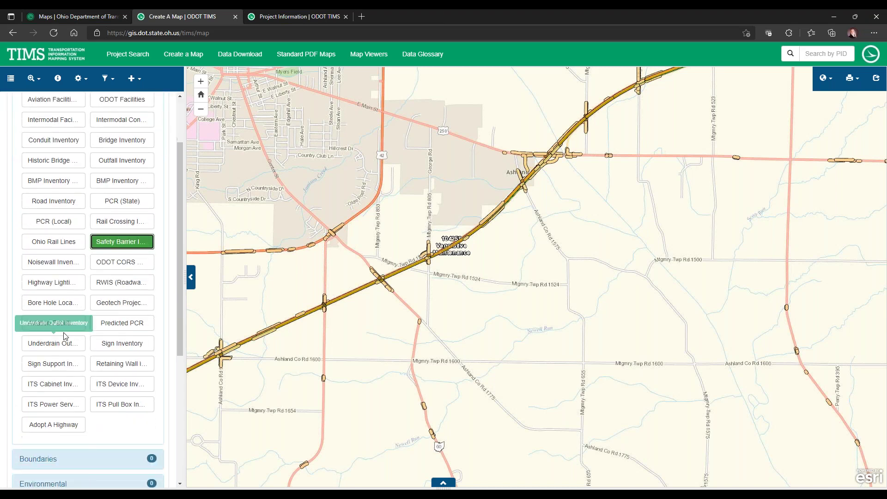
left_click(54, 303)
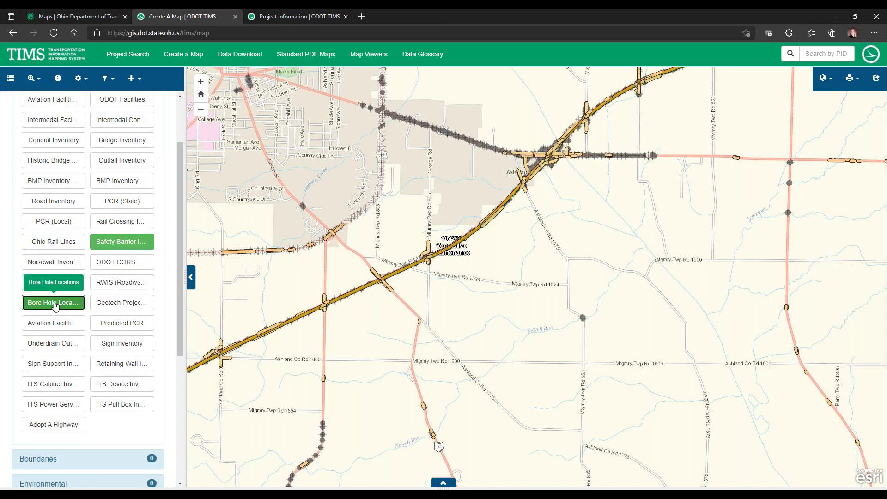
left_click(60, 372)
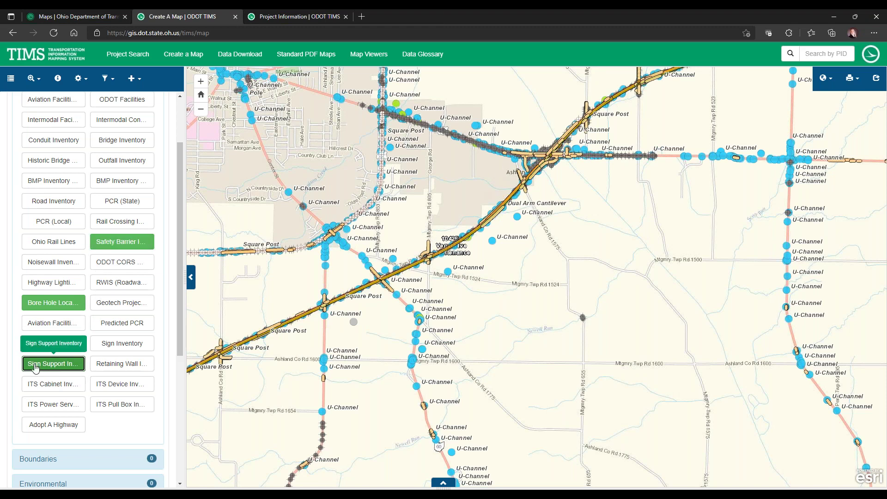
Identify the features at a point on the I-71 line and review the Sign Support Inventory attributes there
left_click(57, 78)
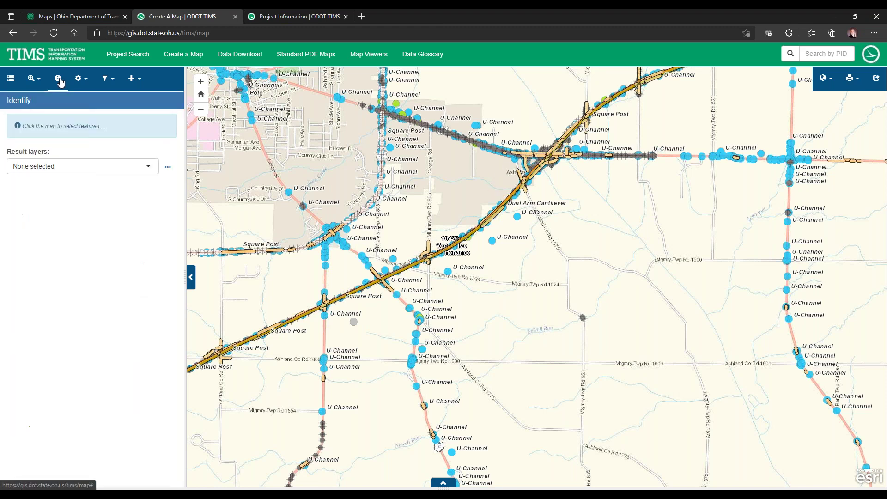
left_click(414, 266)
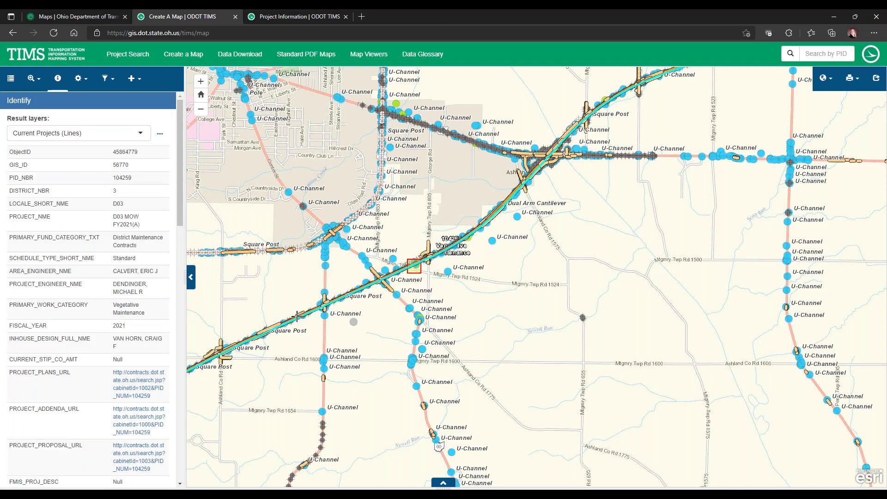
left_click(92, 134)
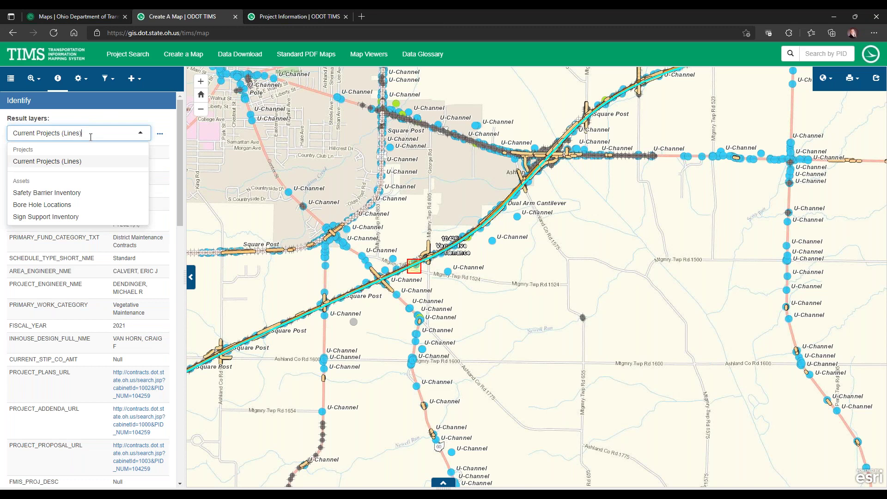
left_click(55, 219)
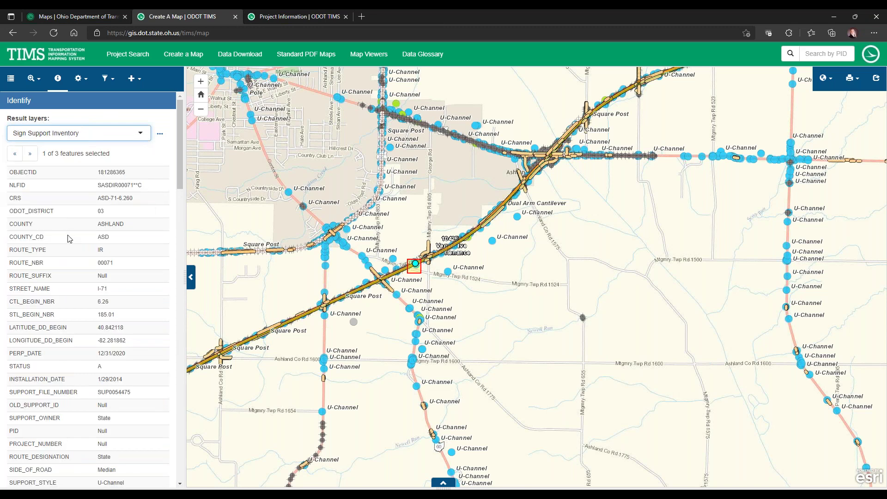
scroll(70, 238, "down", 2)
scroll(70, 238, "down", 4)
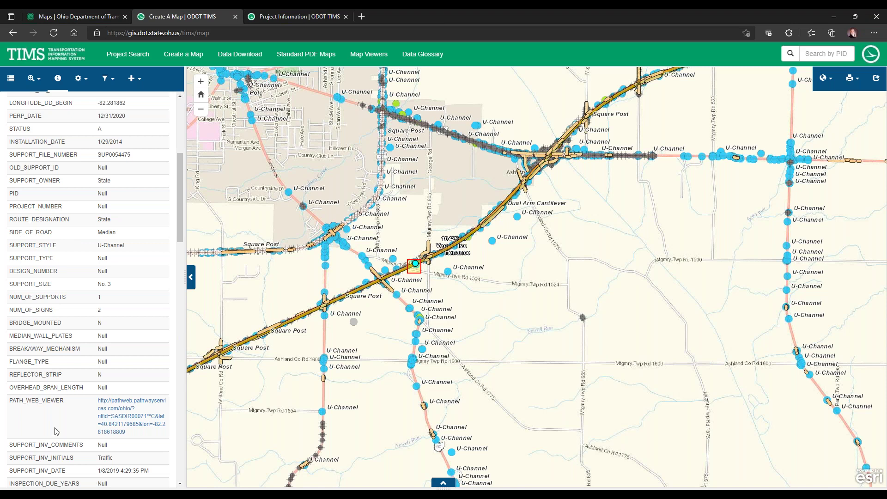
scroll(66, 425, "down", 6)
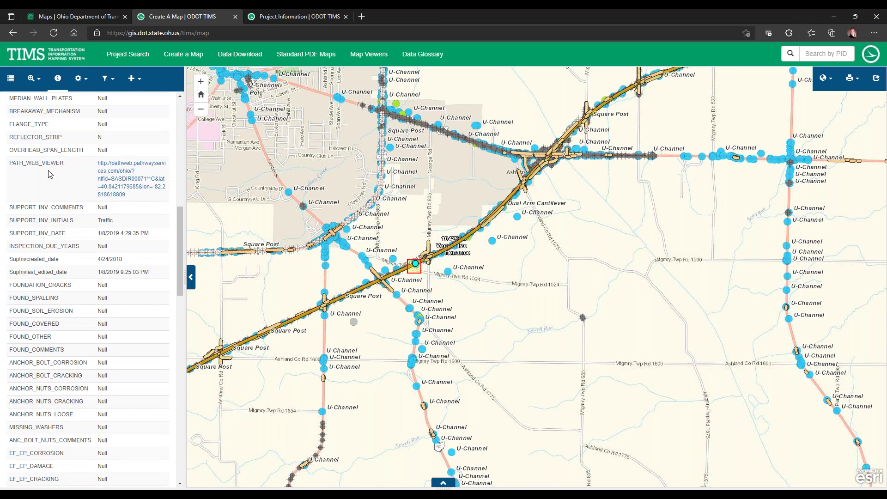
View the sign support's road location in PathWeb from its PATH_WEB_VIEWER link, dismissing the welcome message, and close the viewer
left_click(115, 174)
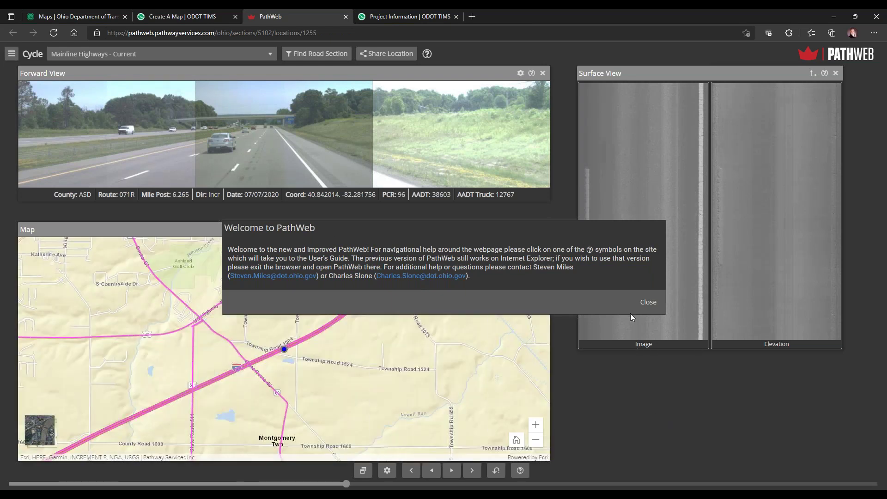
left_click(647, 303)
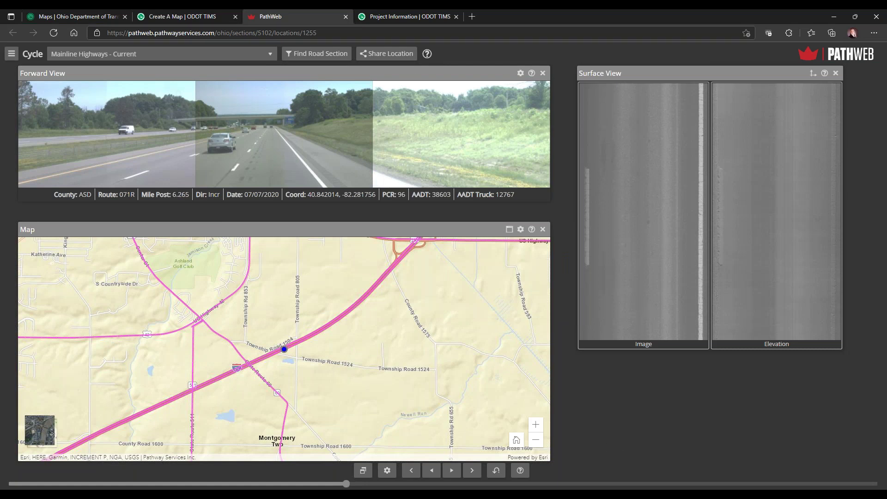
left_click(345, 17)
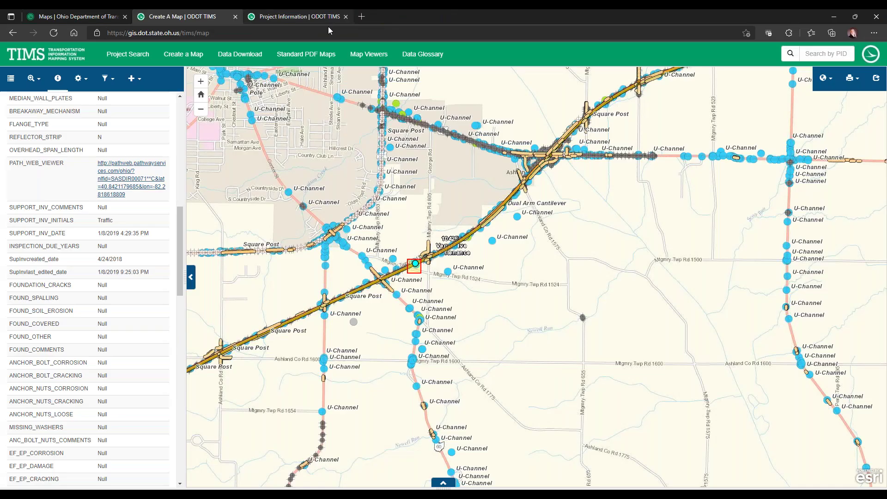
Check the sign support's inventory image attachments from its Image_Attach_SupInv link and close that page
scroll(79, 356, "down", 10)
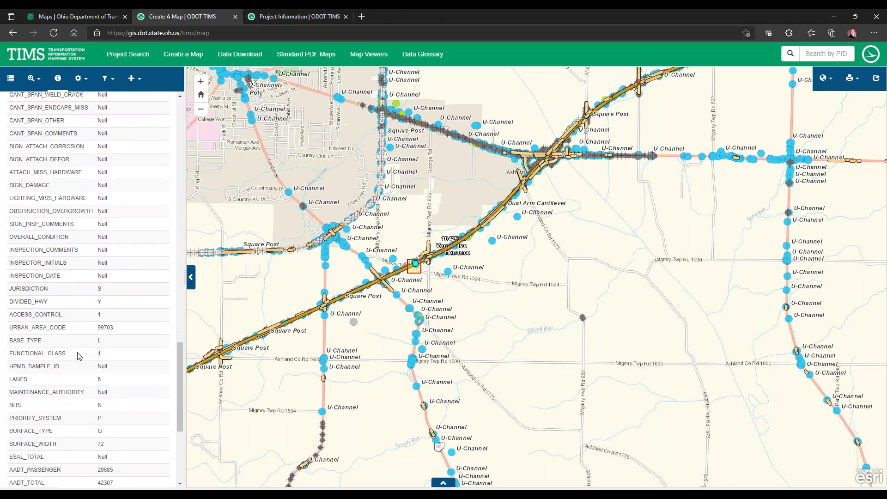
scroll(79, 355, "down", 5)
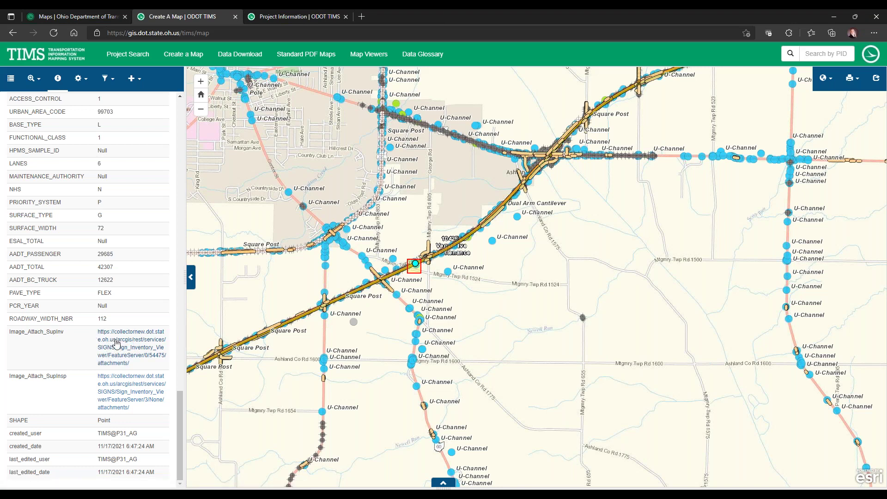
left_click(115, 344)
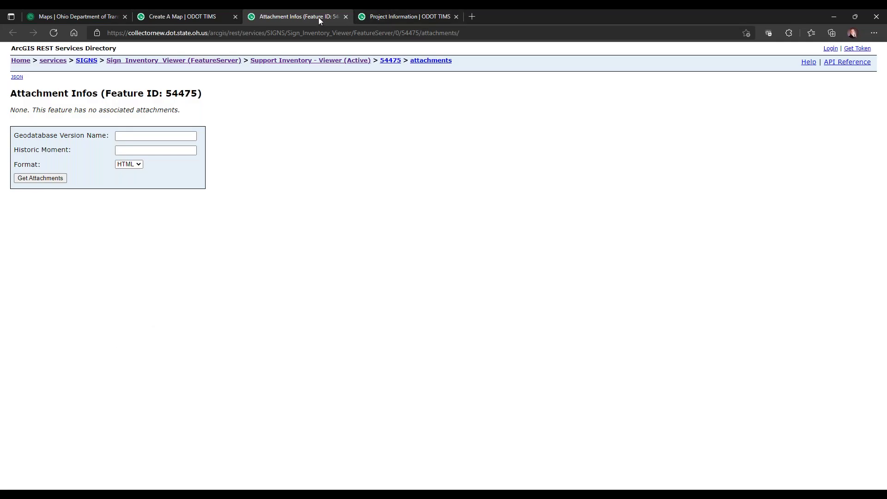
left_click(345, 17)
Check the sign support's inspection attachments from its Image_Attach_SupInsp link, look through the layer page, and close it
left_click(130, 392)
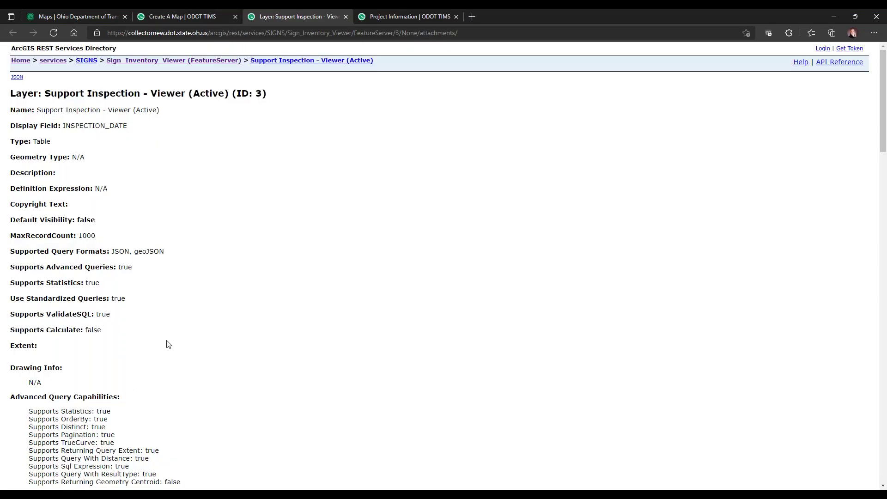
scroll(165, 352, "down", 10)
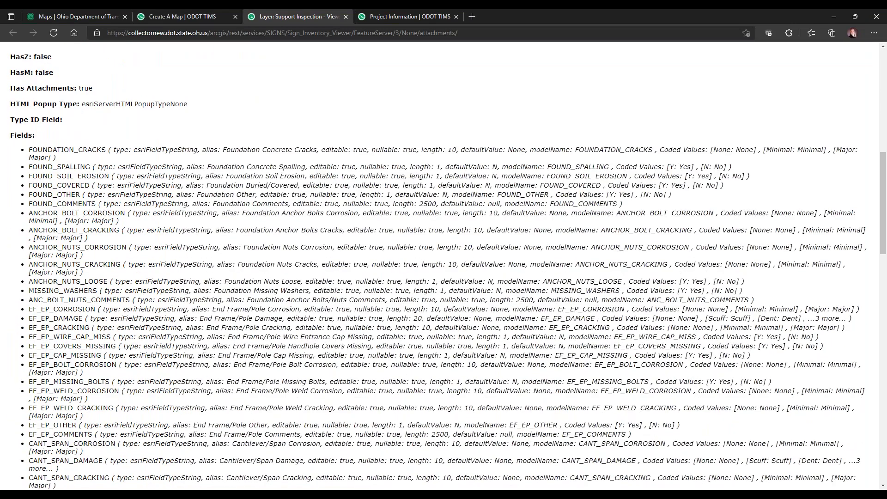
scroll(198, 338, "up", 10)
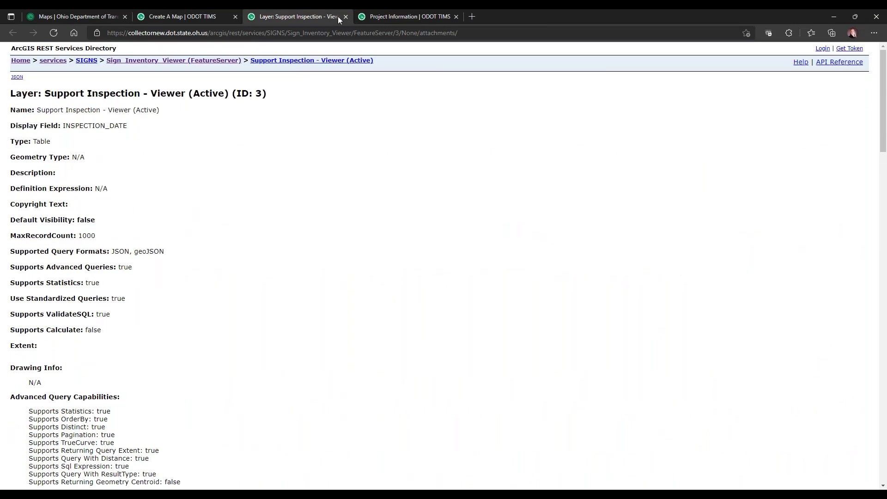
left_click(346, 17)
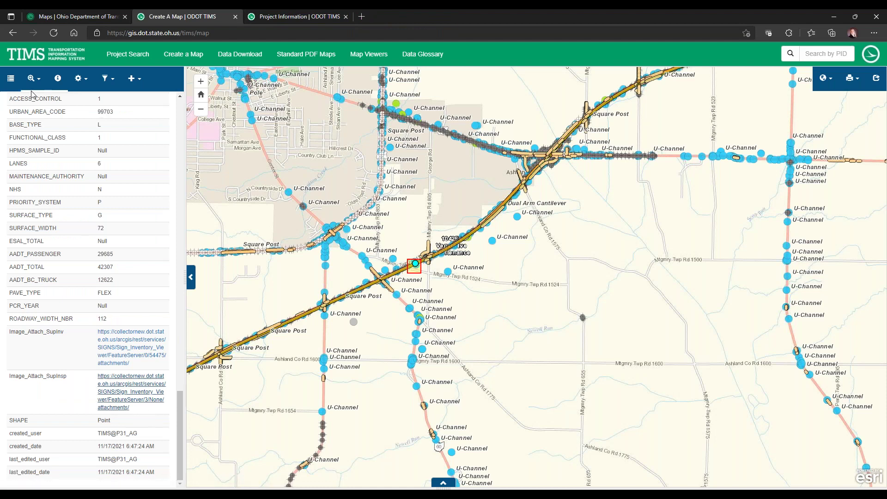
Leave the sign support's attributes, check the map legend for the asset symbols, and return to the layer list
left_click(10, 81)
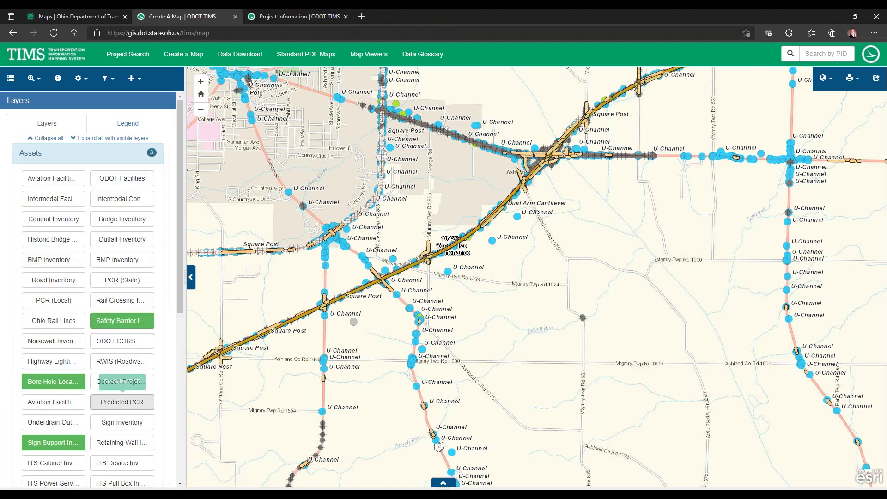
left_click(130, 124)
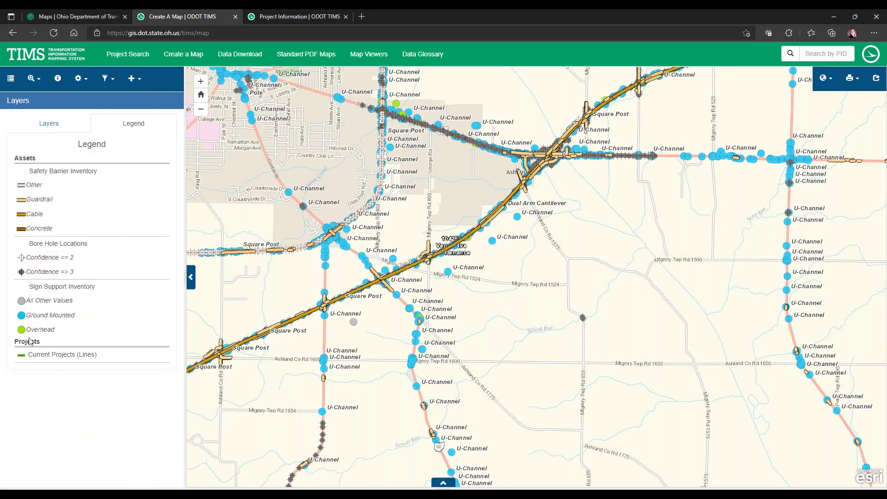
left_click(49, 123)
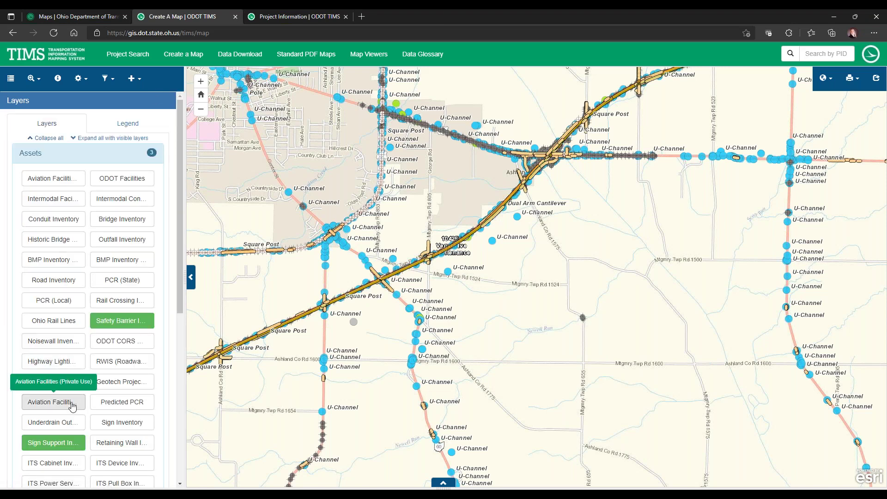
Replace the Sign Support Inventory, Bore Hole Locations and Safety Barrier Inventory layers with the Underdrain Outlet Inventory layer
scroll(72, 406, "down", 3)
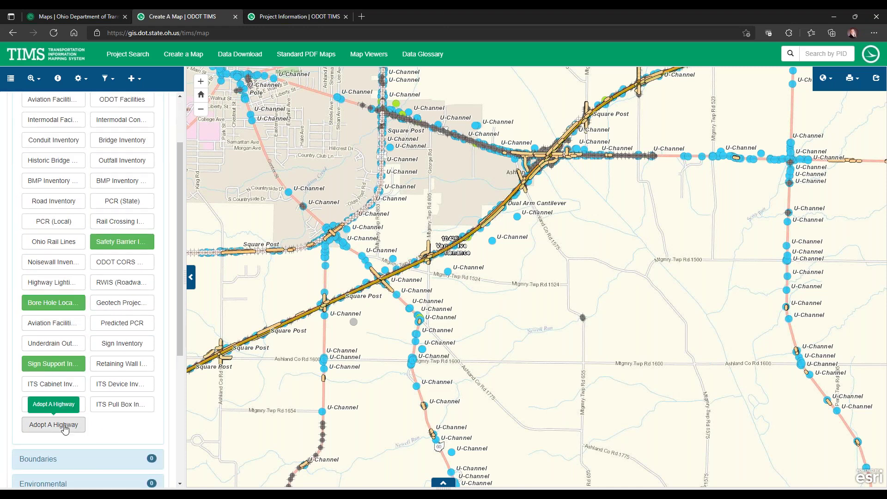
left_click(49, 364)
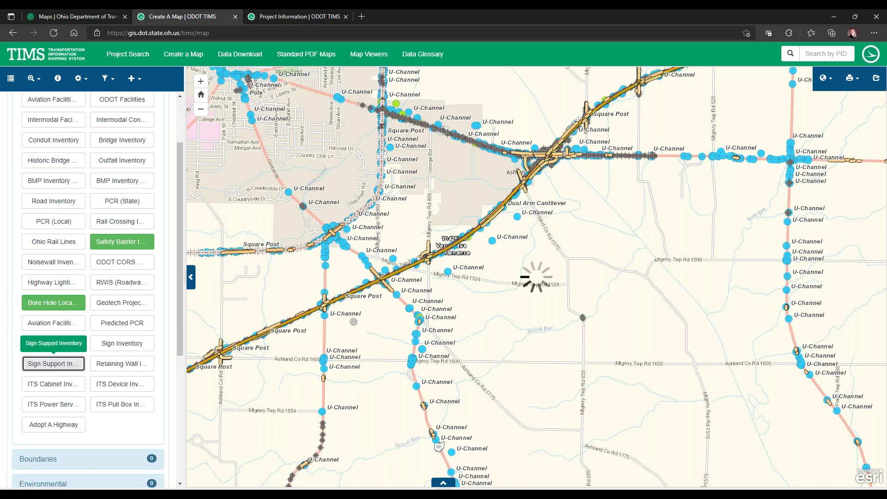
left_click(50, 346)
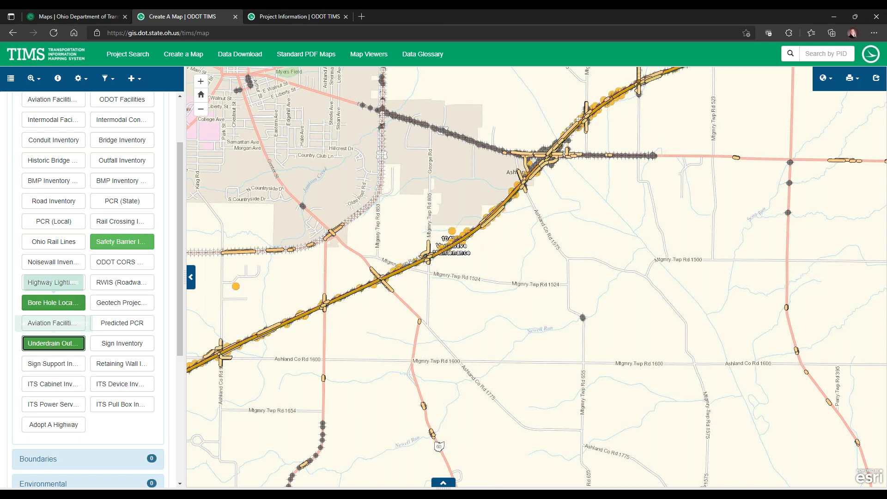
left_click(61, 305)
left_click(122, 241)
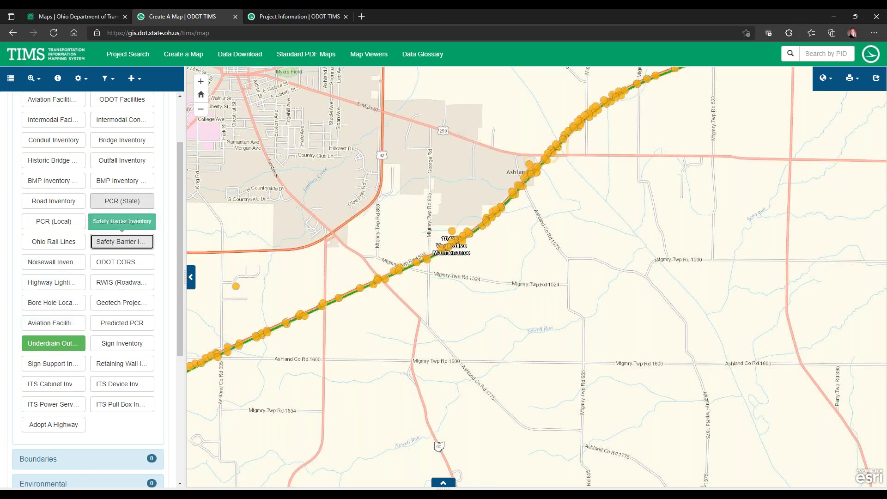
Identify an underdrain outlet on I-71 near the Vegetative Maintenance label and go through its attributes to the image attachment links
left_click(58, 79)
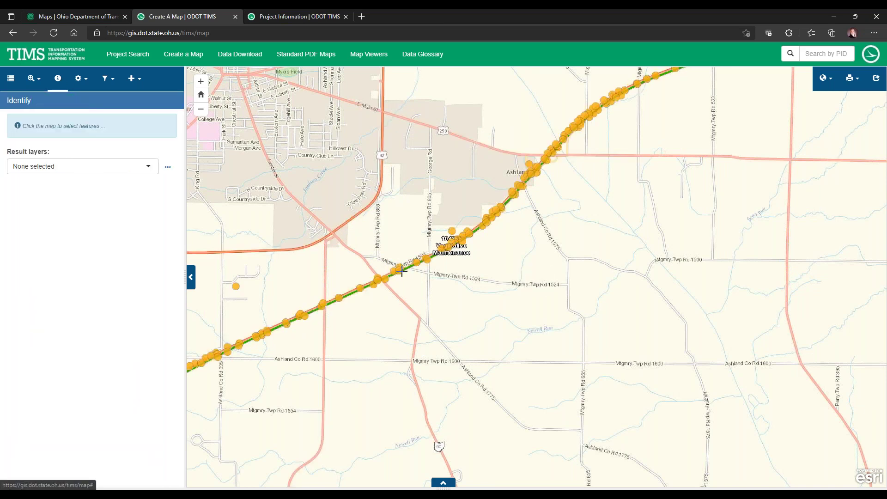
left_click(468, 234)
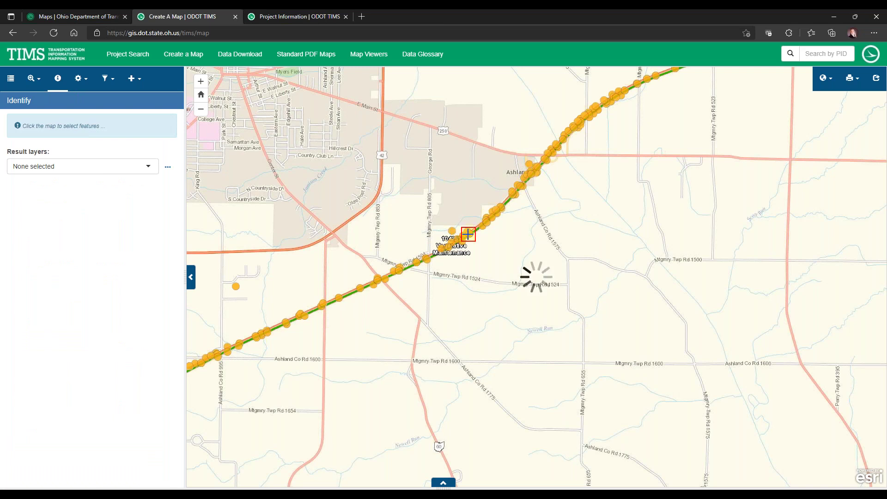
left_click_drag(179, 150, 184, 383)
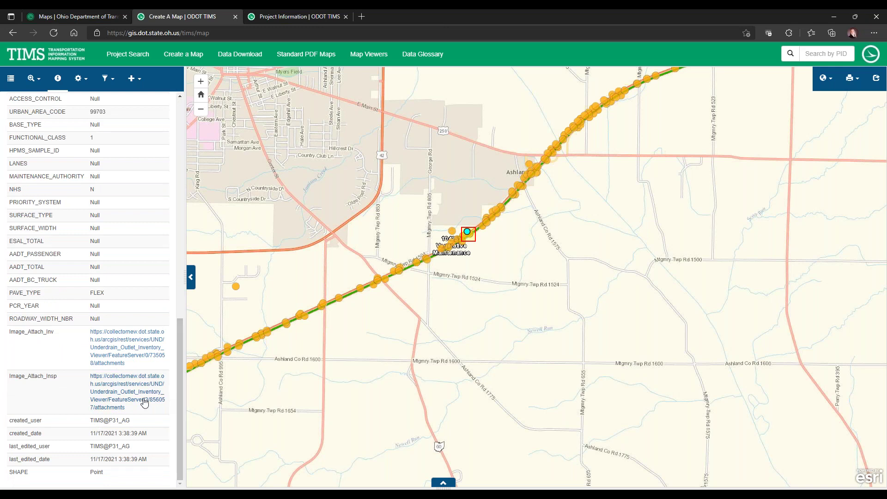
View Photo1.jpg from the underdrain outlet's Image_Attach_Inv link, close it, and go back to the start of the attributes
left_click(123, 351)
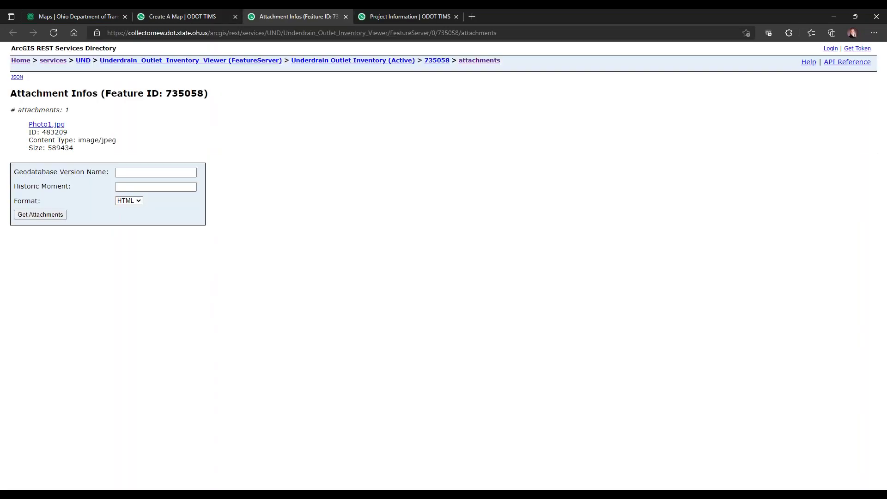
left_click(46, 125)
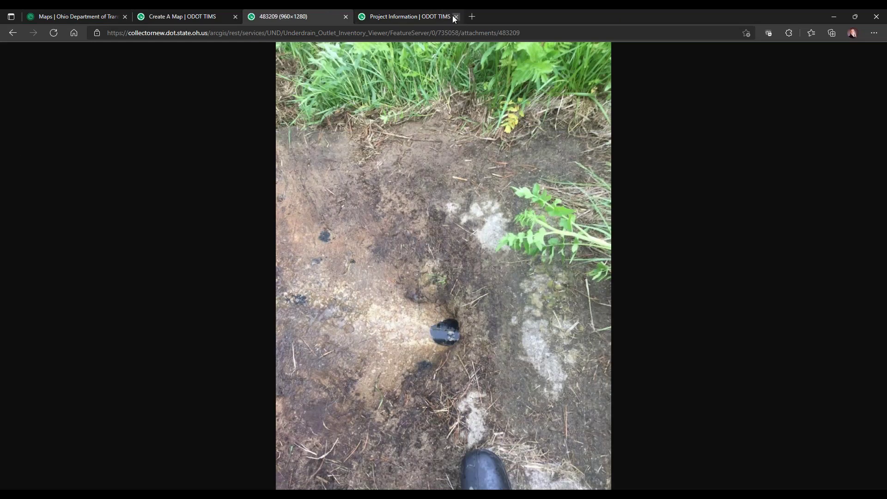
left_click(346, 17)
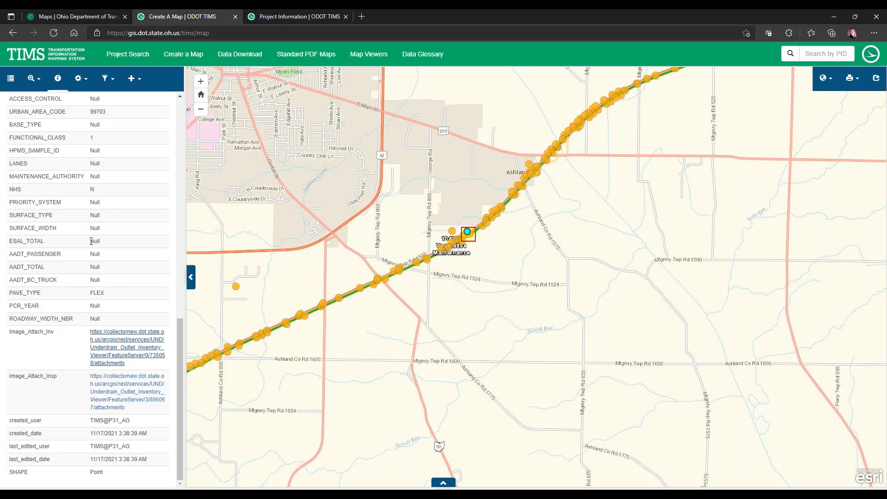
left_click_drag(180, 376, 189, 119)
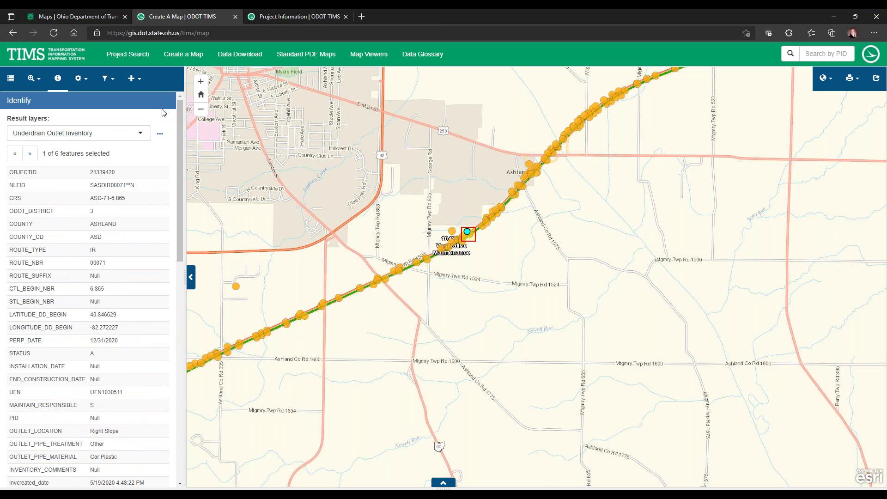
Return to the layer list, collapse the Assets group, look over the Boundaries layers, and expand the Environmental group
left_click(10, 81)
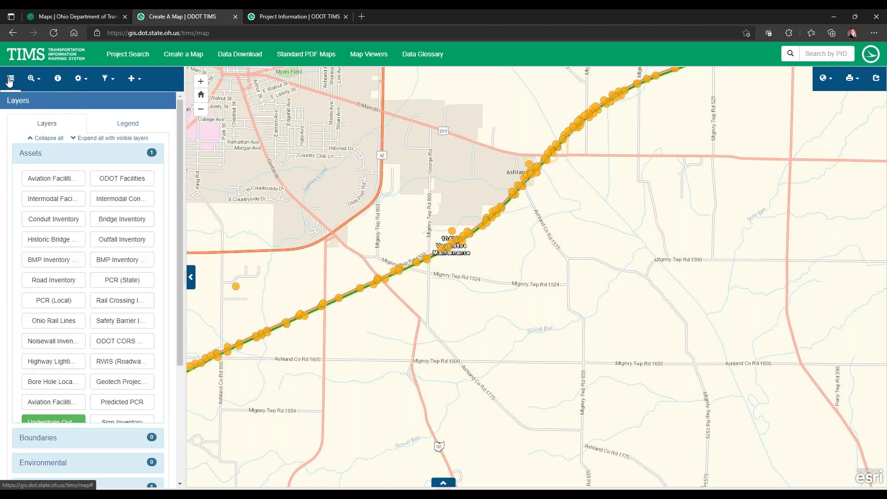
left_click(31, 153)
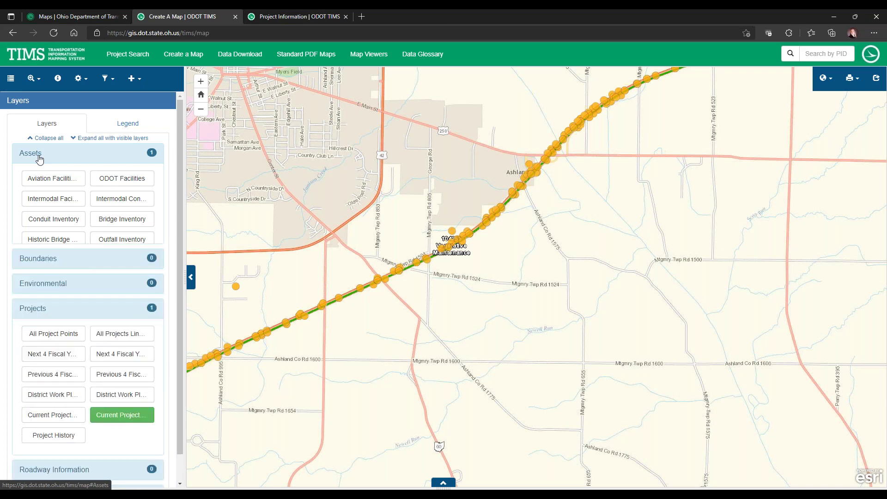
left_click(42, 183)
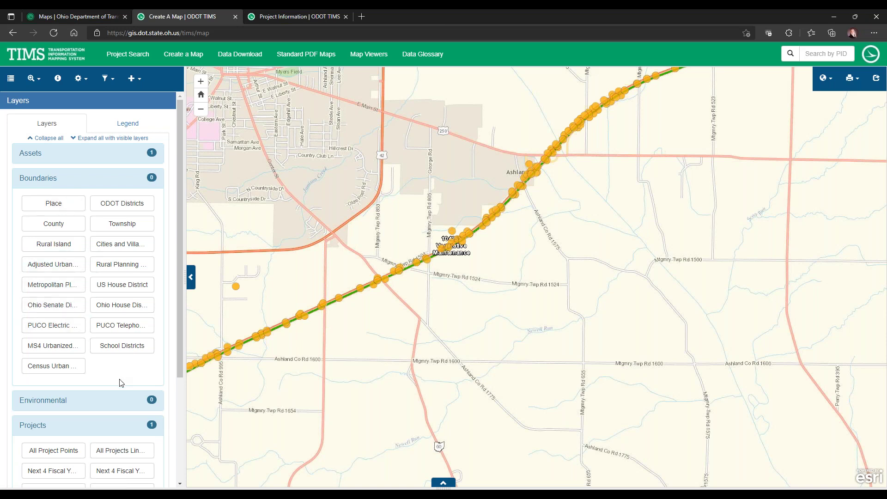
left_click(52, 183)
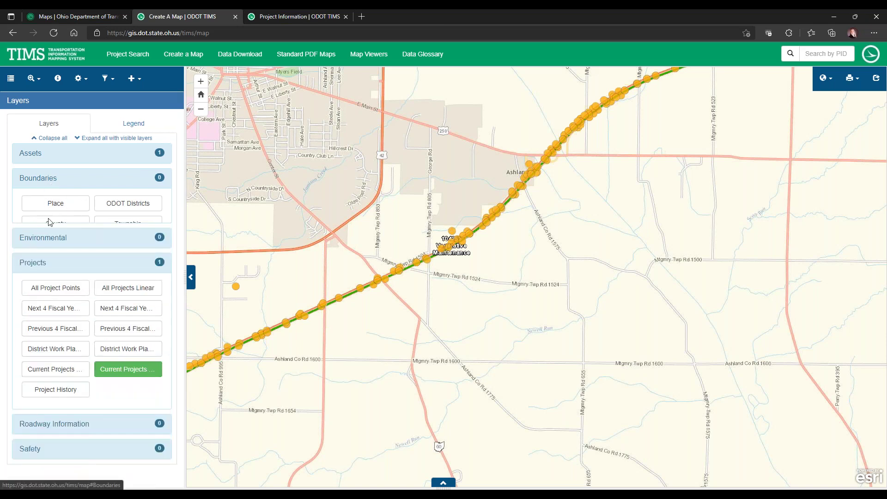
left_click(43, 206)
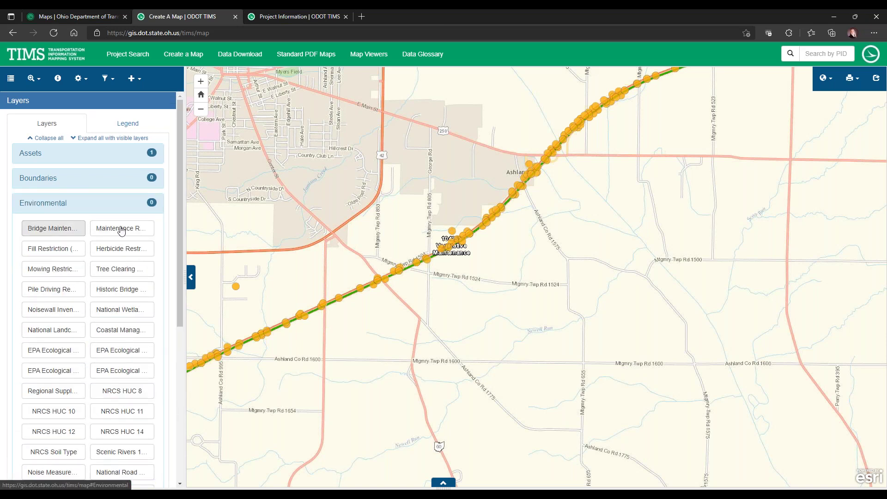
Widen the layer list pane, collapse the Environmental and Projects groups, and look over the layers in the Roadway Information group
left_click_drag(193, 217, 245, 265)
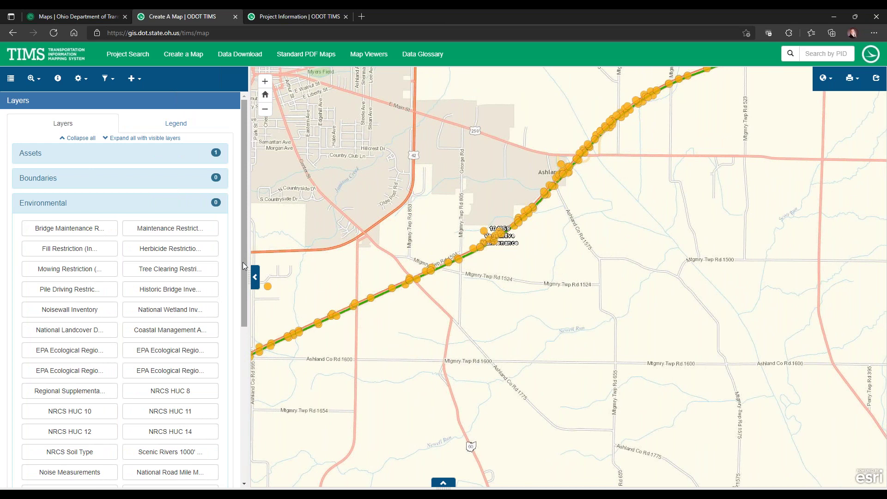
scroll(232, 286, "down", 2)
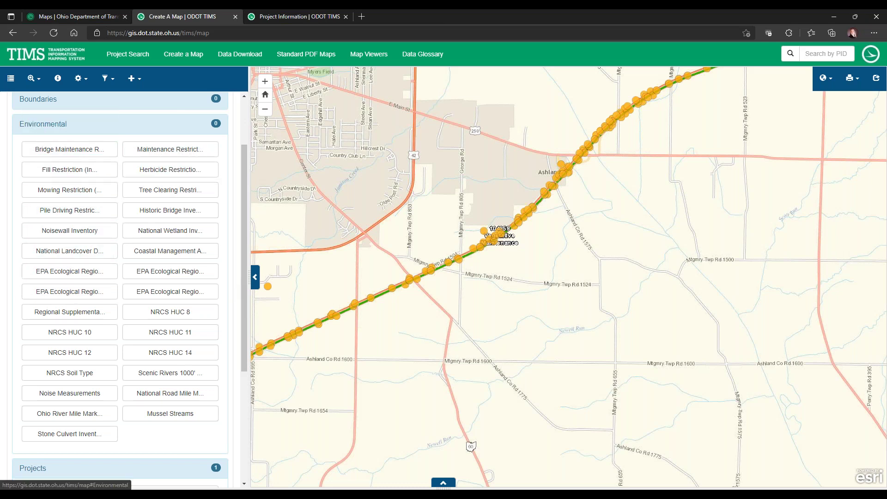
left_click(48, 125)
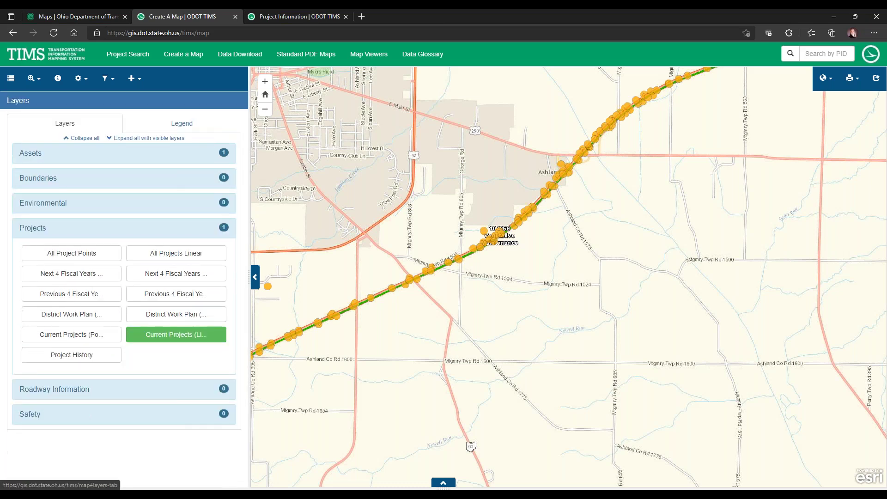
left_click(57, 228)
left_click(82, 255)
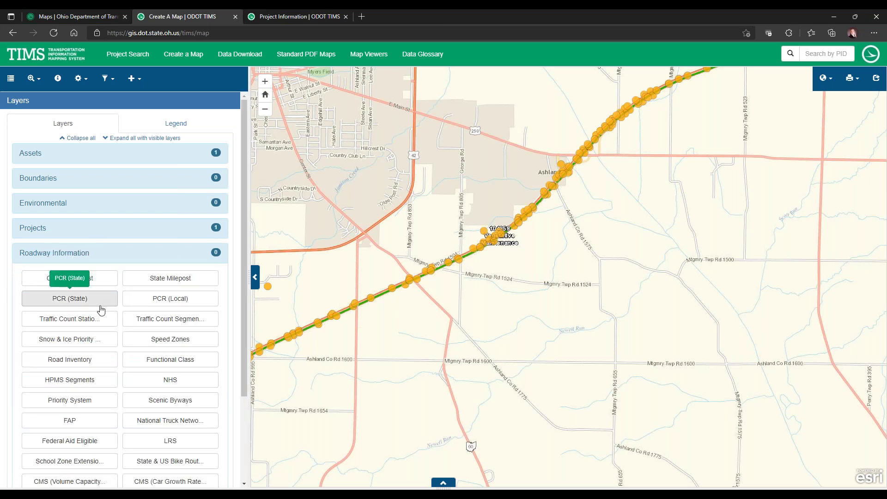
scroll(101, 310, "down", 2)
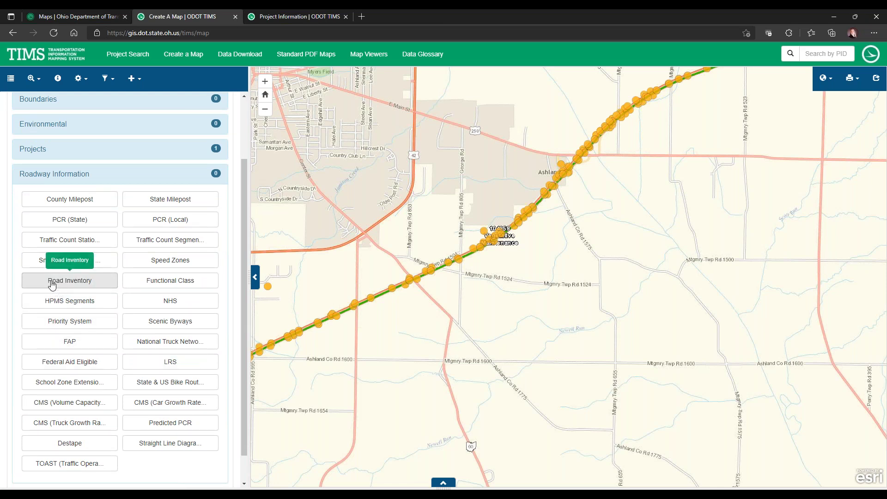
Preview the Road Inventory and Scenic Byways layers on the map, turn them off again, and collapse the Roadway Information group
left_click(53, 284)
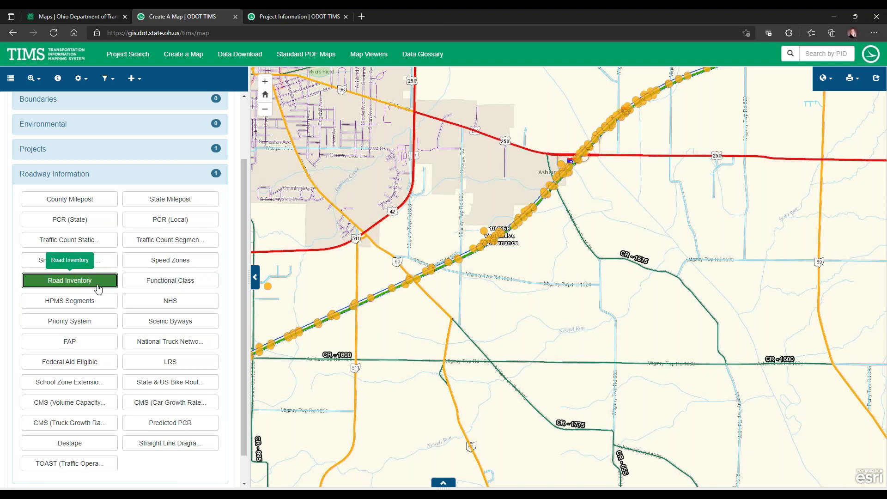
left_click(162, 325)
left_click(163, 326)
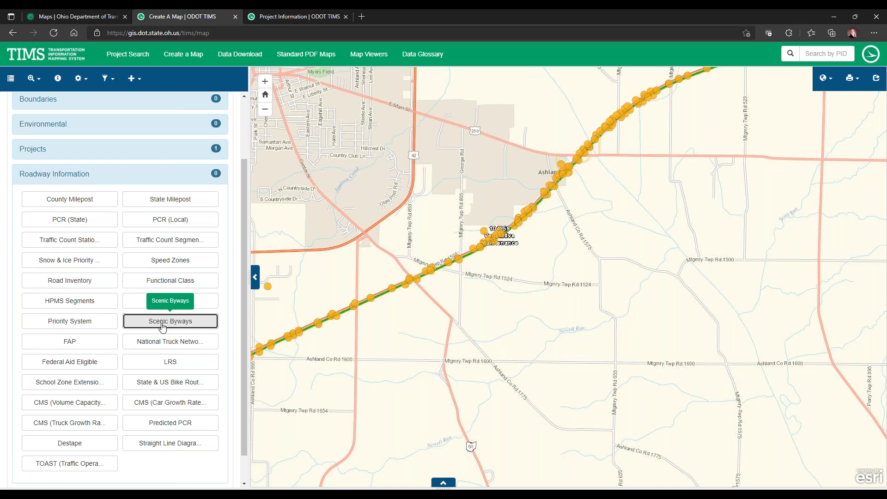
left_click(59, 174)
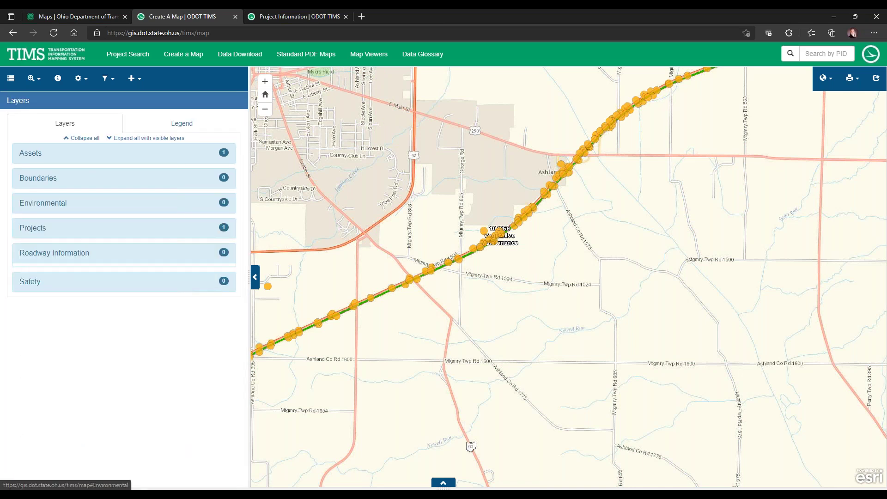
Show the 2018 Crash layer from the Safety group, identify the purple crash point on US 250 west of I-71, and return to the layers
left_click(39, 280)
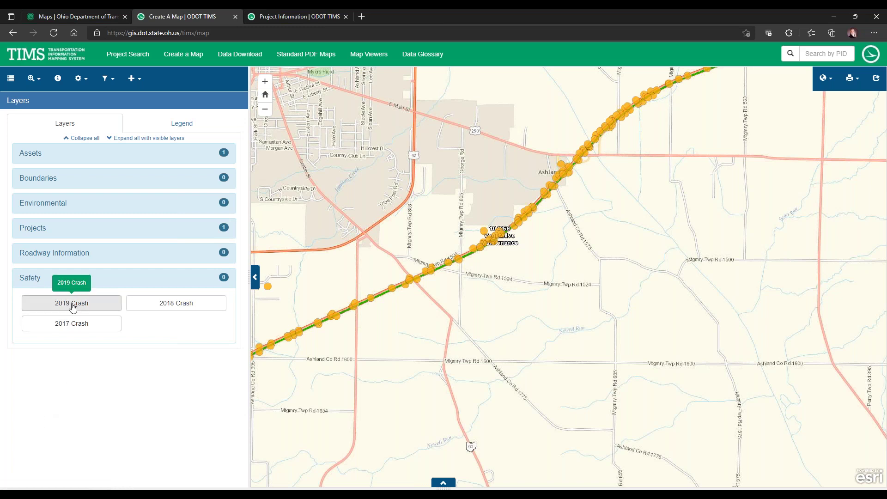
left_click(161, 312)
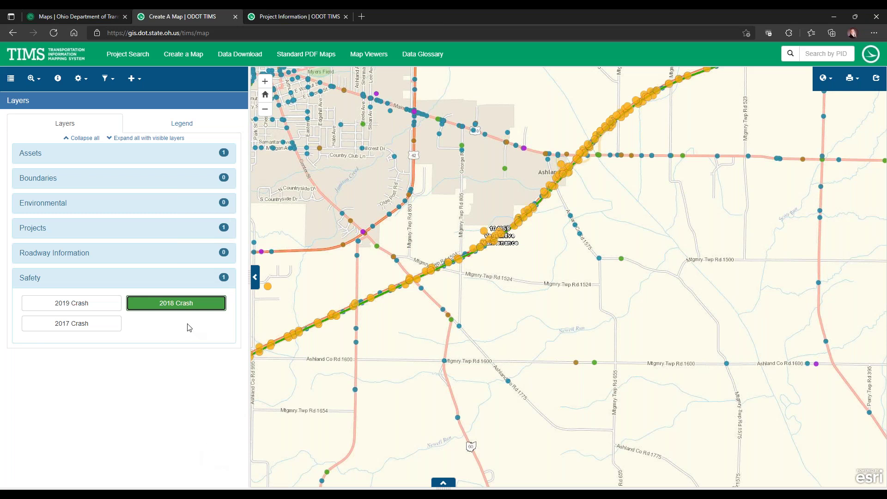
left_click(58, 80)
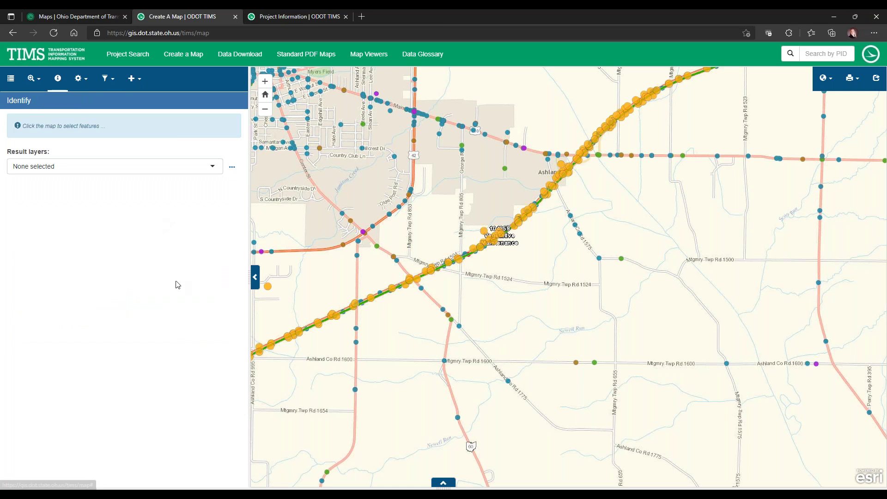
left_click(522, 147)
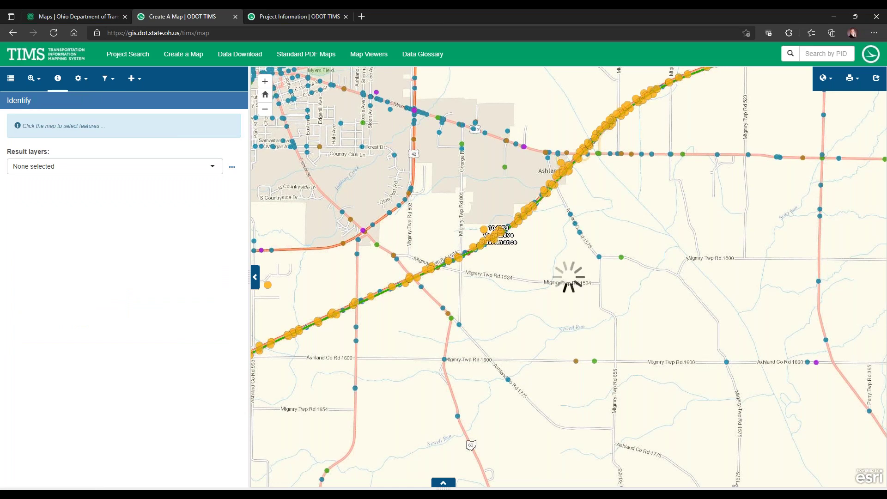
left_click(524, 147)
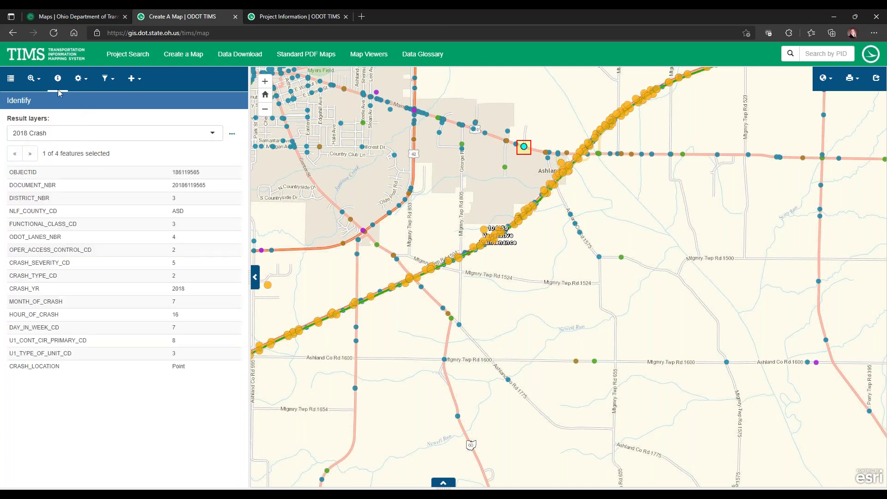
left_click(11, 79)
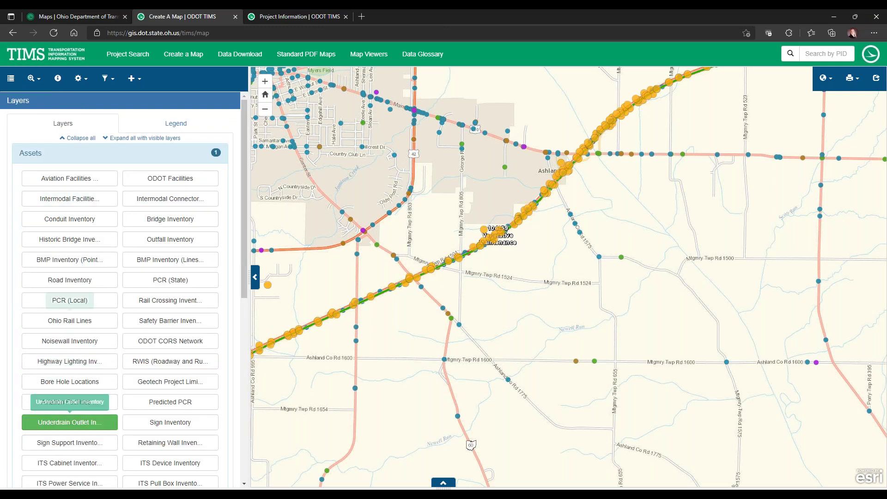
Measure a distance in miles with a four-point line alongside I-71, from south of the Vegetative Maintenance label to near US 250
left_click(82, 81)
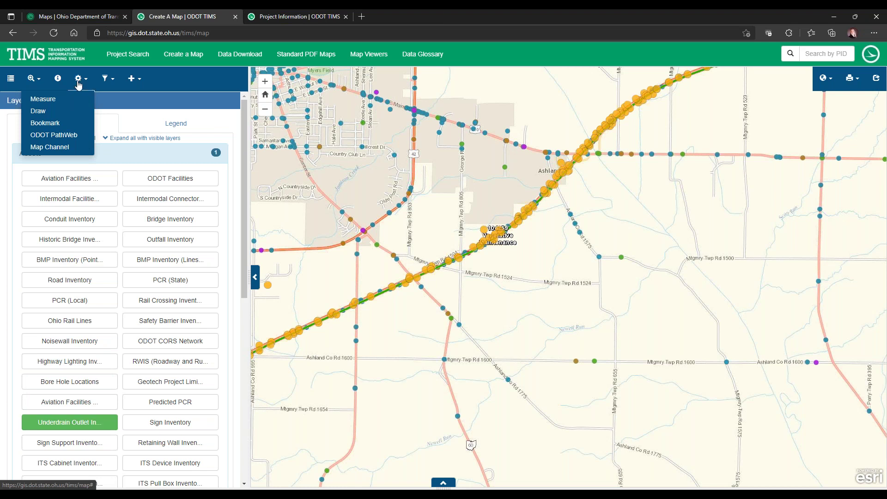
left_click(52, 103)
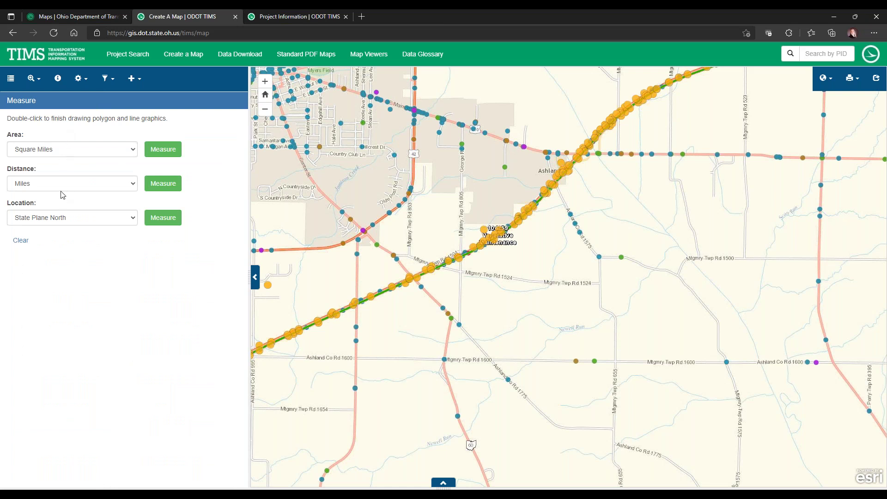
left_click(162, 185)
left_click(427, 287)
left_click(478, 262)
left_click(540, 220)
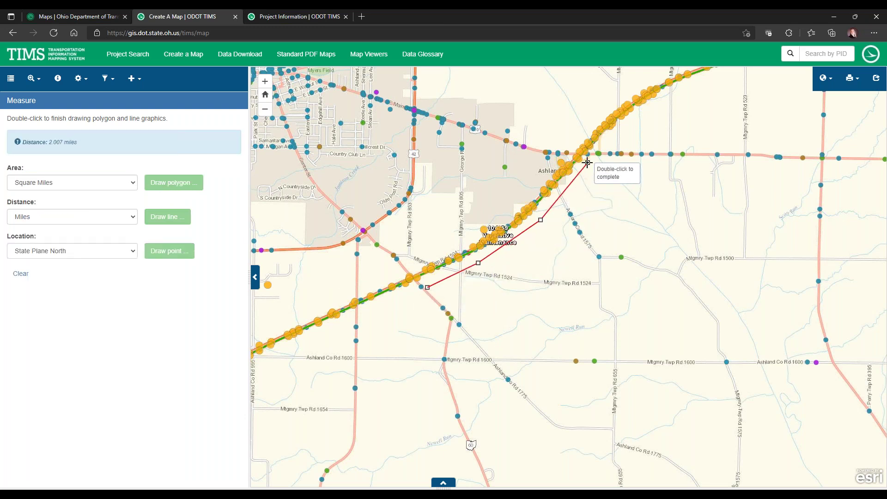
double_click(586, 163)
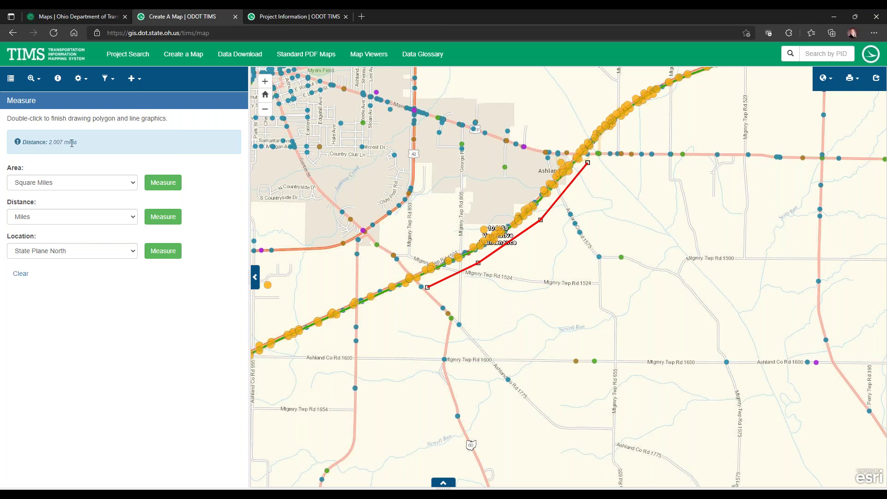
Convert the measured line's distance to feet and then to meters
left_click(107, 221)
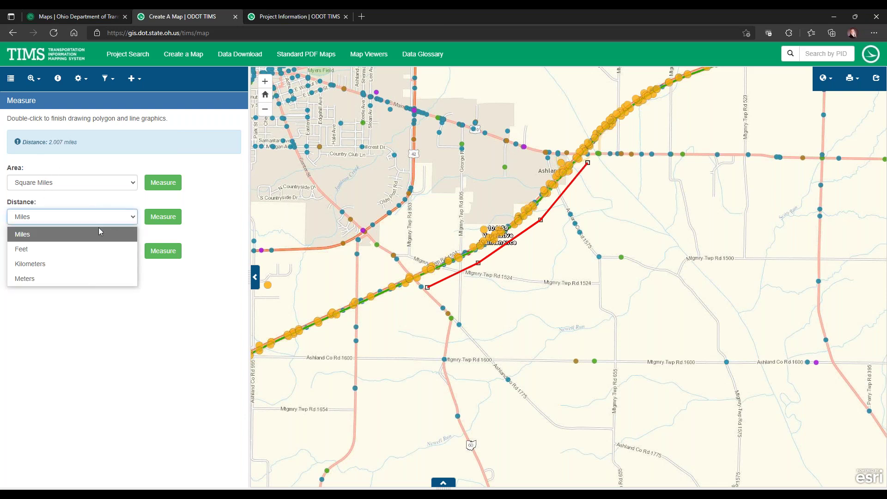
left_click(79, 250)
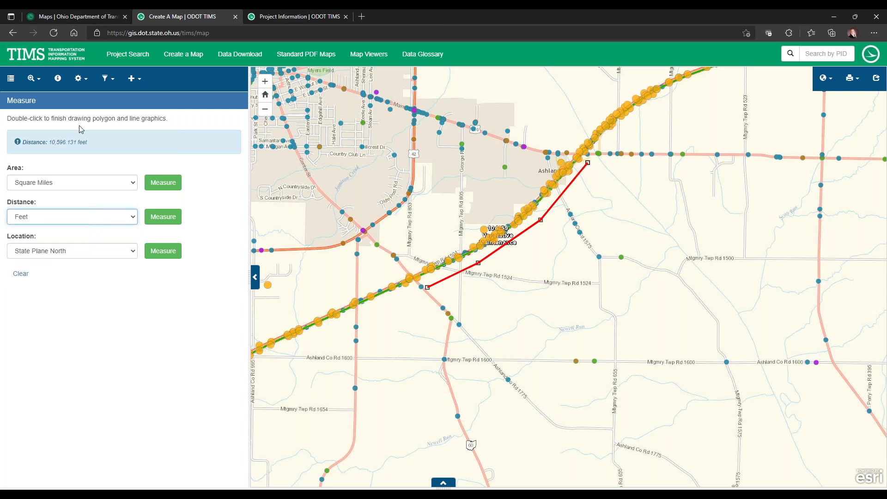
left_click(101, 222)
left_click(48, 277)
left_click(169, 279)
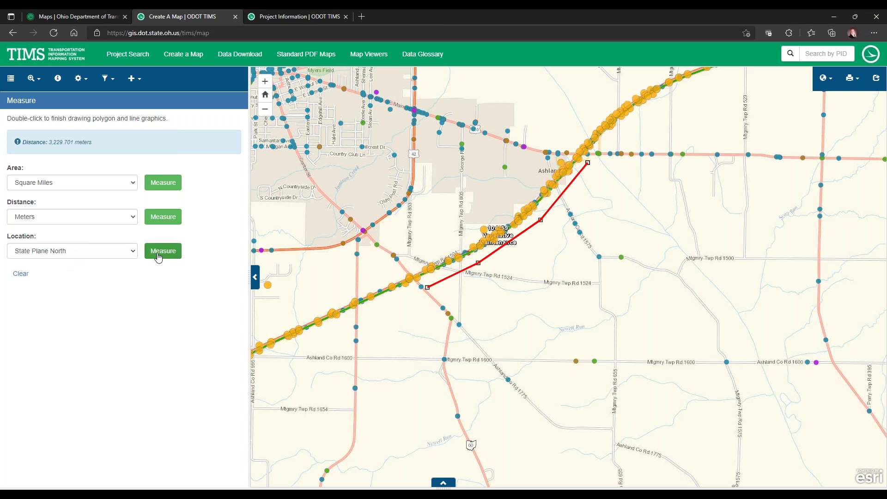
Measure the State Plane North location of a point southeast of the line, and look over the available area units
left_click(105, 253)
left_click(83, 268)
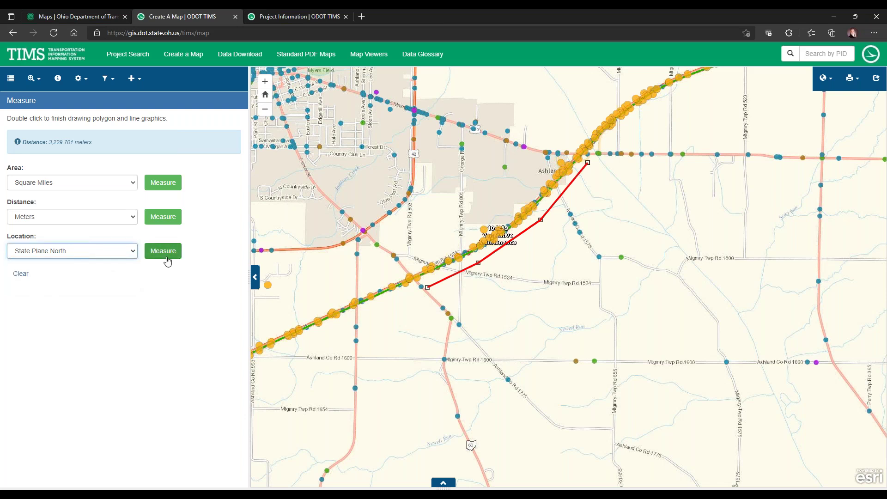
left_click(165, 257)
left_click(581, 303)
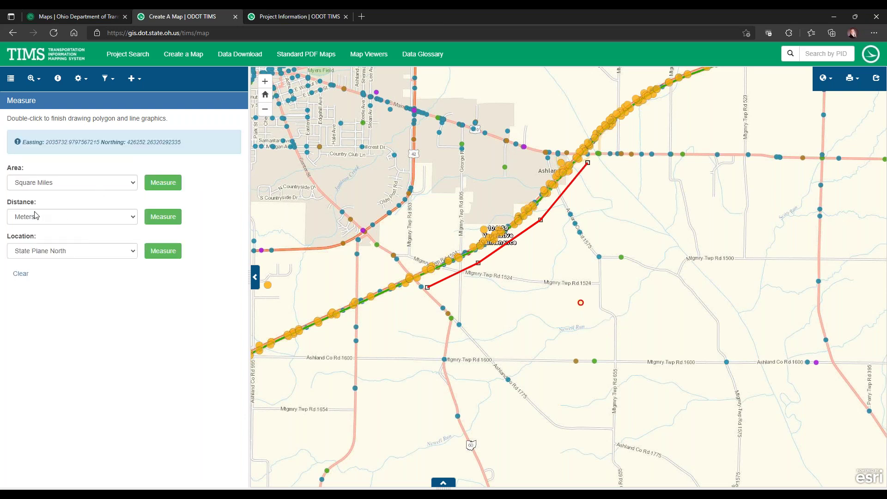
left_click(37, 186)
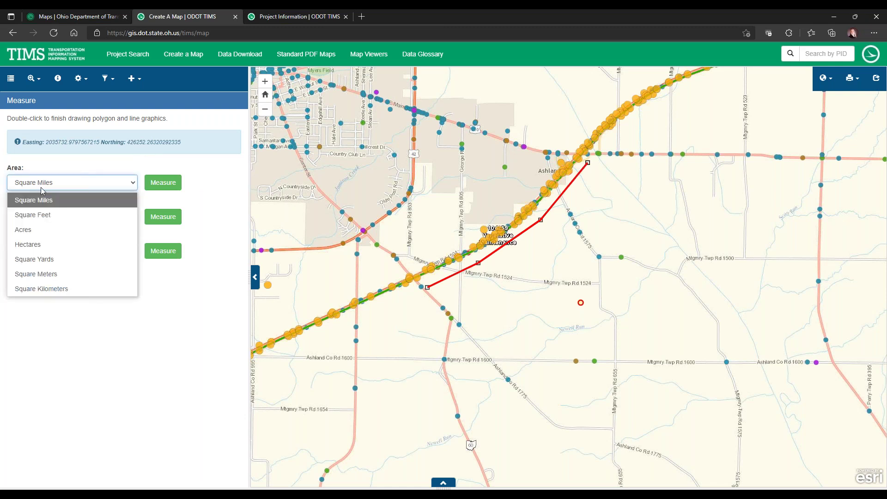
left_click(219, 167)
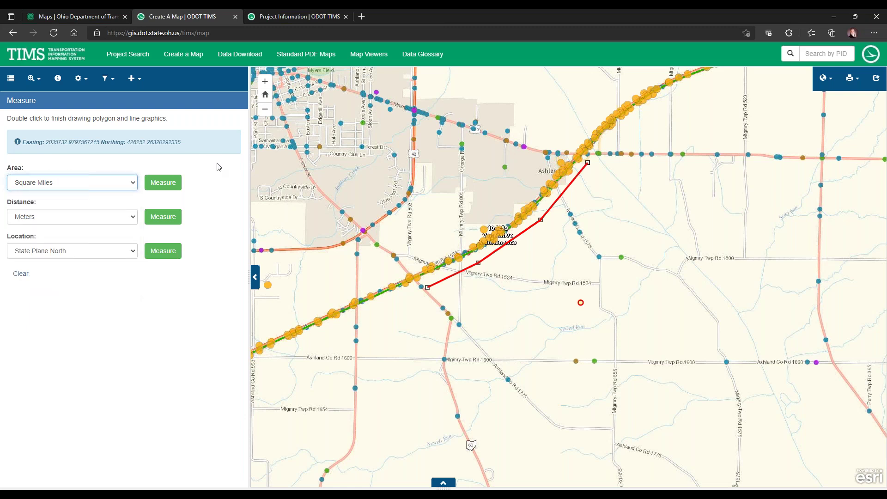
Draw the text graphic "Note: Area 1" southeast of the Vegetative Maintenance label, and reset the drawing to remove it
left_click(86, 81)
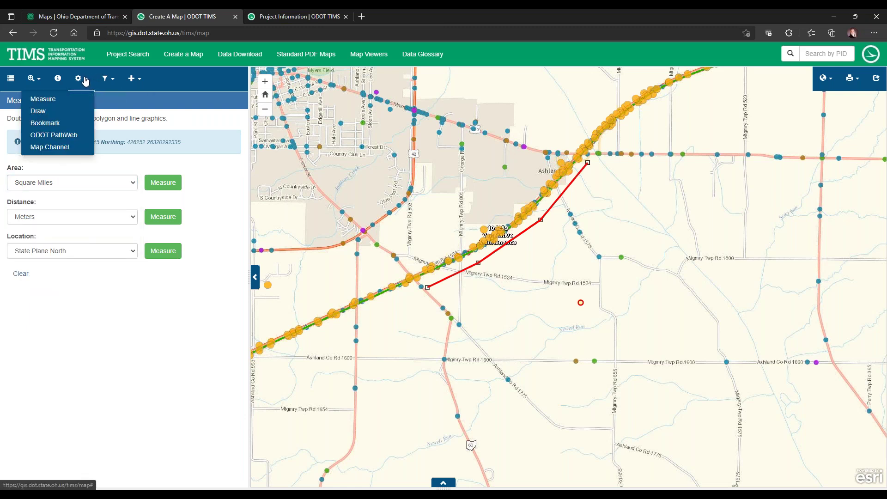
left_click(42, 112)
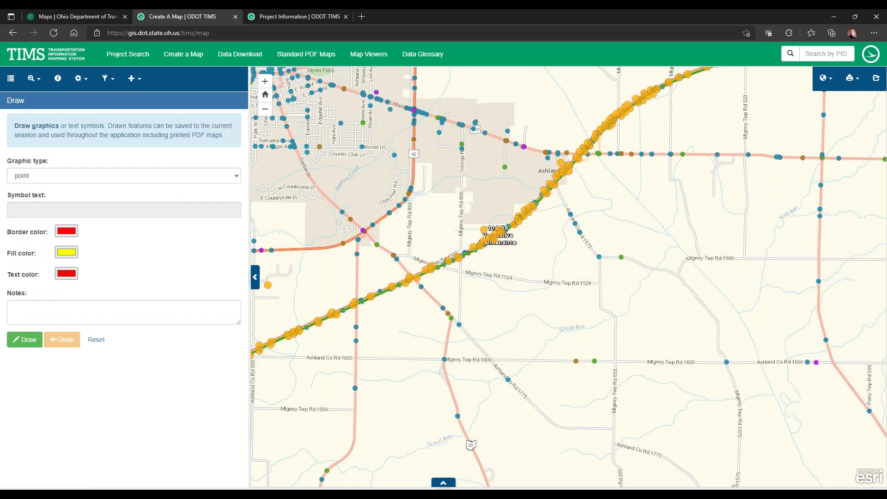
left_click(130, 176)
left_click(21, 239)
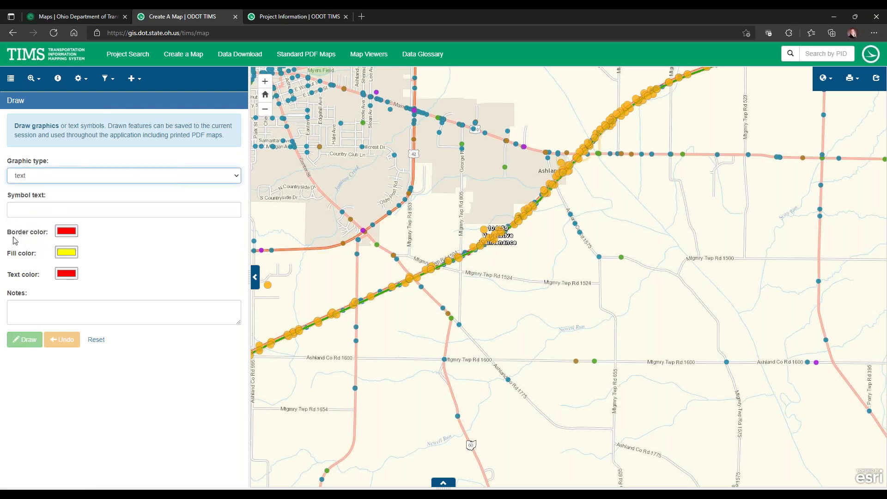
left_click(29, 210)
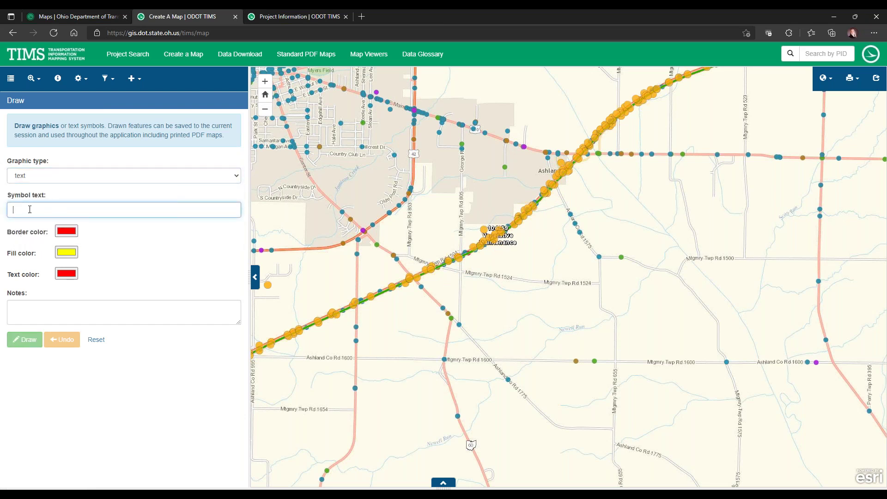
type("Note: Area 1")
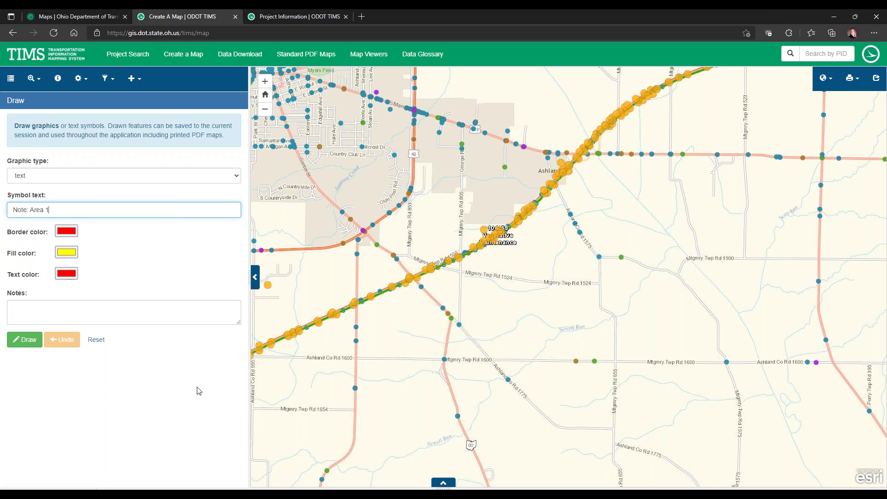
left_click(28, 339)
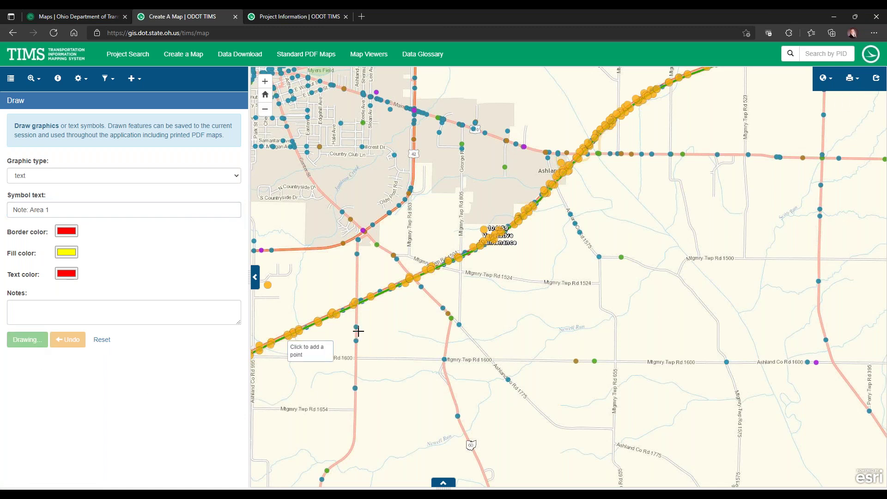
left_click(528, 255)
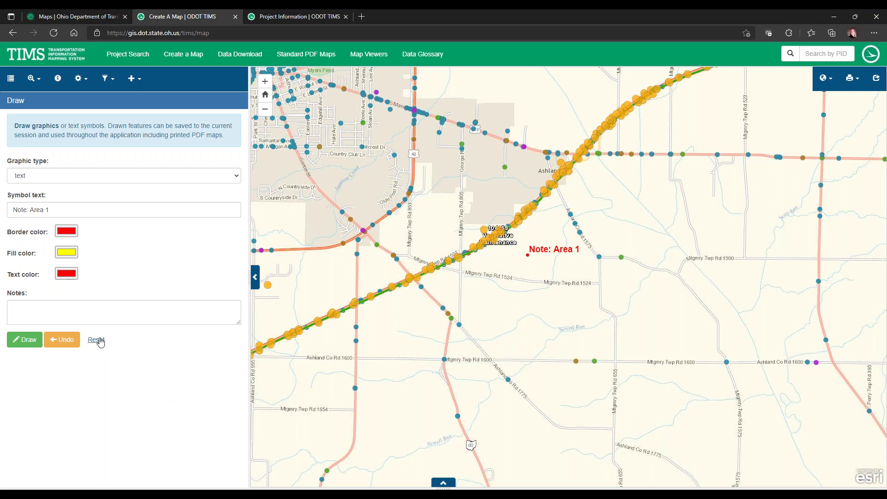
left_click(96, 339)
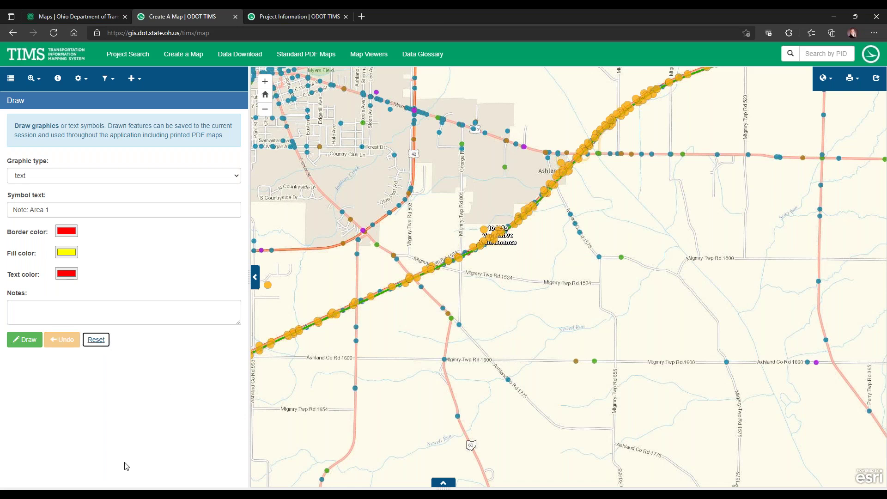
Open the Bookmark tool for the current map view and select the page's web address
left_click(78, 79)
left_click(45, 123)
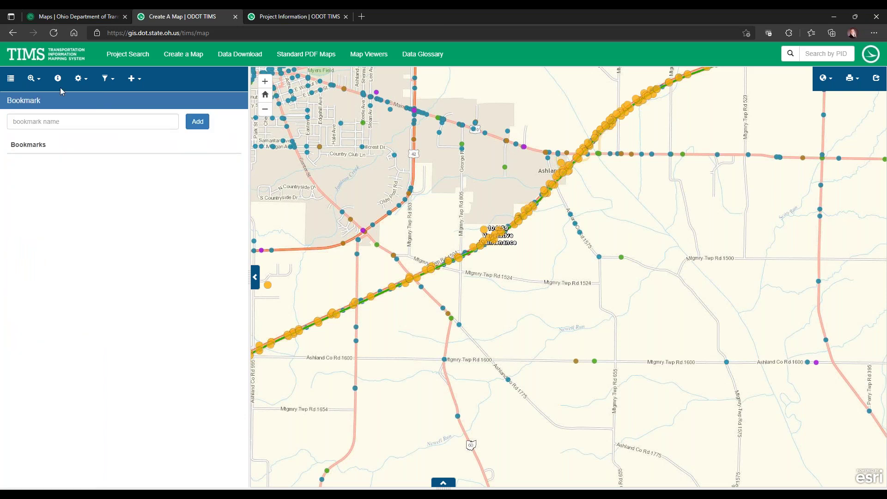
left_click(217, 32)
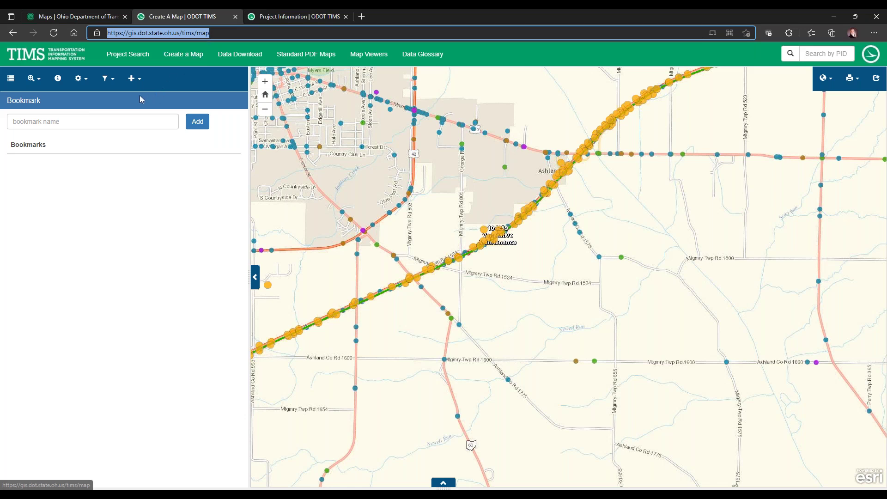
Add a bookmark named "Ashland" for the current map view and zoom to it
left_click(121, 127)
type("Ashland")
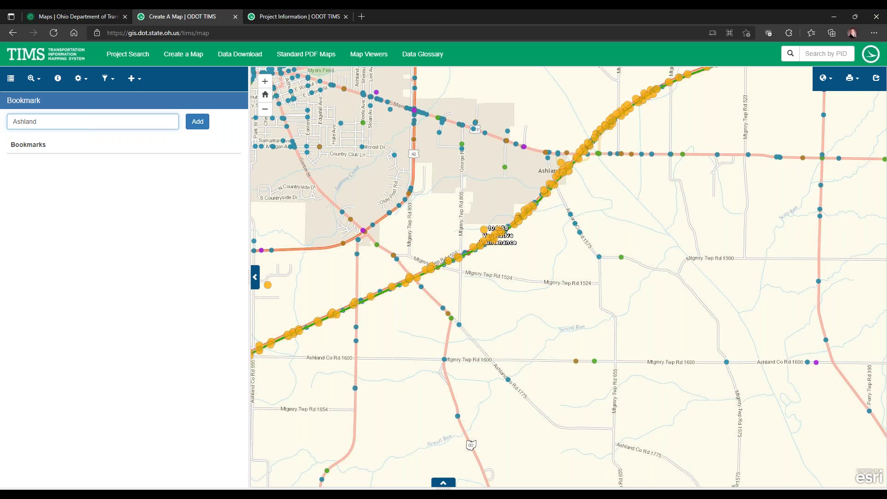
left_click(198, 123)
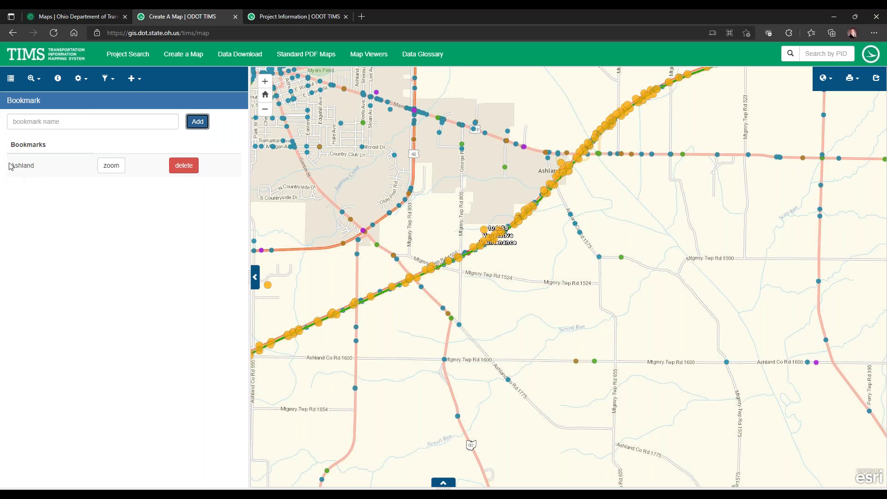
left_click(120, 165)
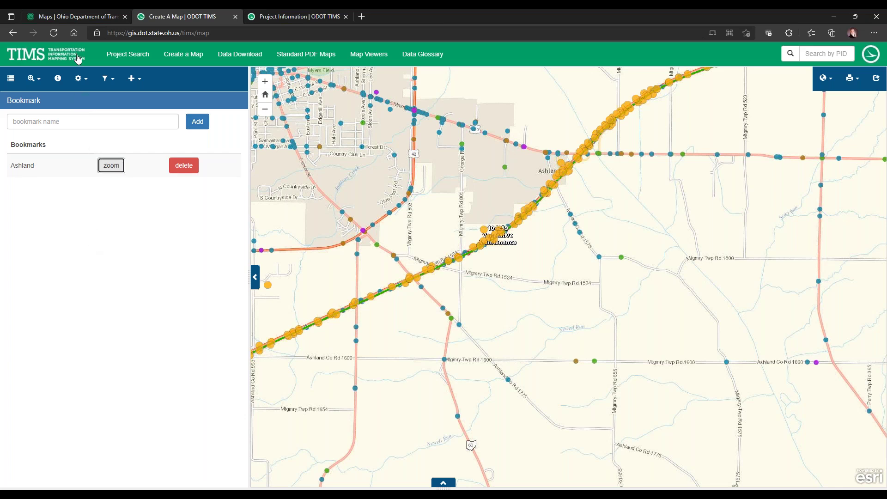
Launch ODOT PathWeb for a point on the state route just southeast of I-71 and accept the disclaimer terms
left_click(79, 78)
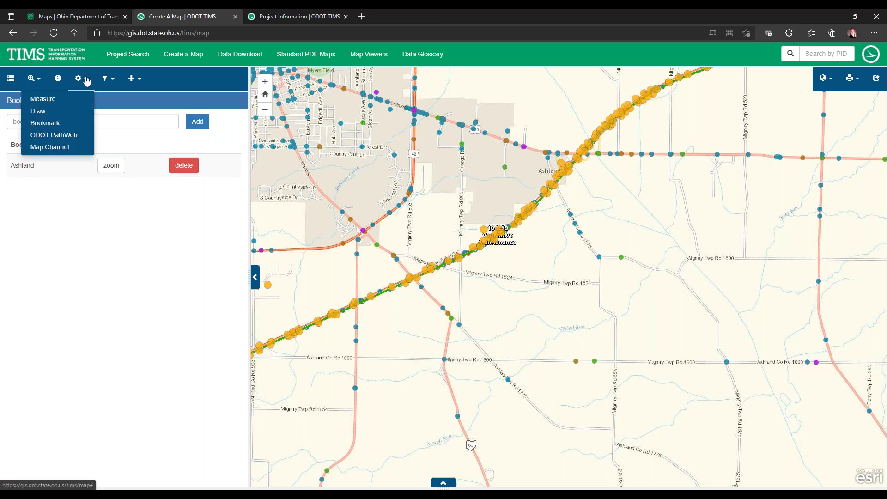
left_click(51, 135)
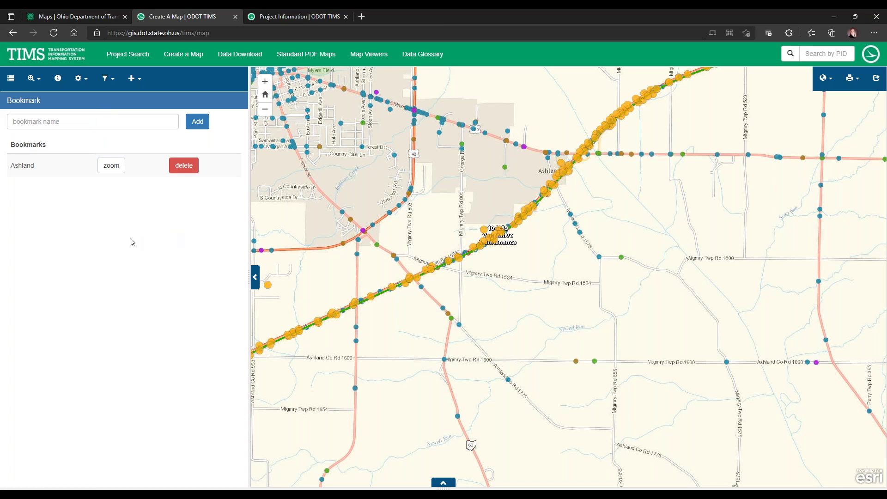
left_click(84, 87)
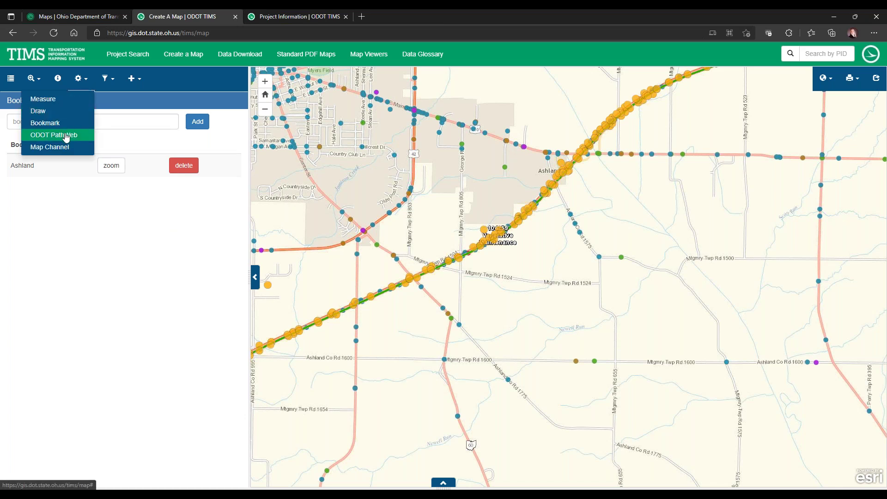
left_click(46, 135)
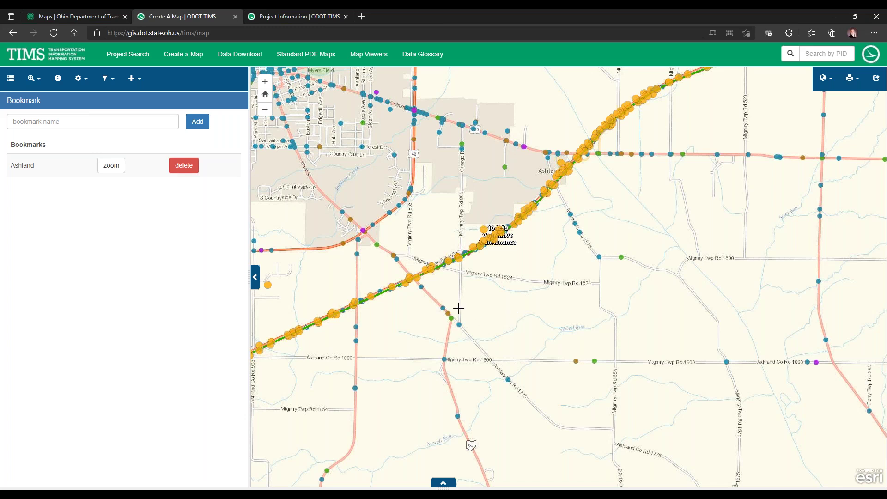
left_click(430, 296)
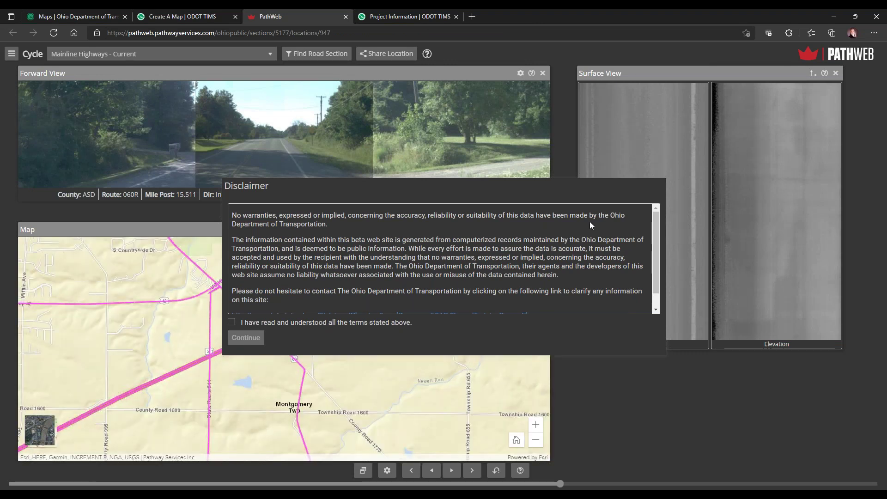
left_click(232, 322)
left_click(245, 337)
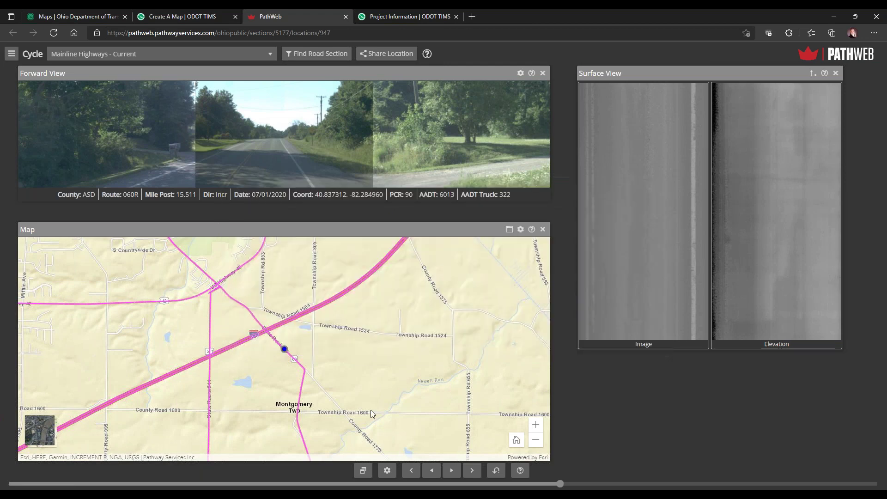
Play the PathWeb road imagery forward a short stretch, pause it, and close PathWeb
left_click(451, 470)
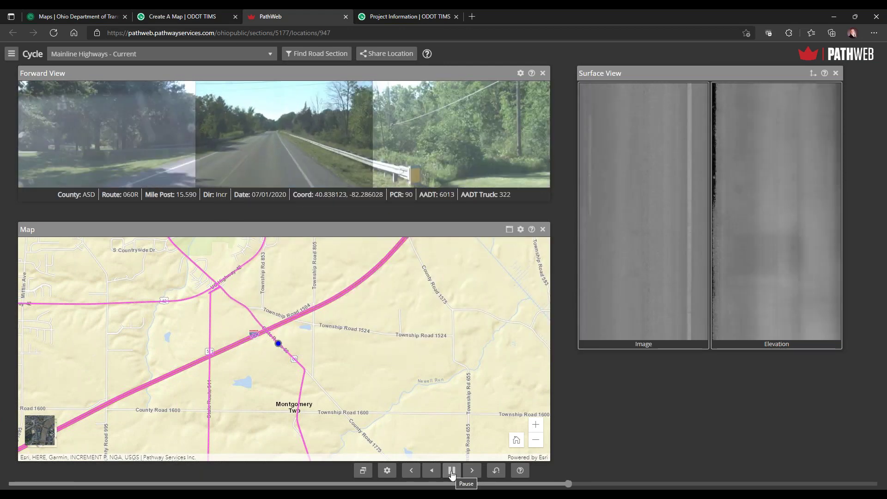
left_click(451, 470)
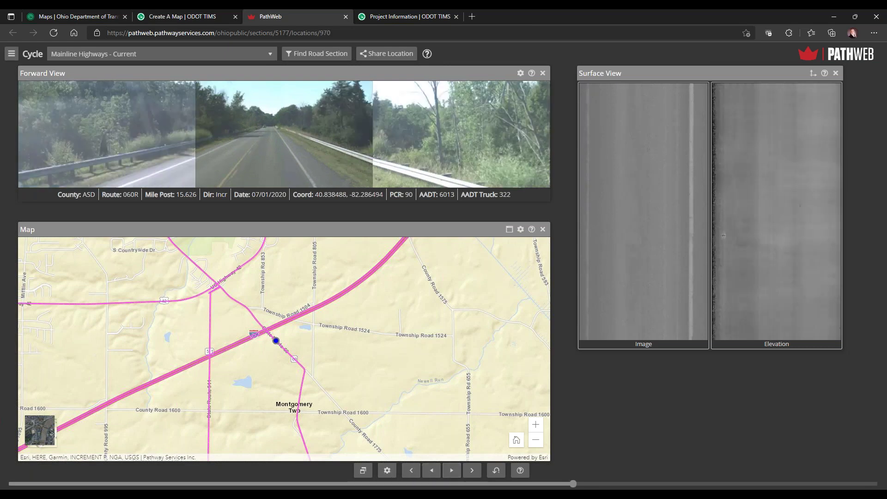
left_click(346, 17)
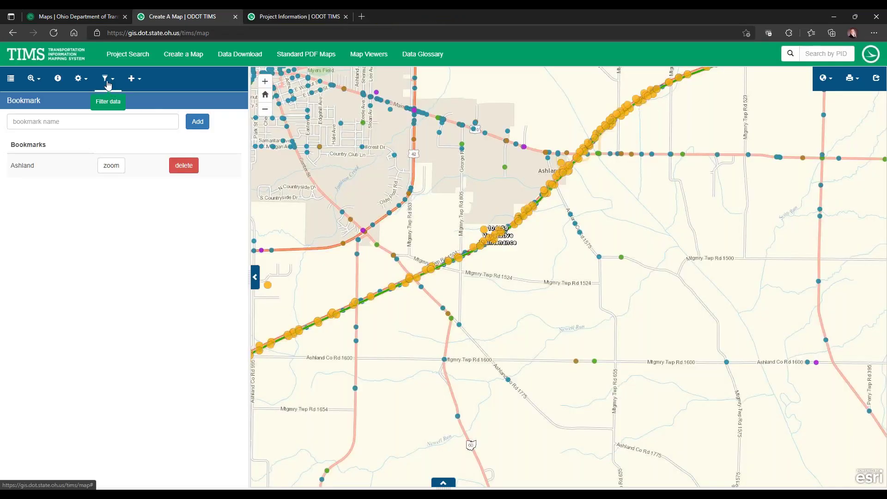
Launch Map Channel for a point just southeast of I-71 and view its Dual Maps page
left_click(107, 81)
left_click(80, 78)
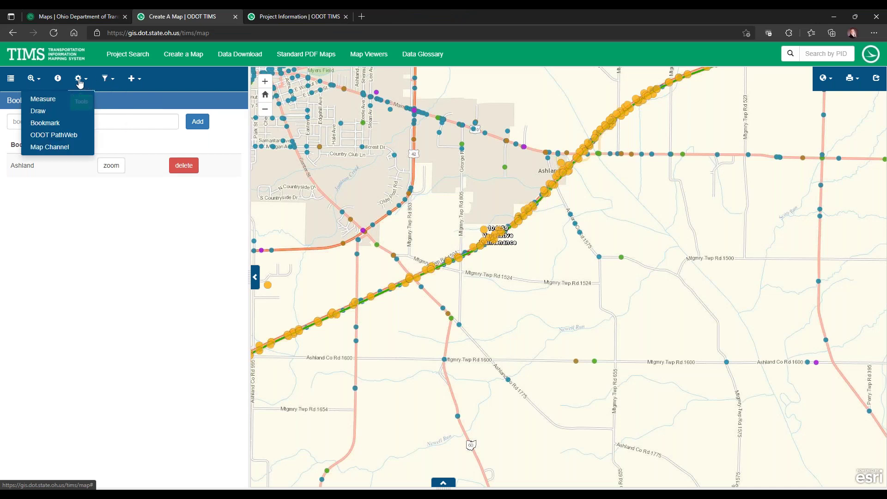
left_click(59, 151)
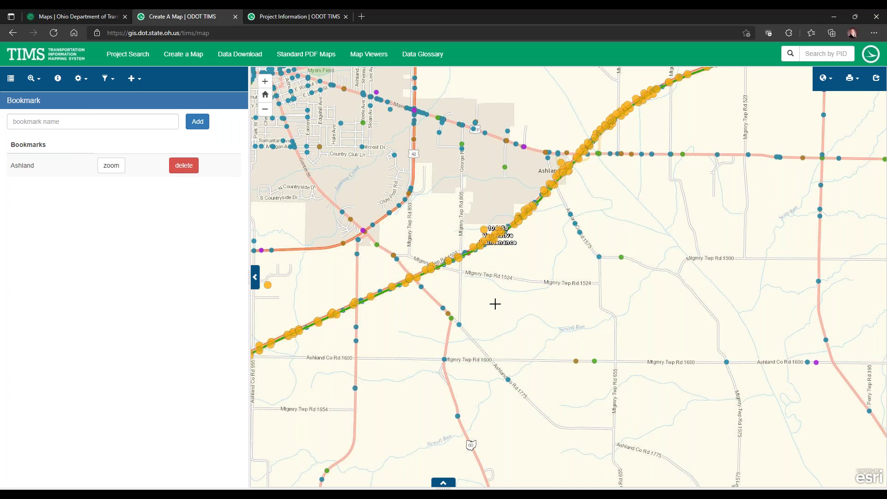
left_click(493, 364)
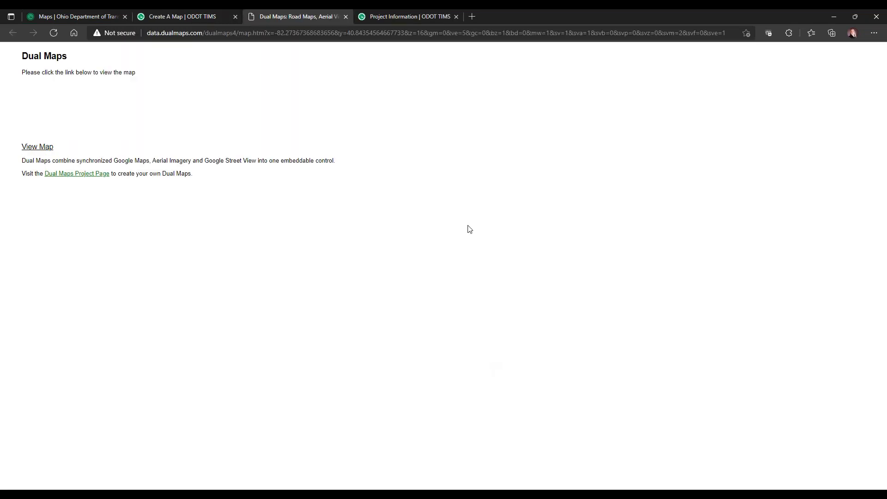
left_click(40, 148)
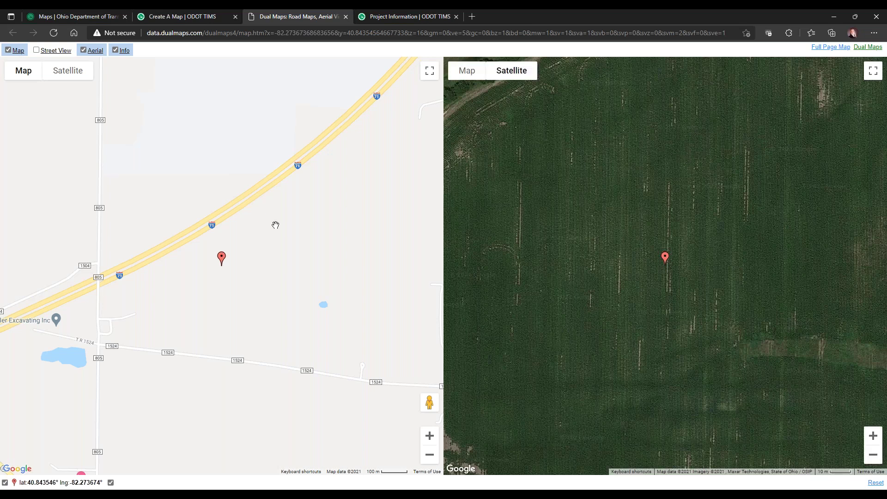
Center the dual map on I-71, turn on Street View, advance two positions along the highway, and close Dual Maps
left_click_drag(220, 259, 194, 221)
left_click(36, 50)
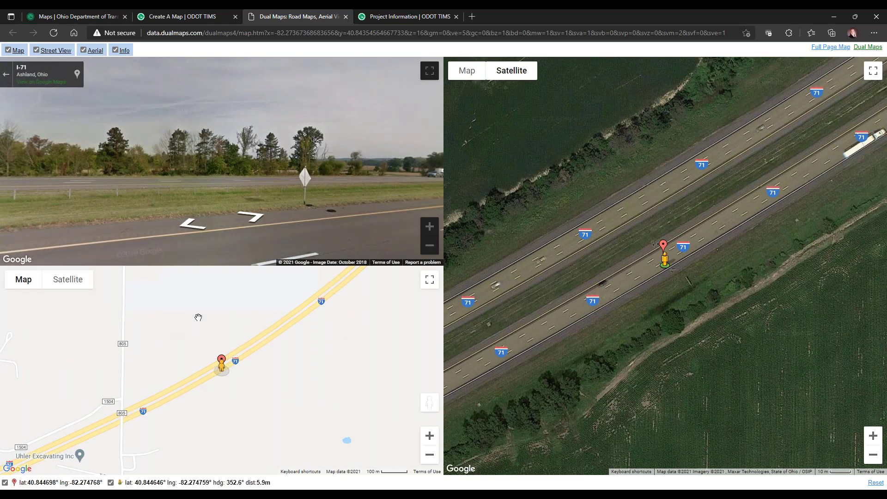
left_click(253, 221)
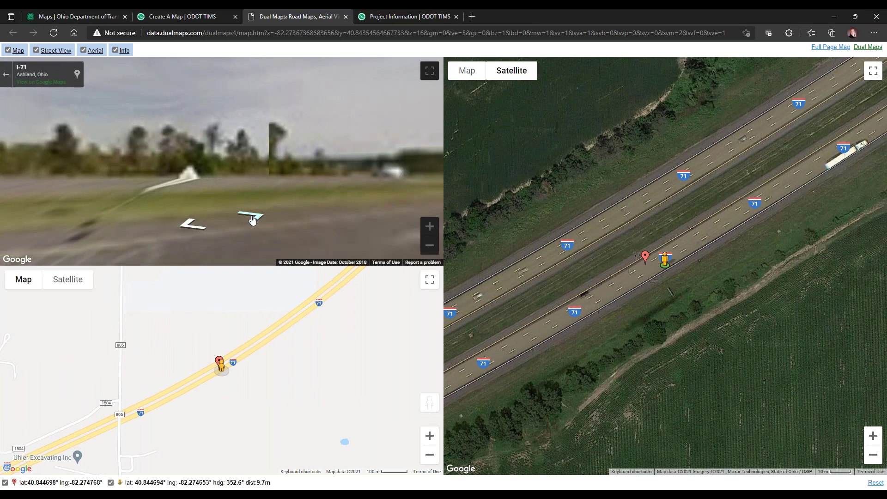
left_click(252, 217)
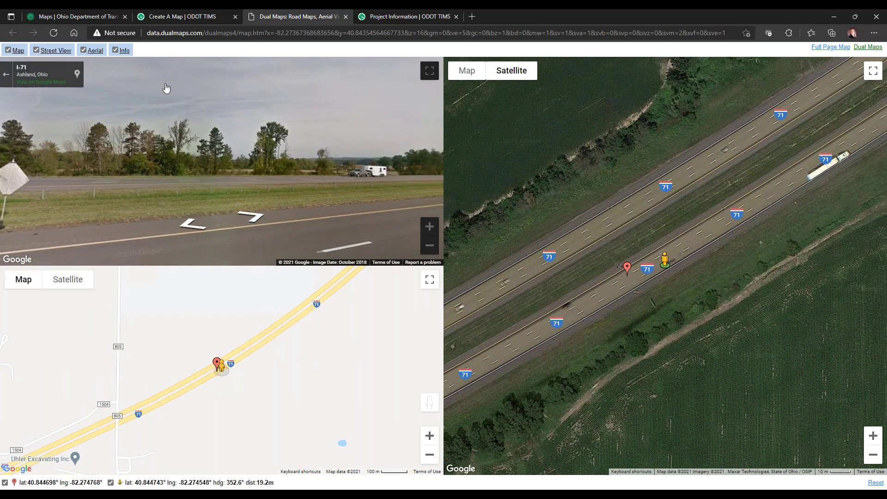
left_click(346, 17)
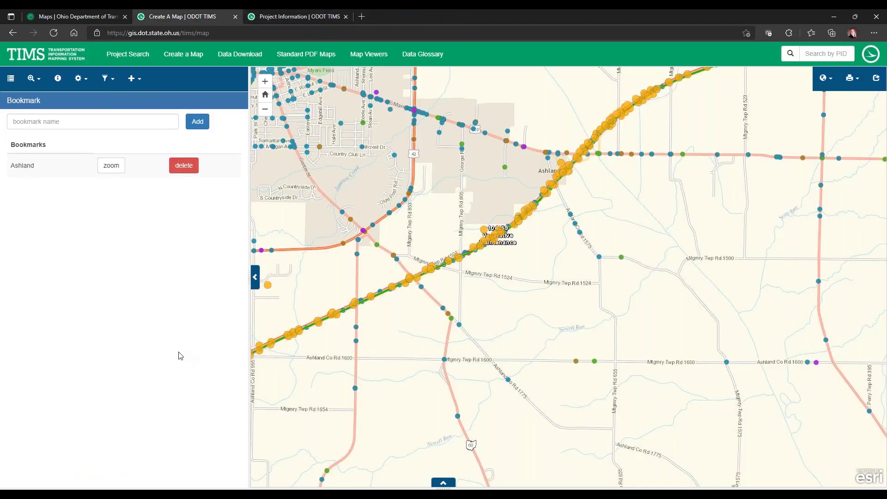
Switch the basemap to OSIP best available aerial imagery around the Vegetative Maintenance project
scroll(533, 252, "up", 2)
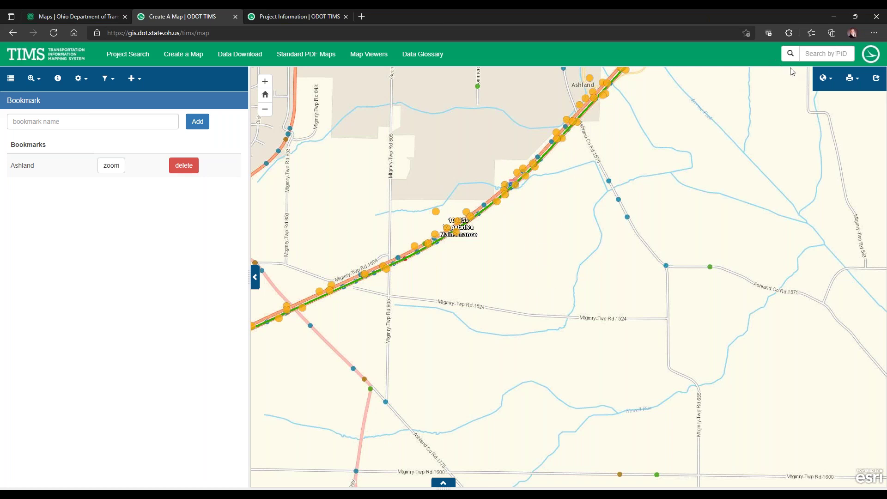
left_click(831, 80)
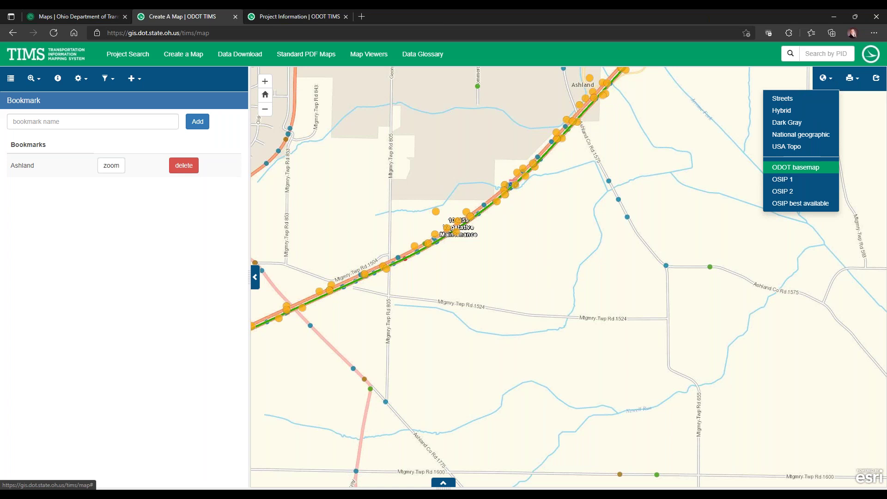
left_click(793, 206)
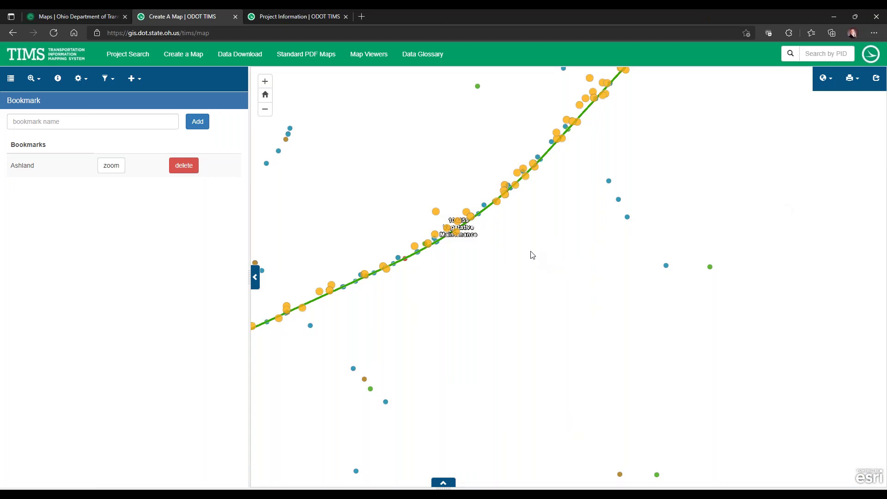
scroll(506, 257, "up", 1)
scroll(506, 257, "up", 1)
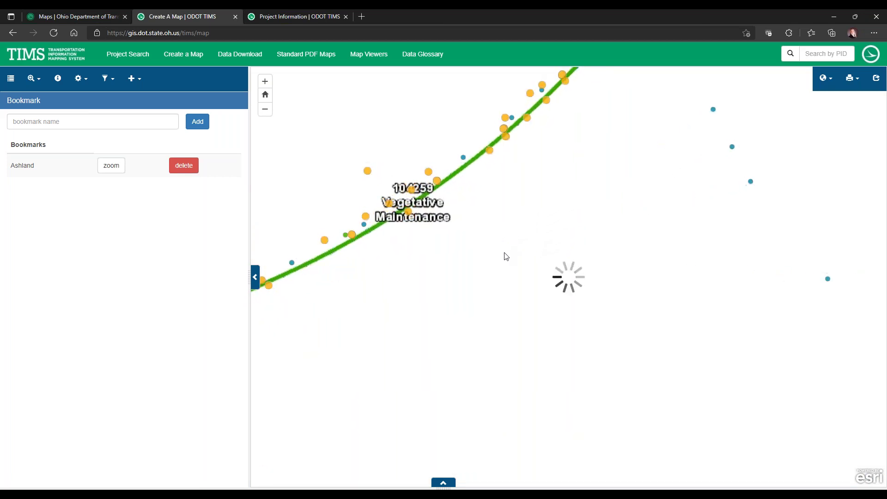
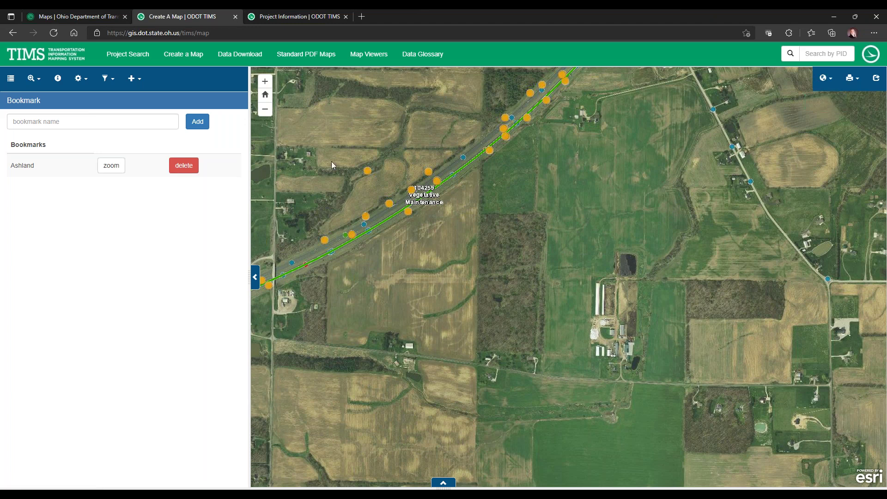
Return the map to its default statewide extent and switch the basemap to Streets
left_click(265, 96)
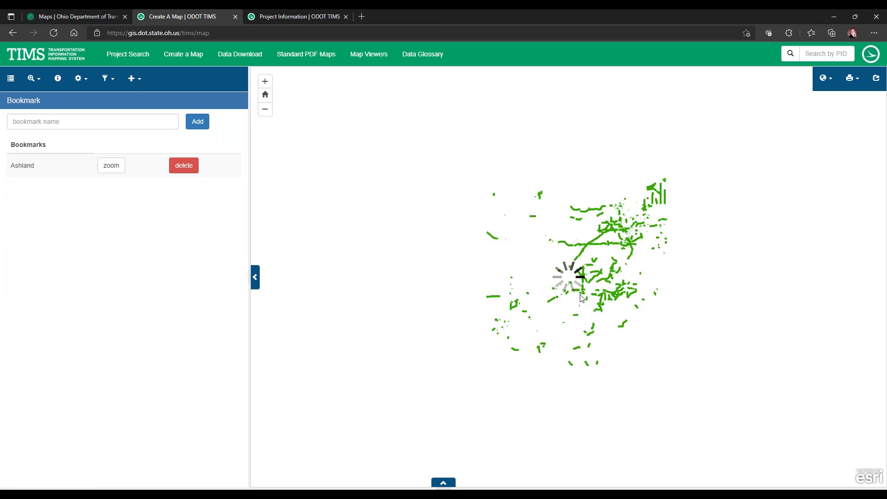
left_click(833, 81)
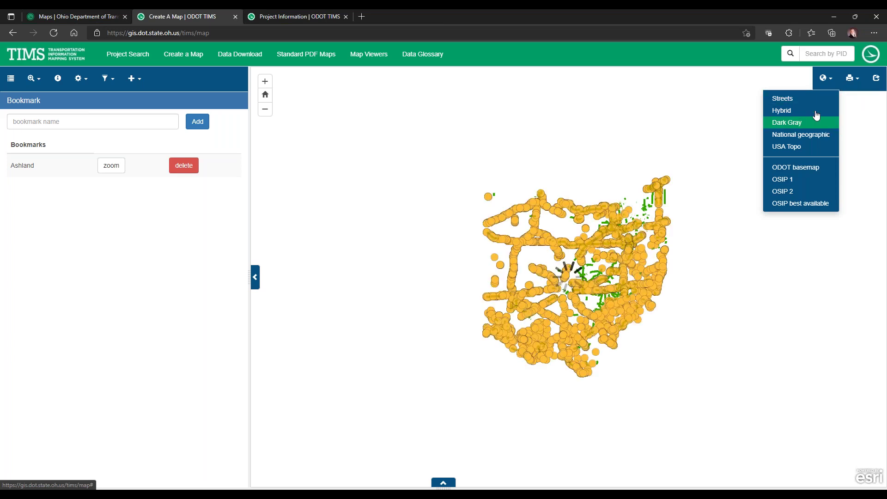
left_click(802, 98)
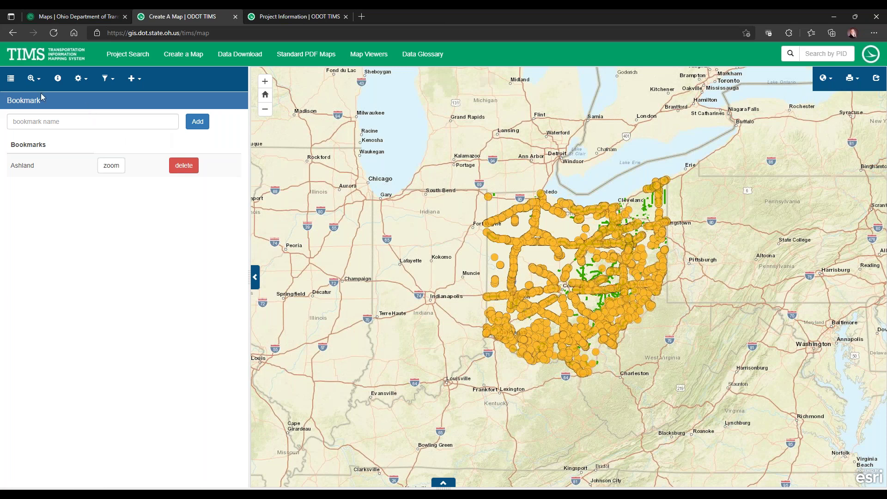
Turn off the underdrain outlet, linear Current Projects and 2018 Crash layers
left_click(10, 78)
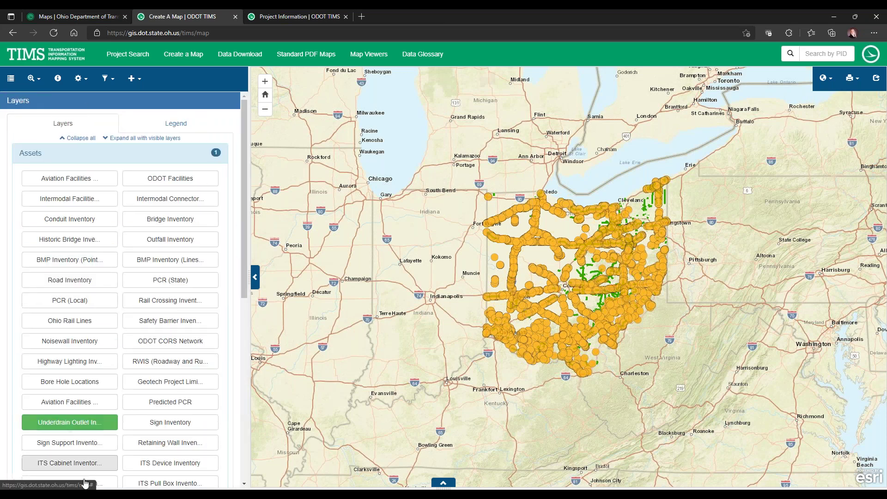
left_click(69, 422)
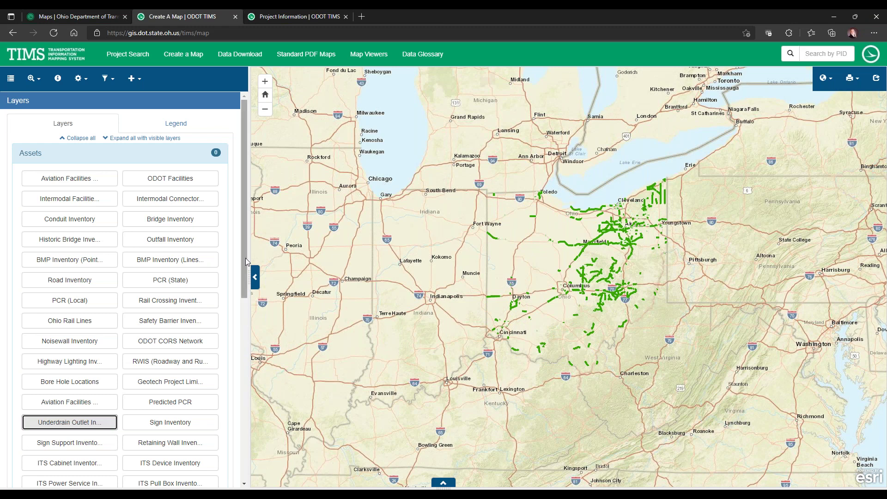
left_click_drag(245, 257, 235, 435)
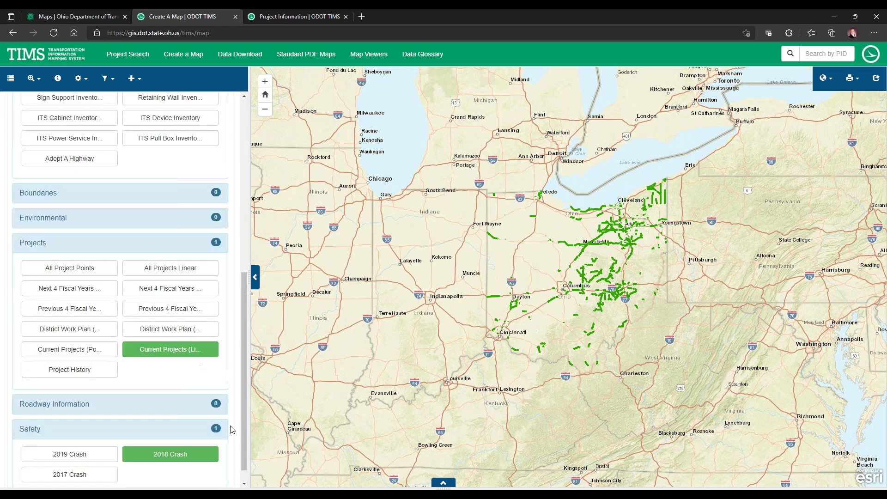
left_click(172, 349)
left_click(174, 456)
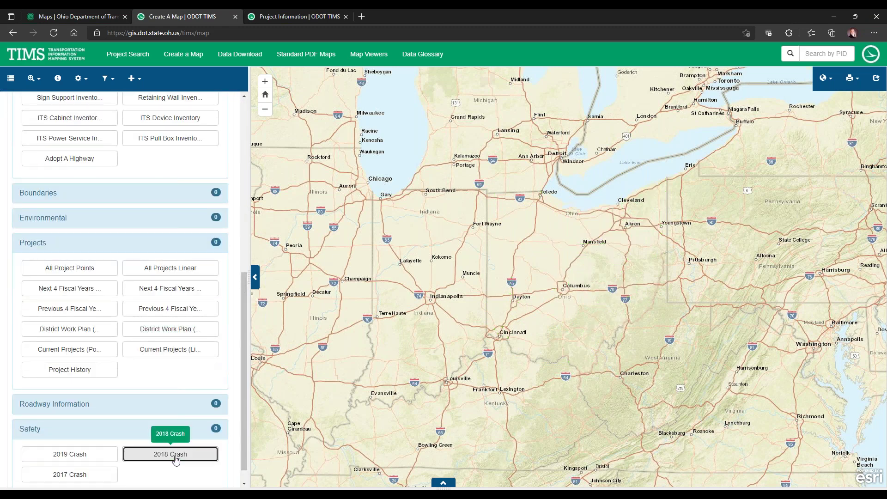
Turn the 2018 Crash layer back on and zoom in on the area south of Columbus
left_click(174, 457)
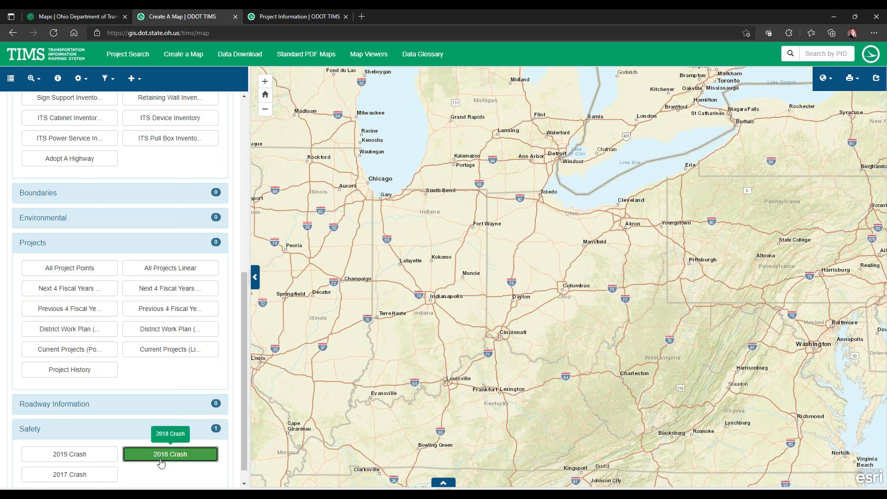
left_click(162, 462)
left_click(161, 462)
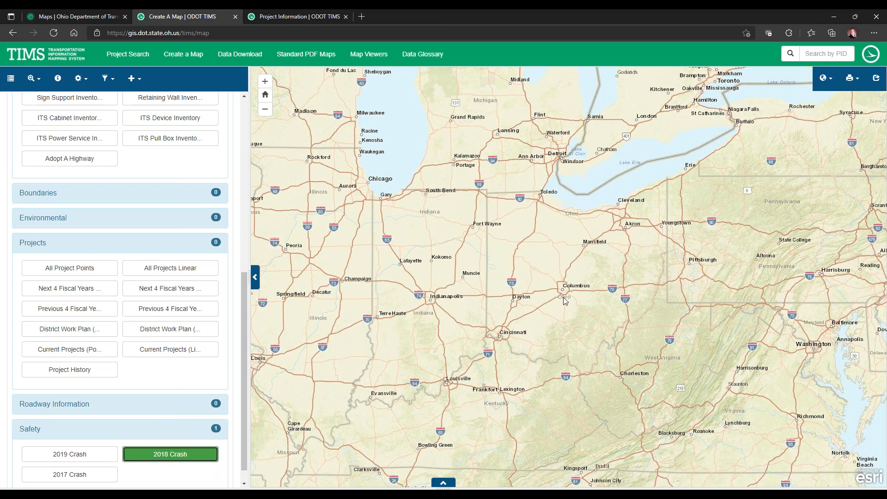
scroll(564, 298, "up", 8)
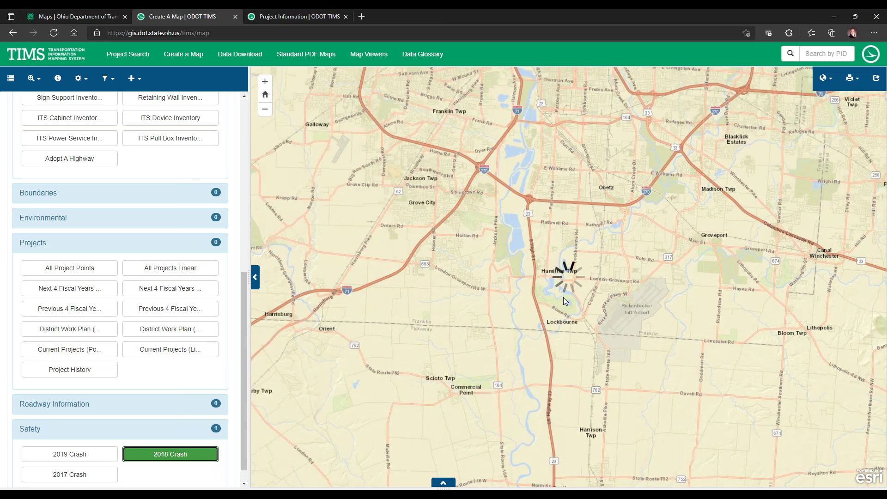
Turn off the 2018 Crash layer and open the tool for adding LRS events to the map
scroll(564, 298, "up", 1)
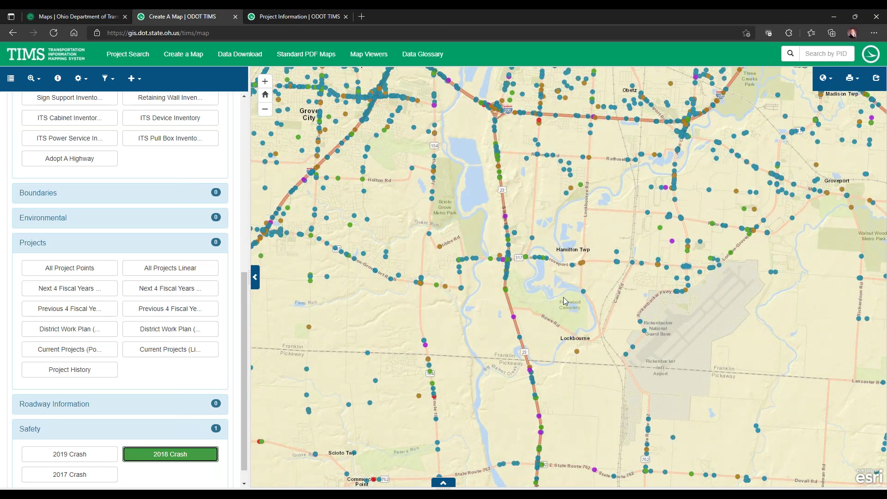
left_click(172, 455)
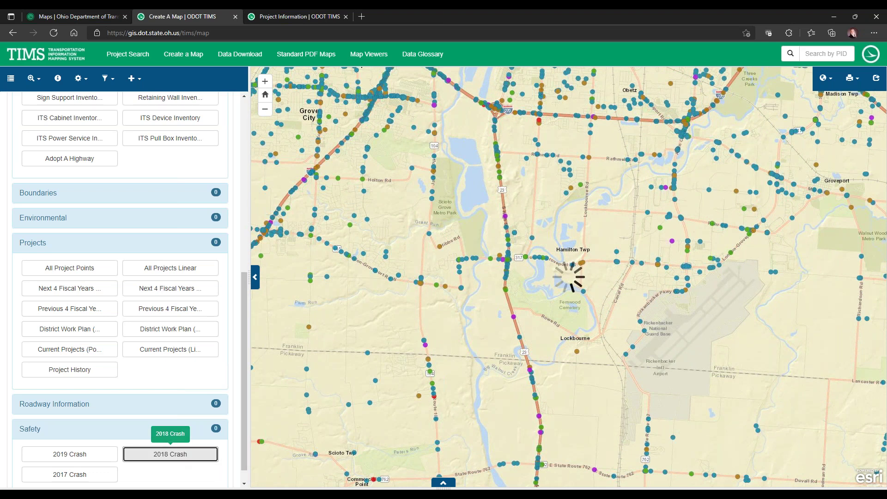
left_click(137, 80)
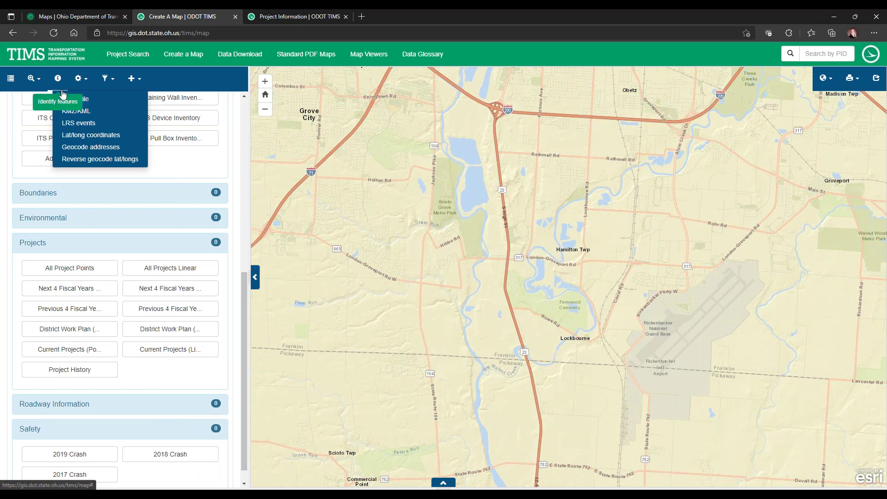
left_click(96, 123)
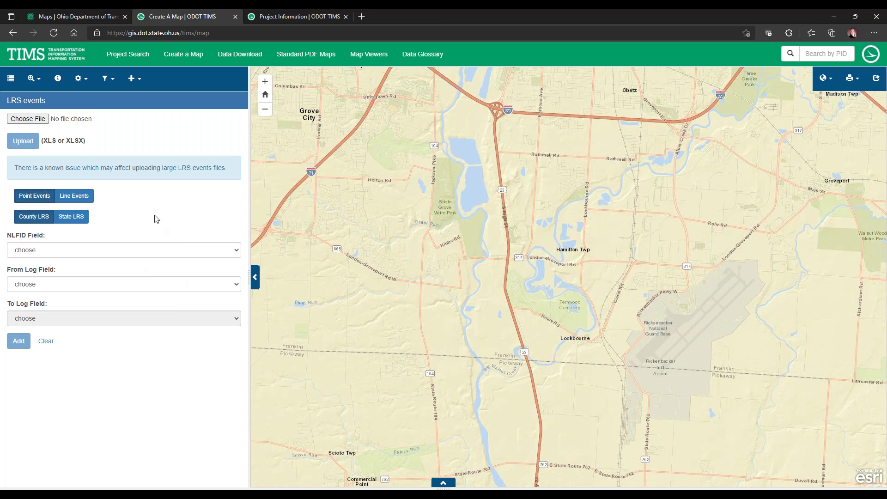
Upload LRSevents.xlsx from the TIMS Samples folder on the HOME (W:) drive as the LRS events file
left_click(27, 119)
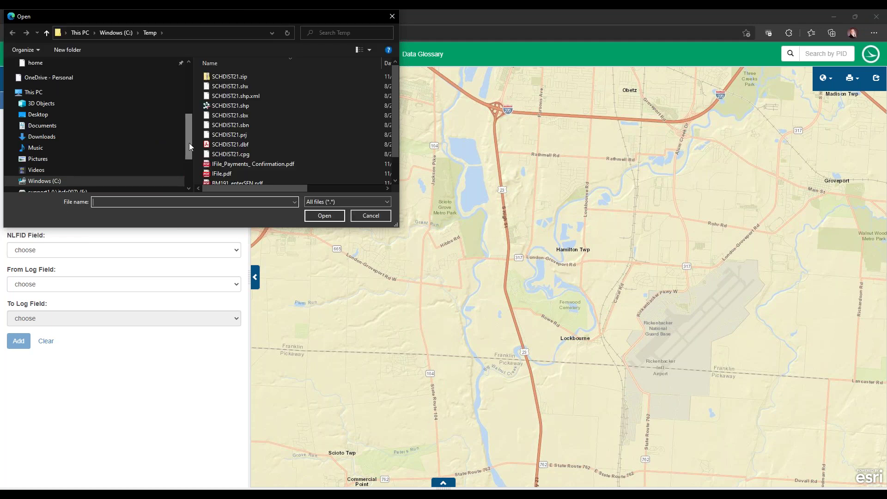
left_click_drag(190, 143, 187, 169)
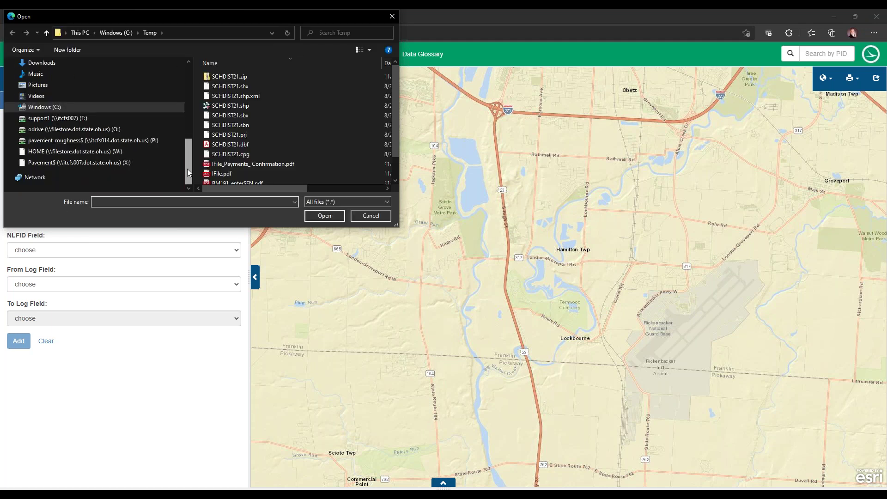
left_click(85, 152)
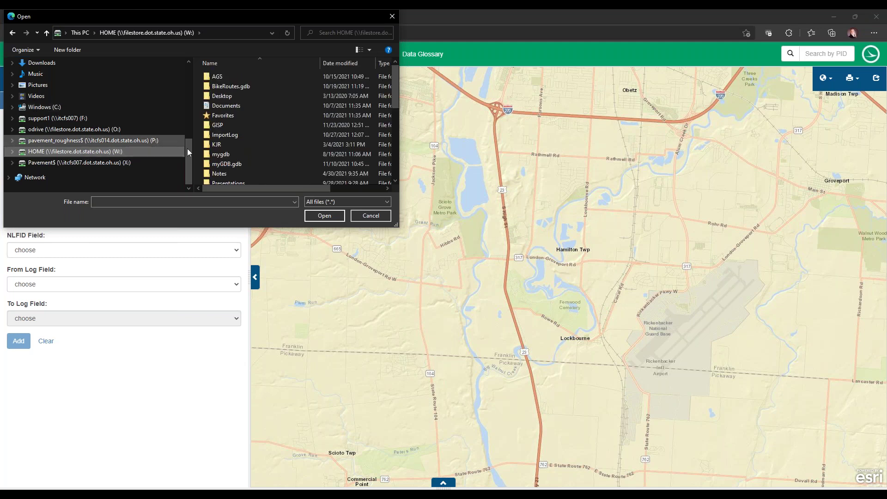
left_click_drag(395, 75, 400, 118)
double_click(215, 129)
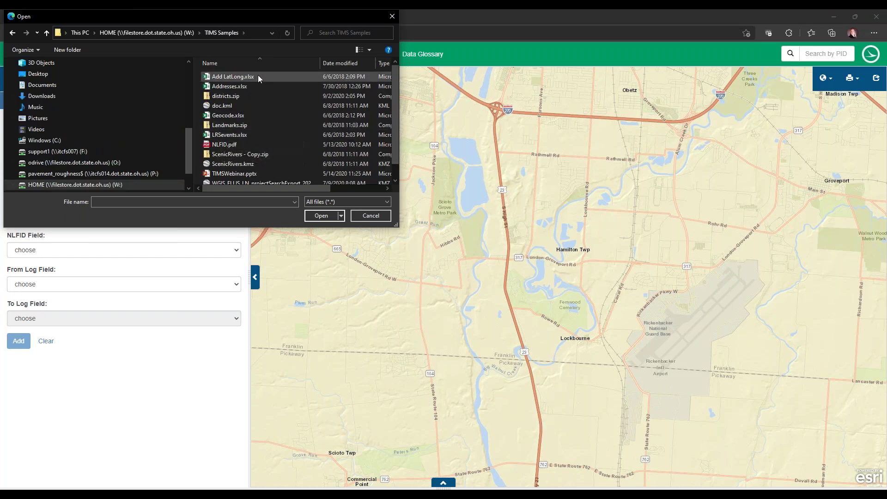
left_click(228, 134)
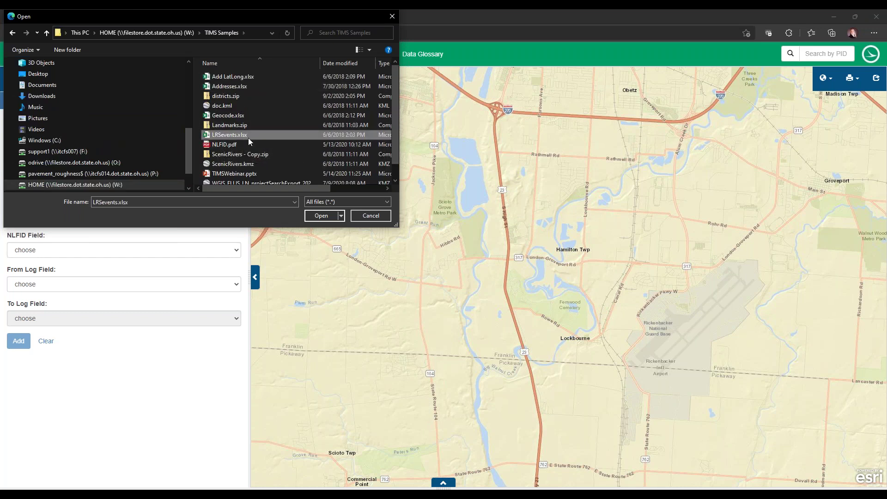
left_click(323, 220)
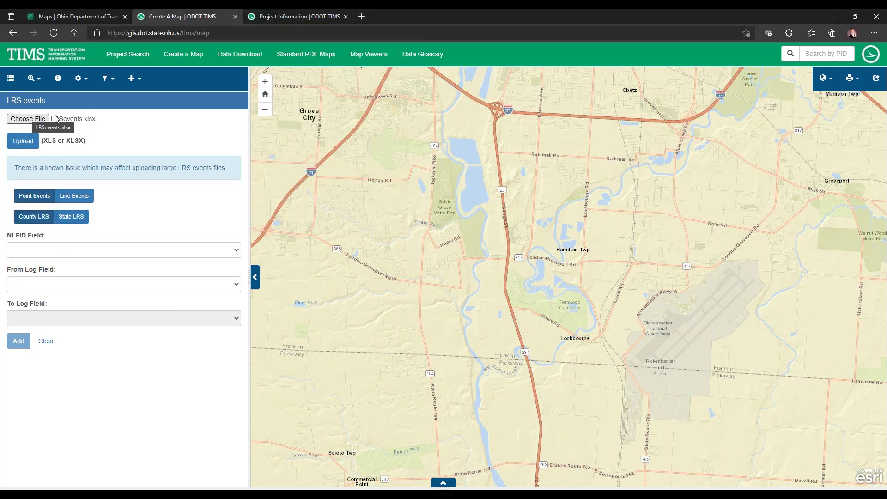
left_click(23, 141)
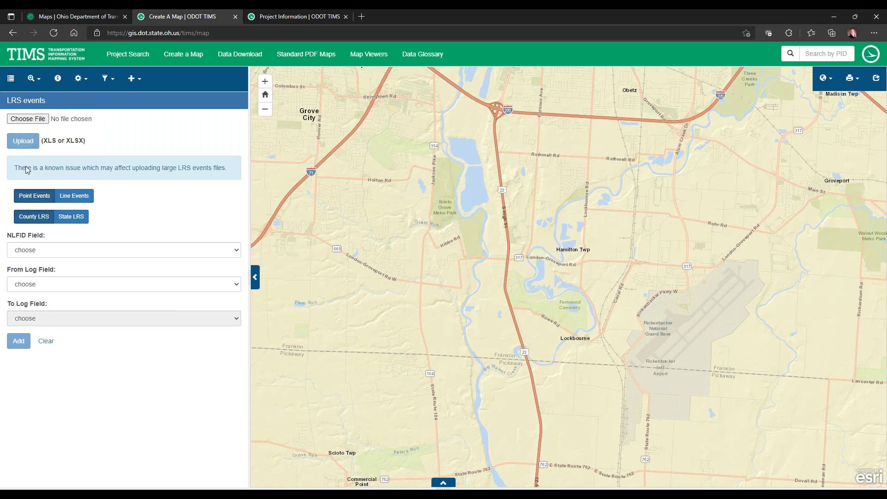
Set the NLFID field to NLF_ID and the From Log field to CTL_NBR for the LRS events
left_click(81, 252)
scroll(81, 231, "down", 1)
left_click(26, 16)
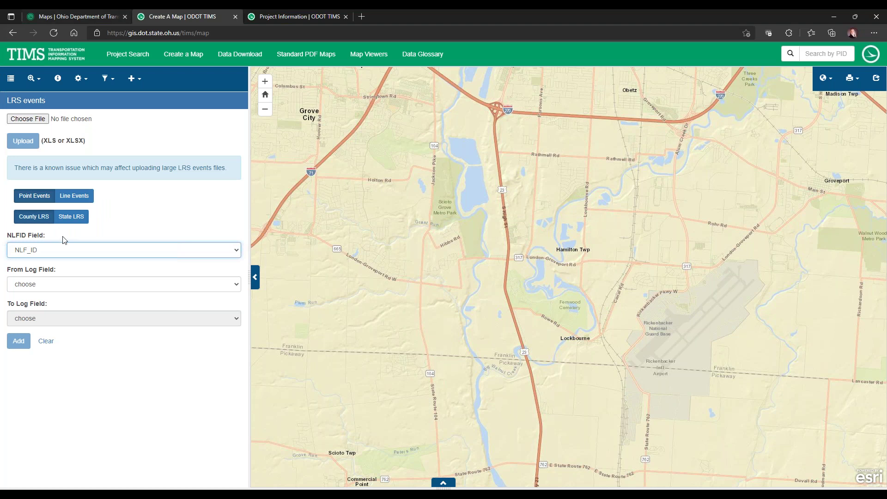
left_click(86, 284)
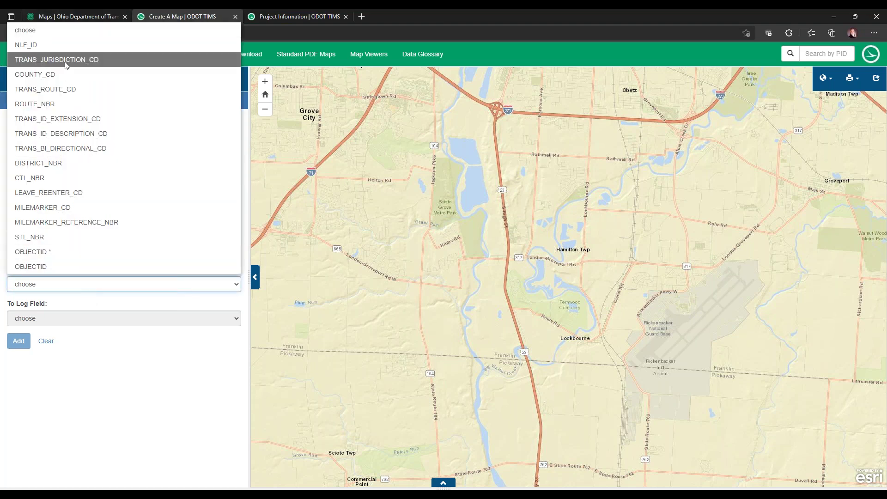
left_click(63, 179)
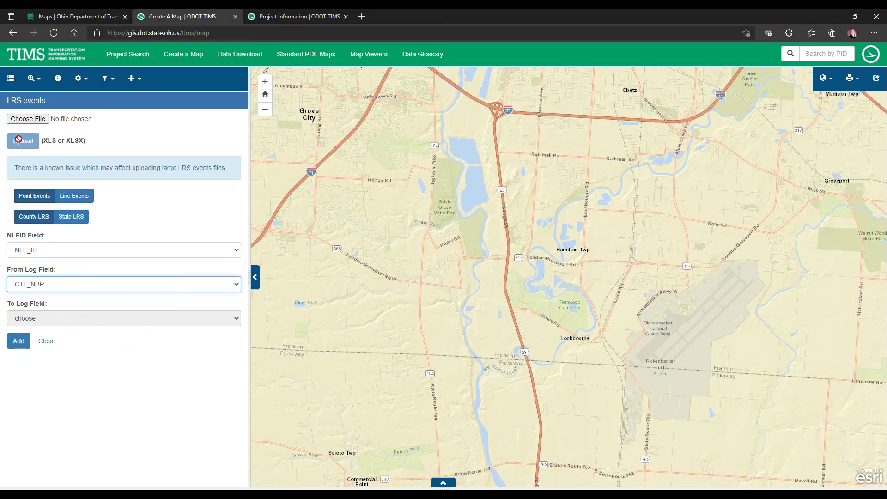
Switch the LRS events to line events and view the available To Log field choices
left_click(82, 197)
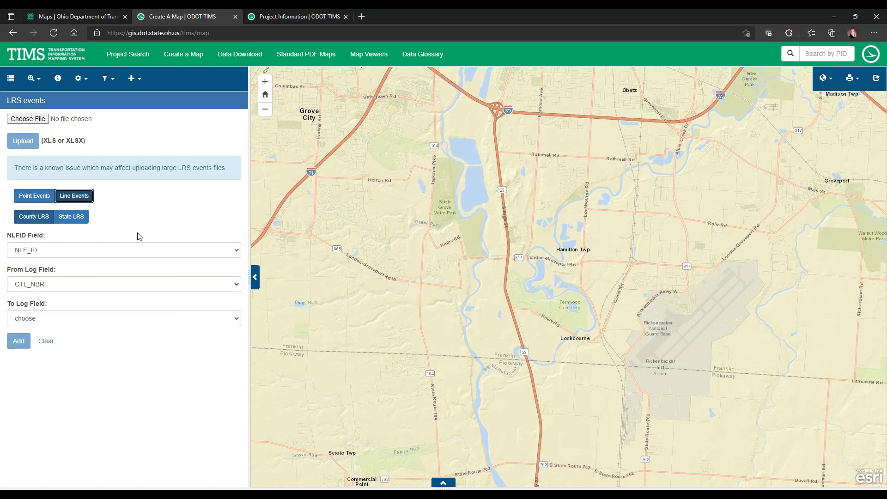
left_click(109, 323)
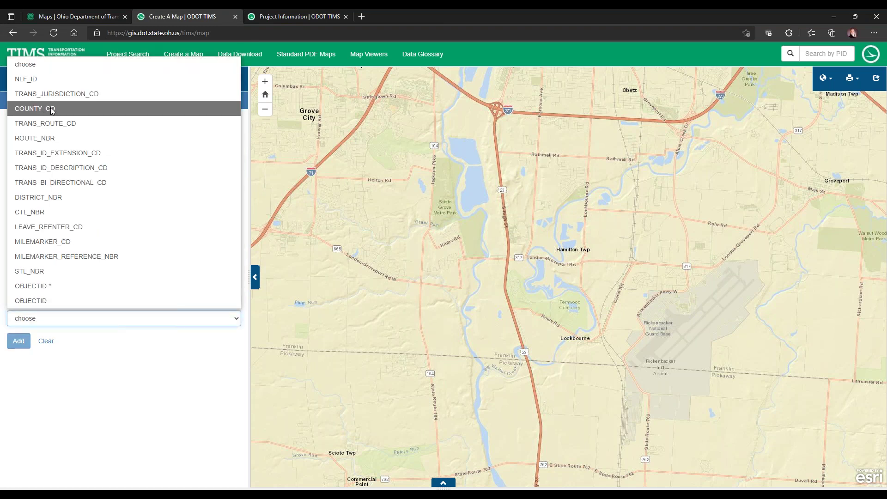
left_click(96, 435)
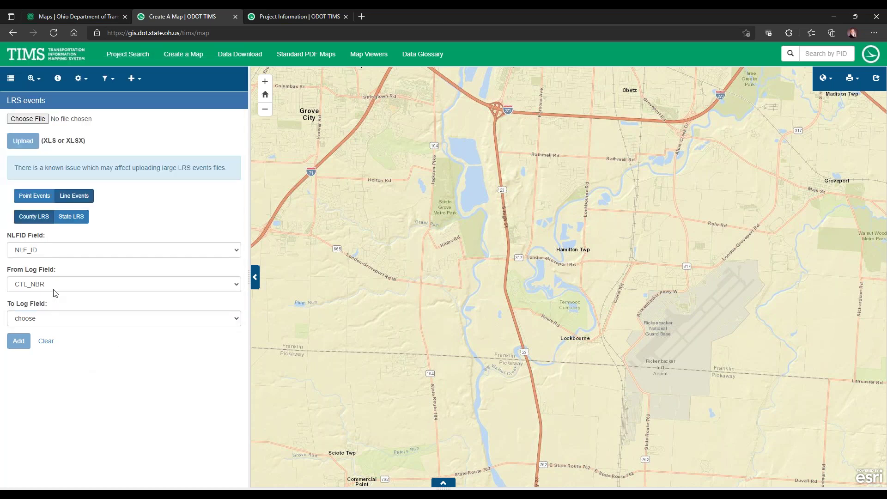
Add the uploaded LRS records as point events and open the results table below the map
left_click(36, 195)
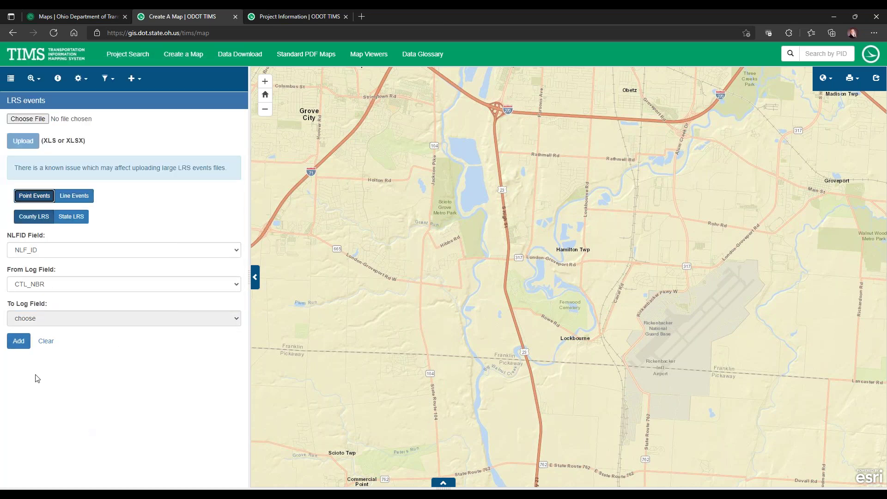
left_click(18, 342)
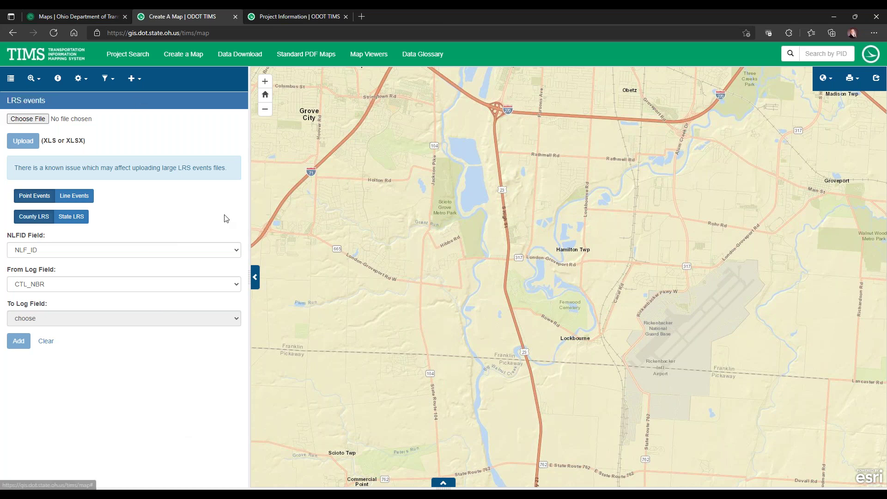
left_click(452, 485)
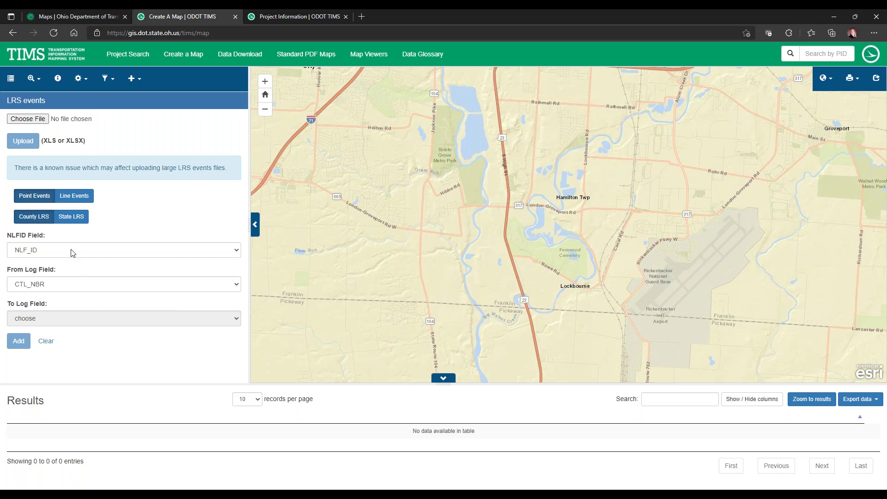
Upload LRSevents.xlsx from the TIMS Samples folder again, with point events selected
left_click(30, 195)
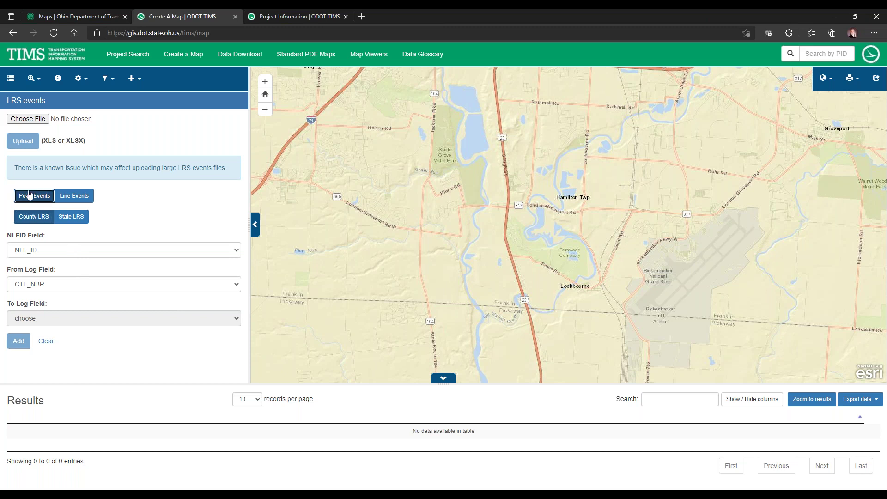
left_click(29, 120)
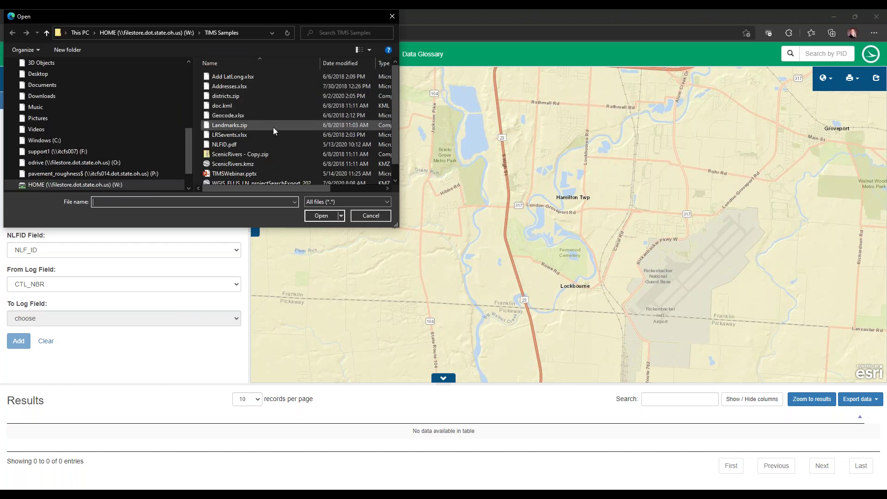
left_click(222, 135)
left_click(324, 215)
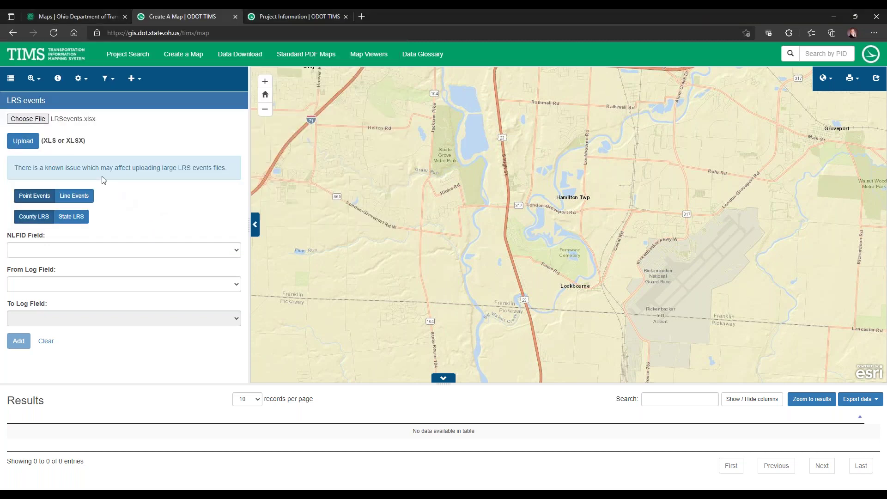
left_click(24, 144)
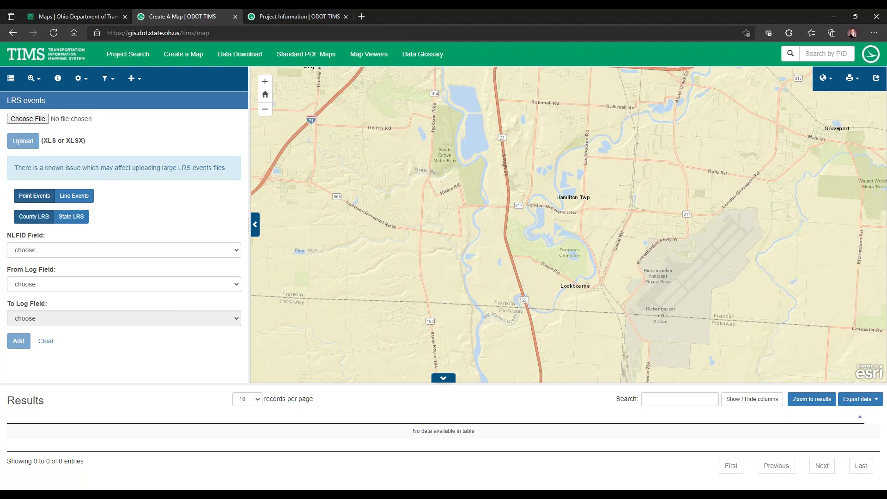
Map the NLFID field to NLF_ID and the From Log field to CTL_NBR, and add the point events
left_click(83, 251)
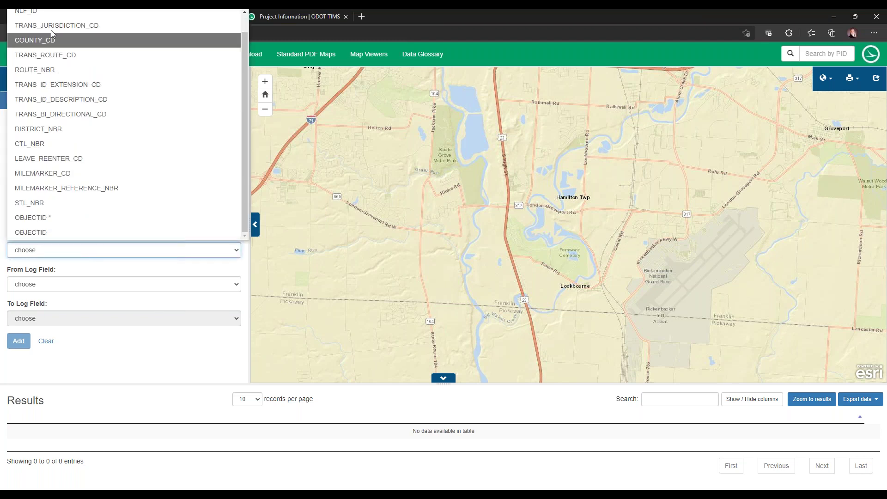
left_click(41, 18)
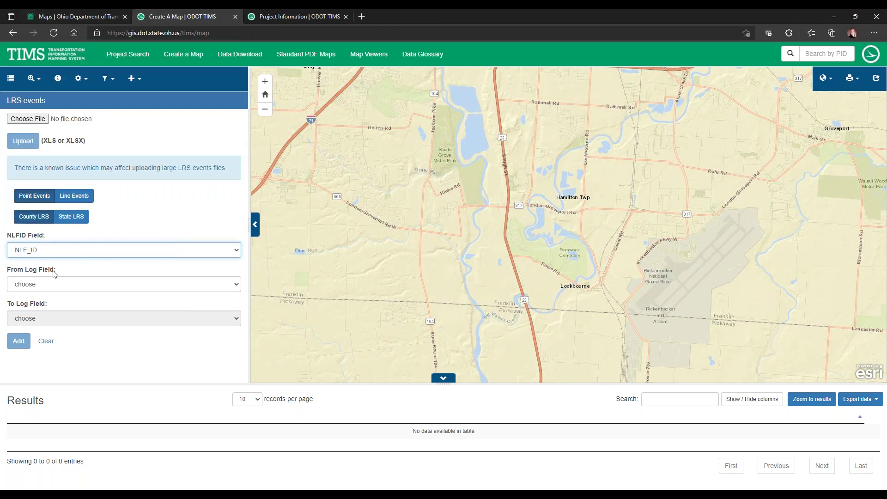
left_click(66, 283)
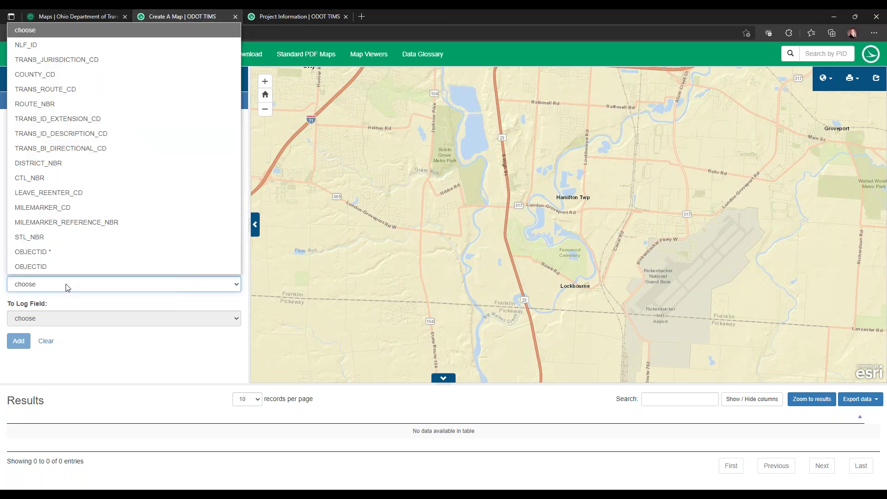
left_click(28, 178)
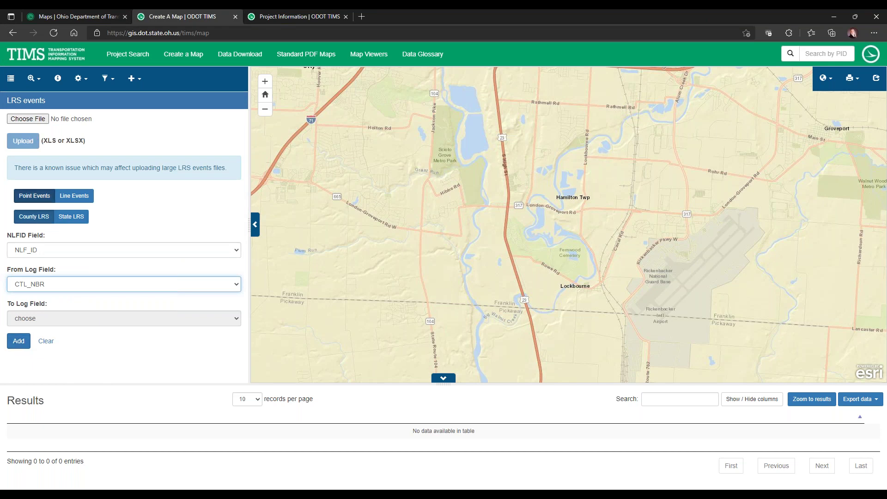
left_click(19, 342)
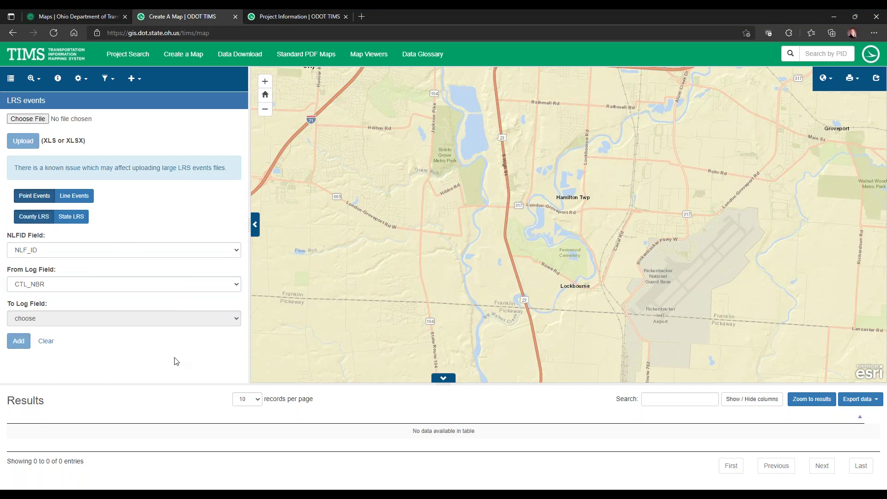
Upload Addresses.xlsx from the TIMS Samples folder for geocoding addresses
left_click(106, 79)
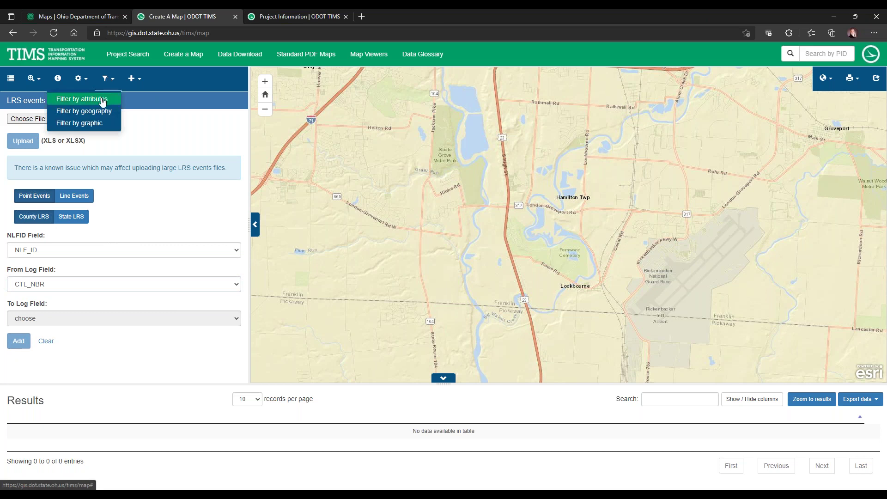
left_click(134, 80)
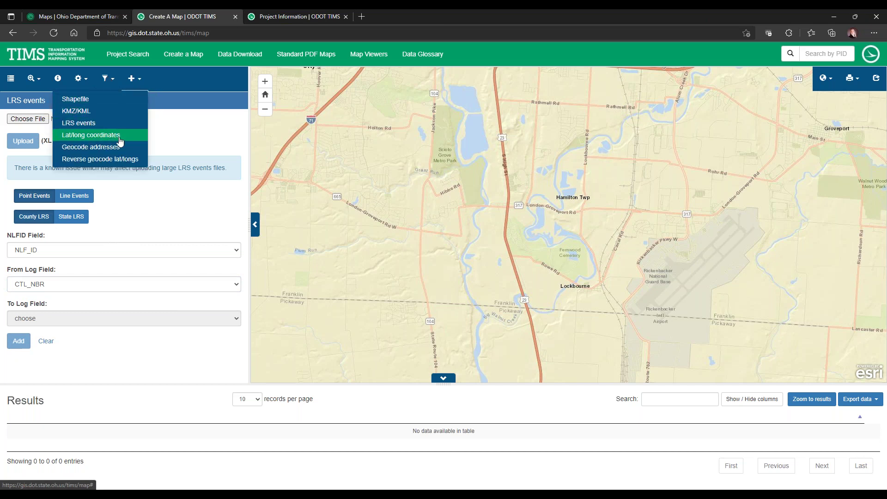
left_click(33, 119)
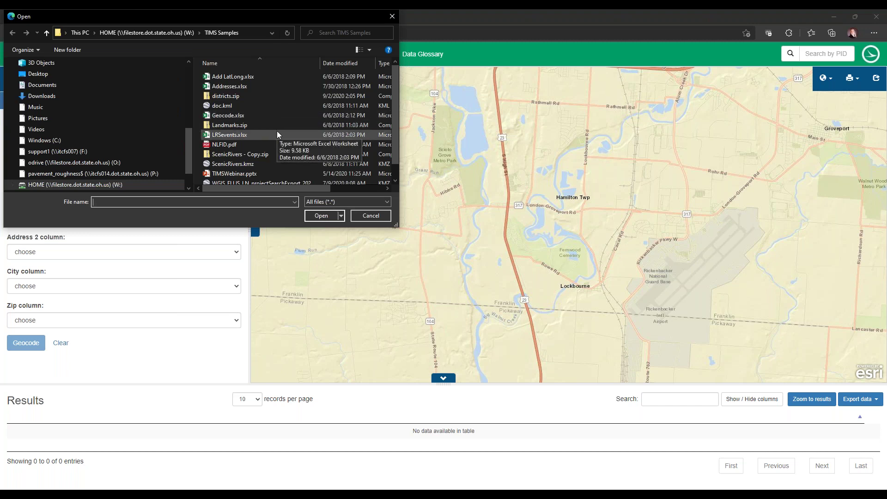
left_click(275, 114)
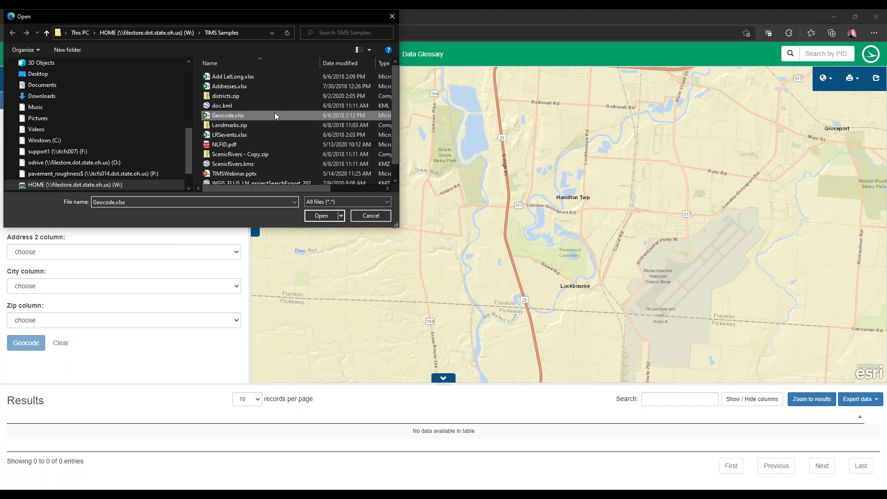
left_click(221, 87)
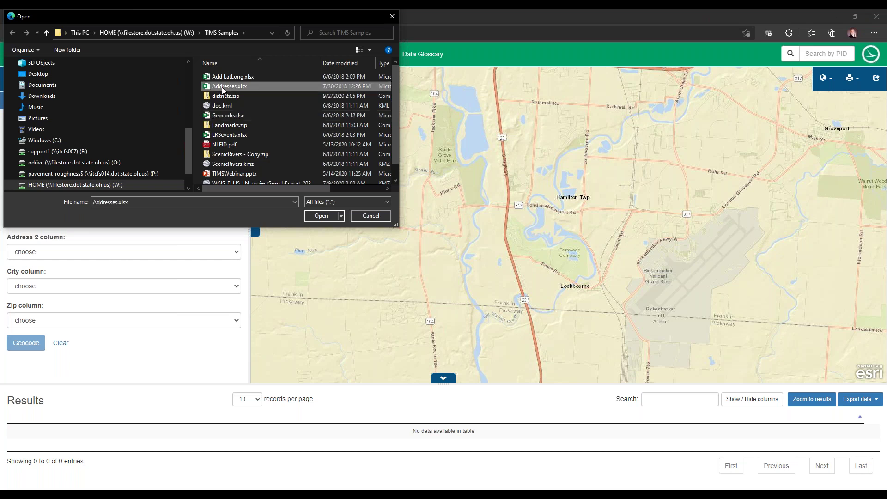
left_click(321, 215)
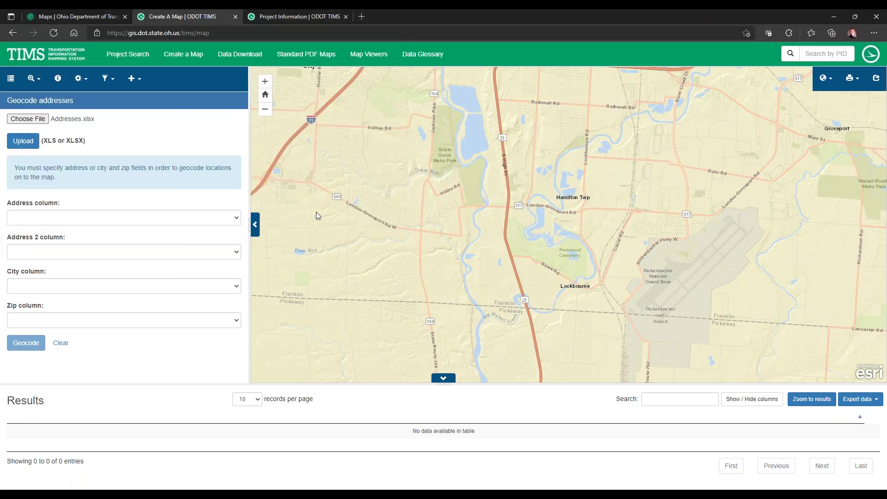
left_click(19, 145)
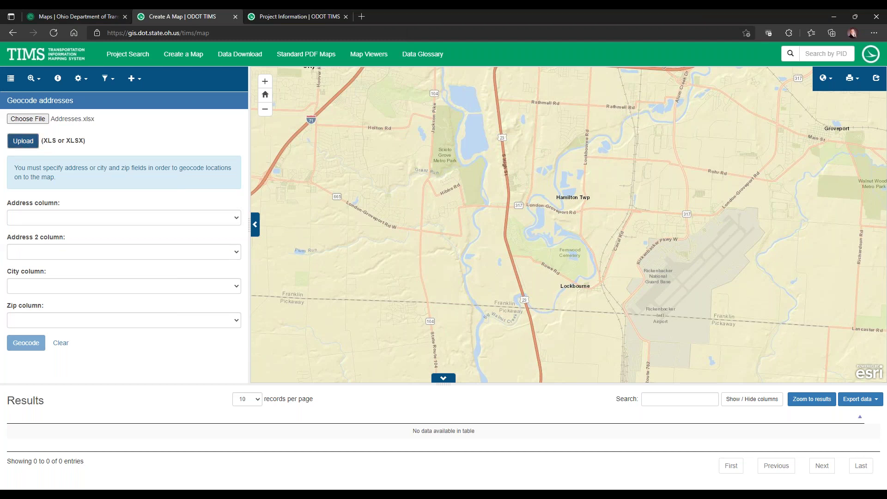
Map the address column to ADDRESS, city to CITY_NAME and zip to ZIP_CODE, leaving Address 2 unset, and geocode the addresses
left_click(54, 219)
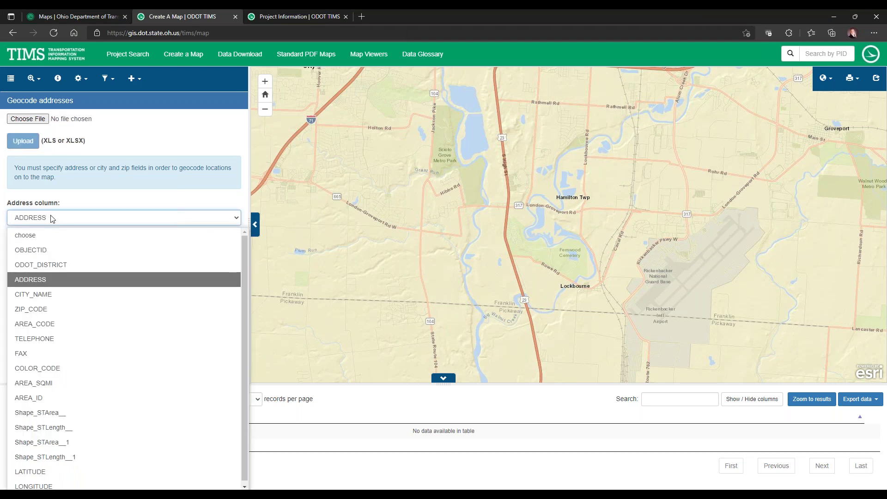
left_click(50, 283)
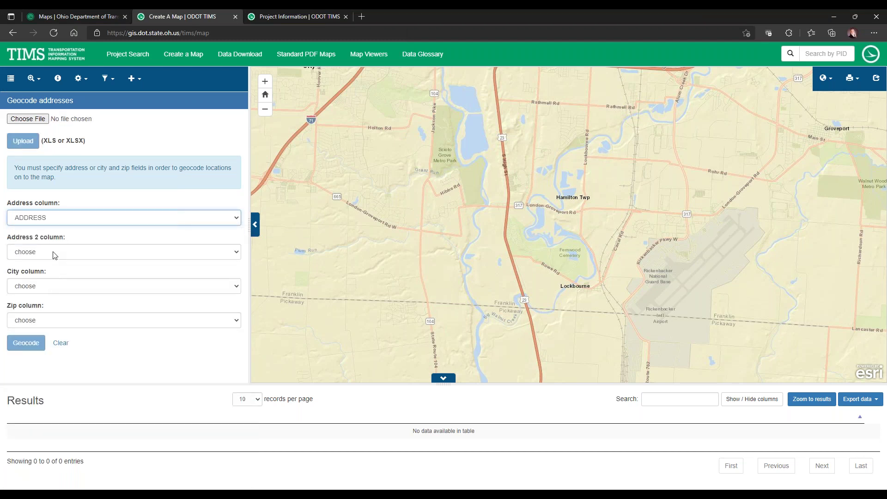
left_click(55, 253)
left_click(57, 273)
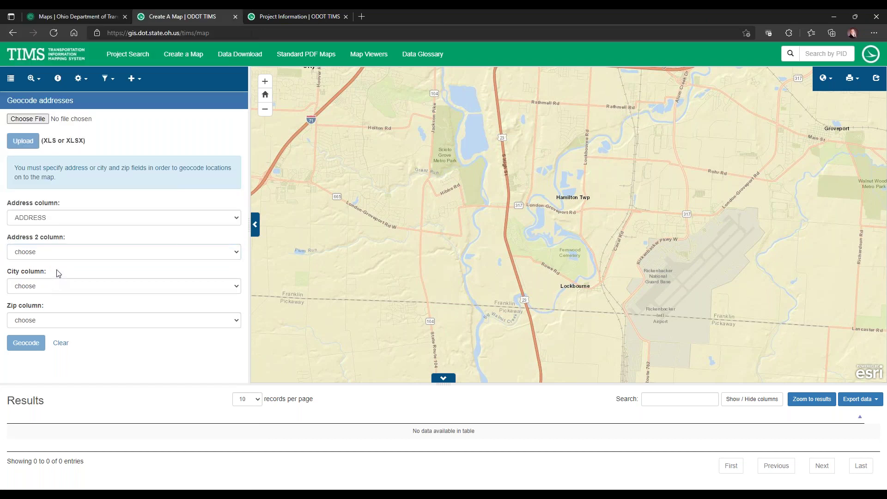
left_click(55, 286)
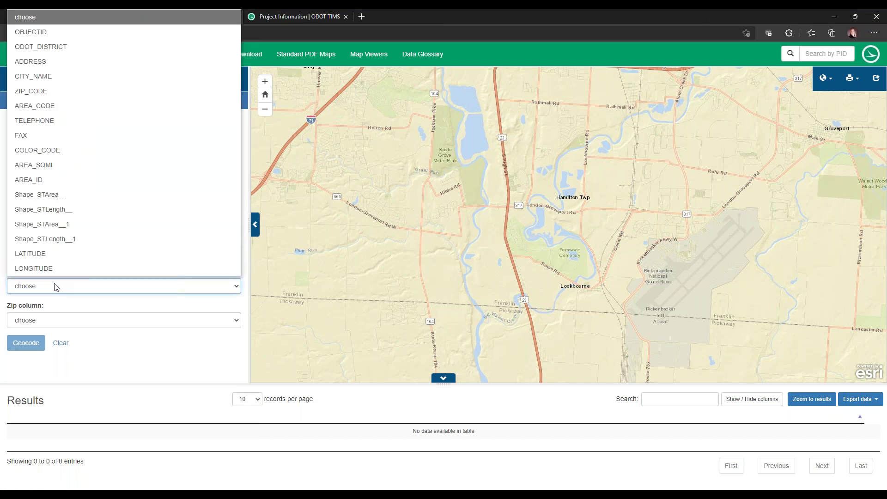
left_click(37, 76)
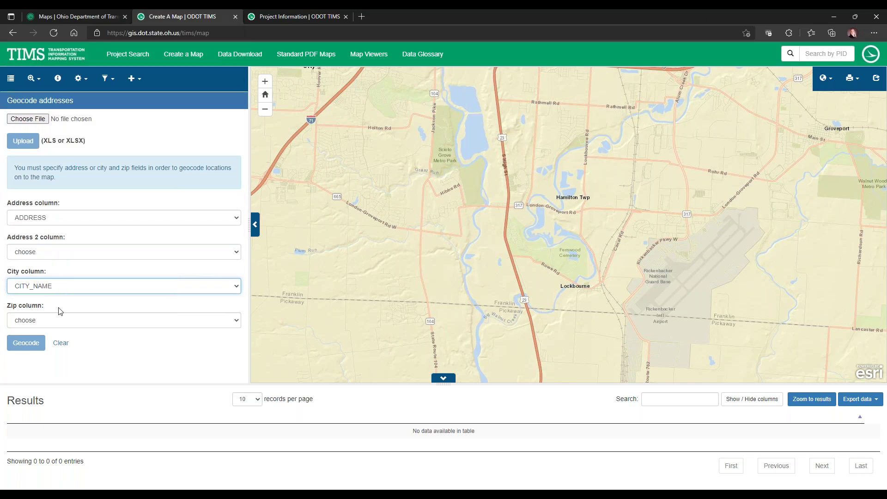
left_click(59, 321)
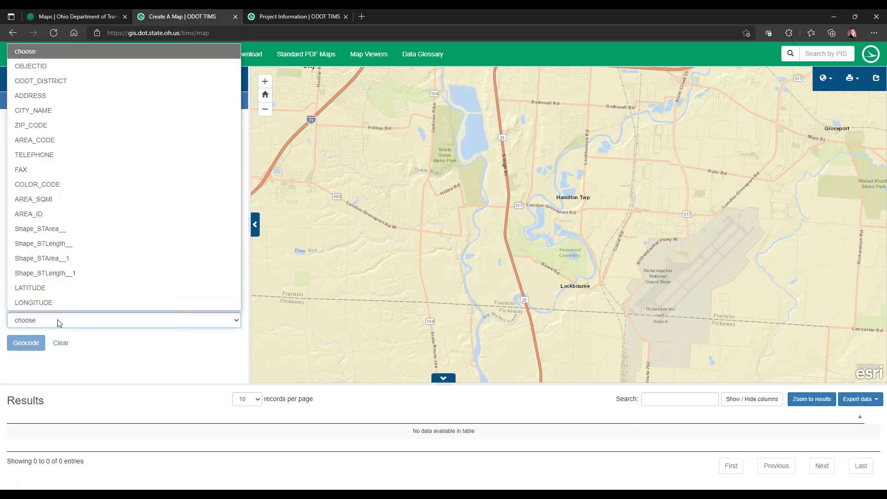
left_click(52, 124)
left_click(26, 343)
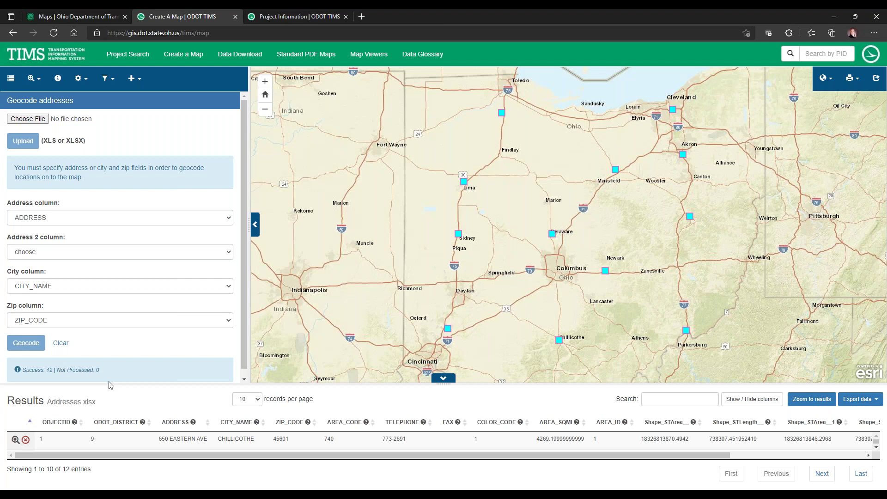
Enlarge the results table to review the geocoded address records, and collapse it to show the full map
left_click_drag(335, 384, 332, 303)
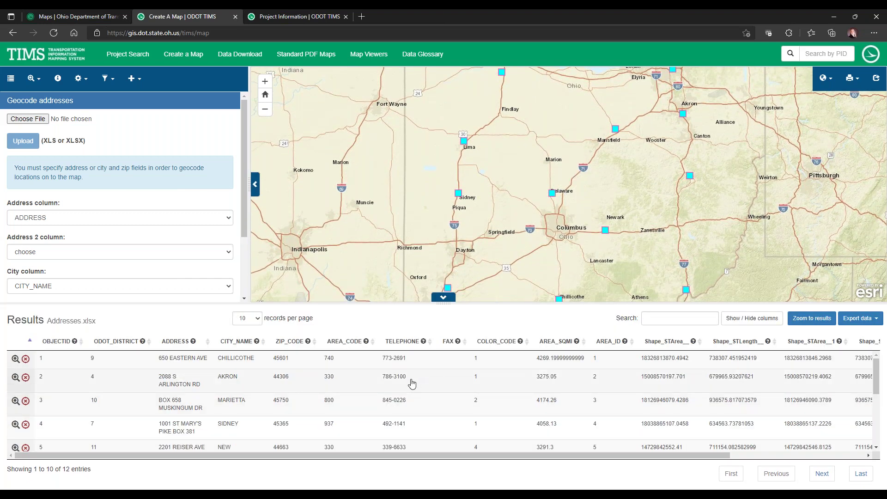
scroll(411, 387, "down", 4)
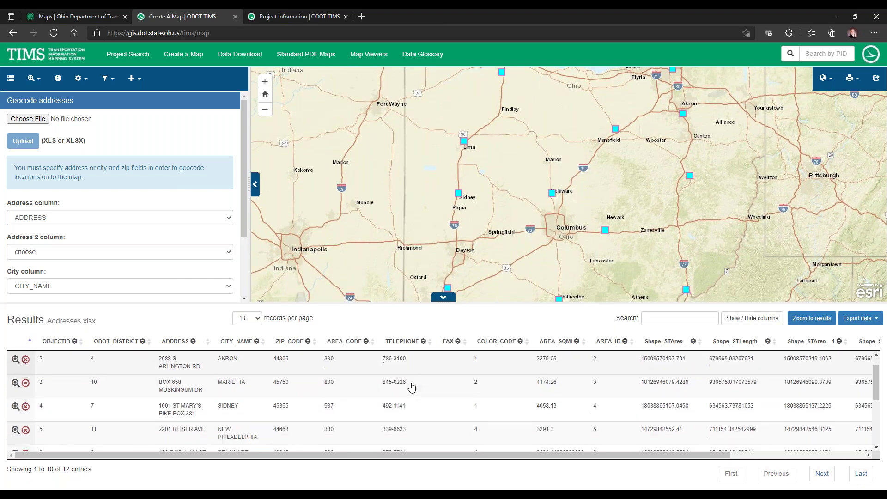
scroll(411, 387, "down", 3)
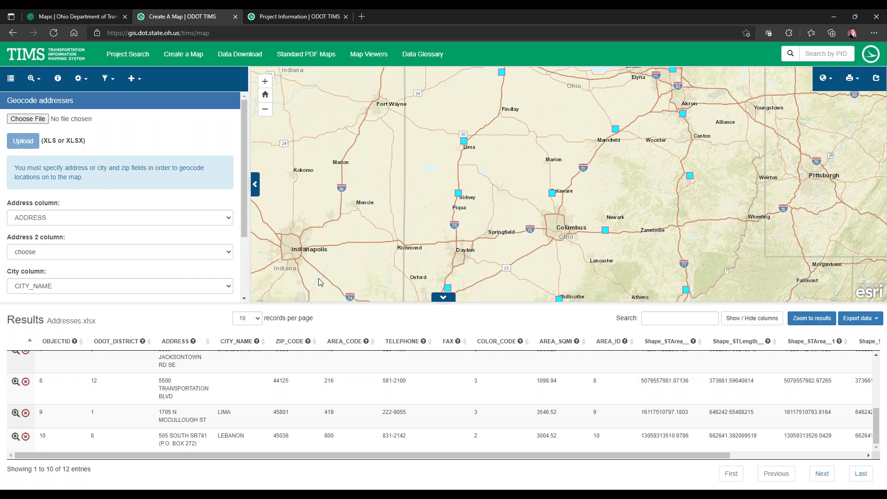
left_click(683, 320)
left_click(446, 298)
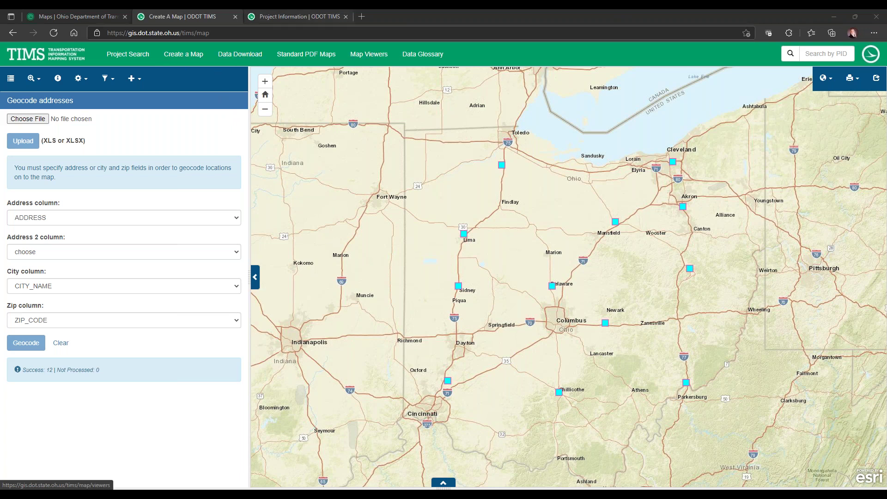
Open the Data Download page, expand the Assets datasets and view the available export formats
left_click(239, 57)
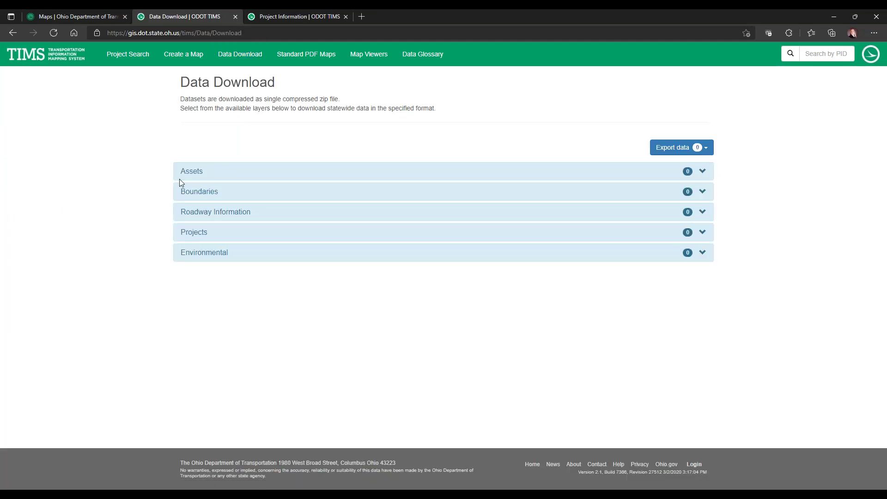
left_click(193, 172)
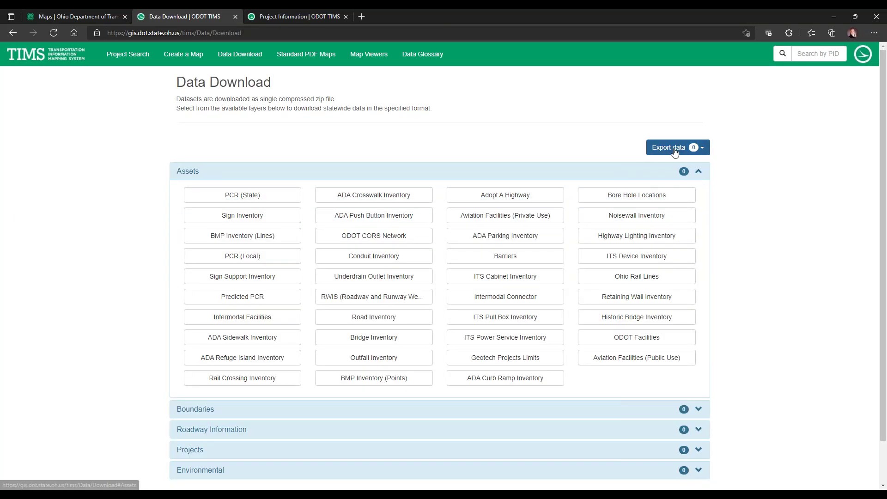
left_click(672, 148)
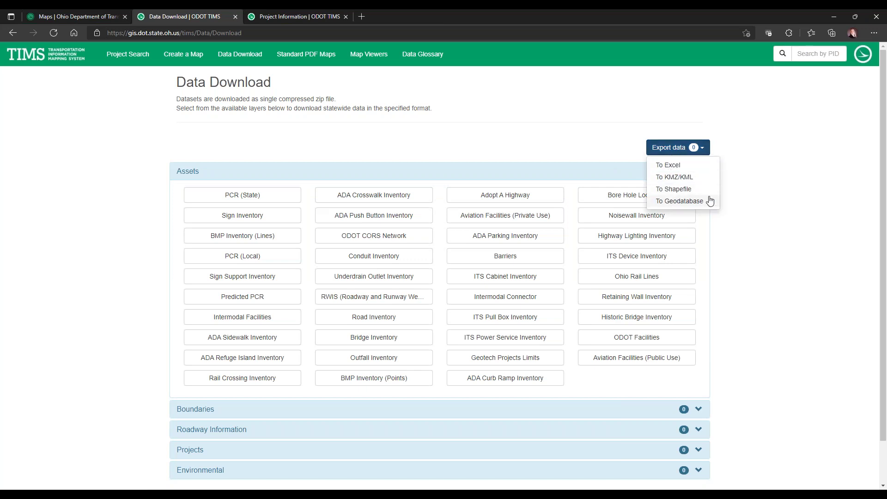
left_click(774, 188)
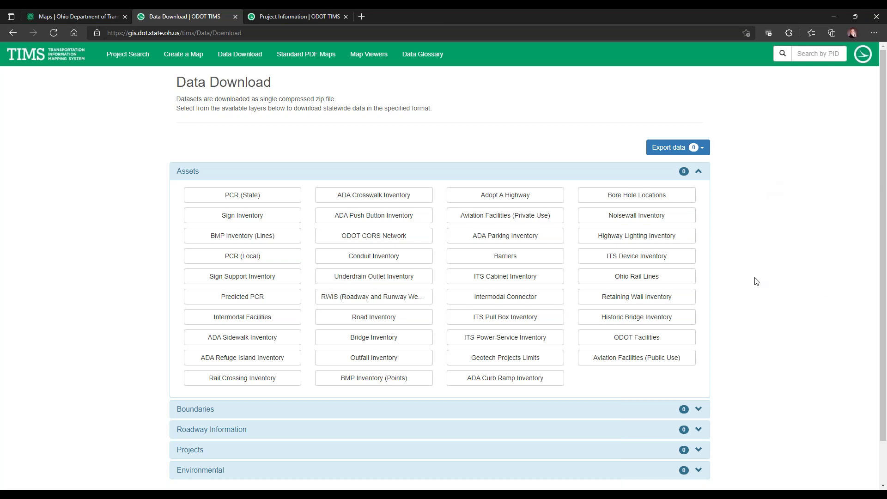
Select the Bridge Inventory and Road Inventory datasets to view their export formats, and deselect both
left_click(400, 339)
left_click(415, 319)
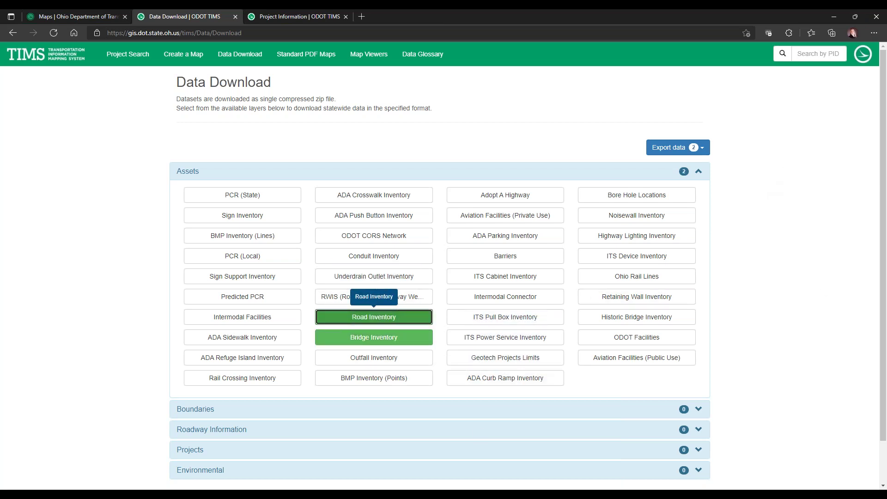
left_click(678, 152)
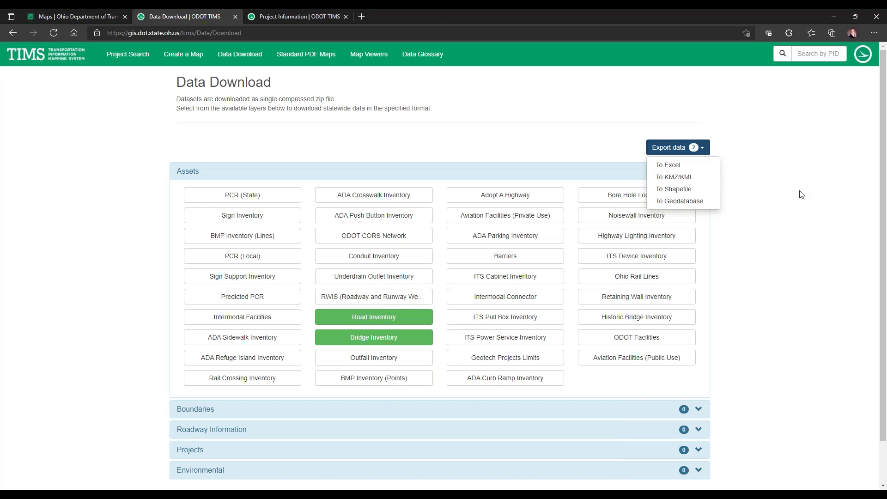
left_click(804, 190)
left_click(381, 324)
left_click(375, 338)
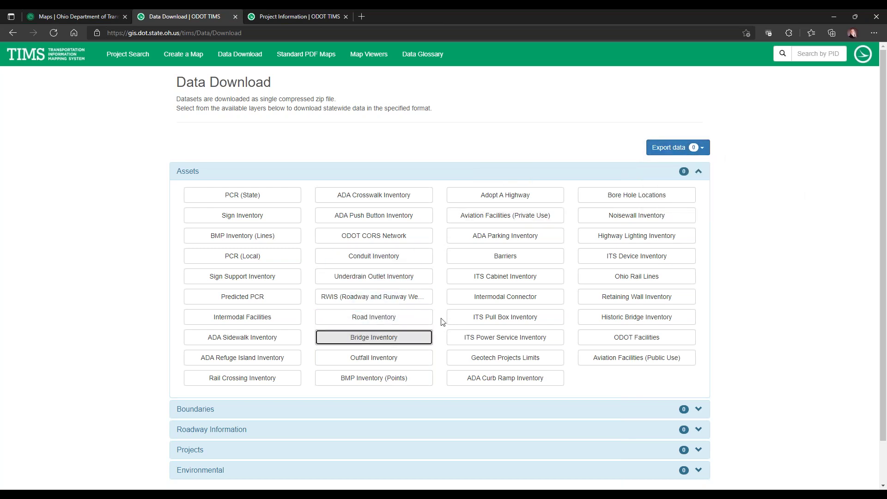
Open the Data Glossary and limit the search to the Bridge Inventory dataset
left_click(422, 57)
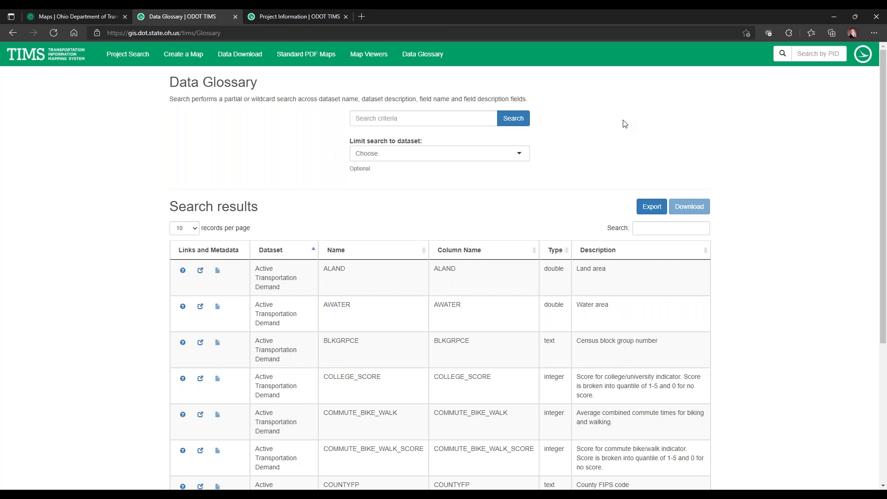
left_click(418, 153)
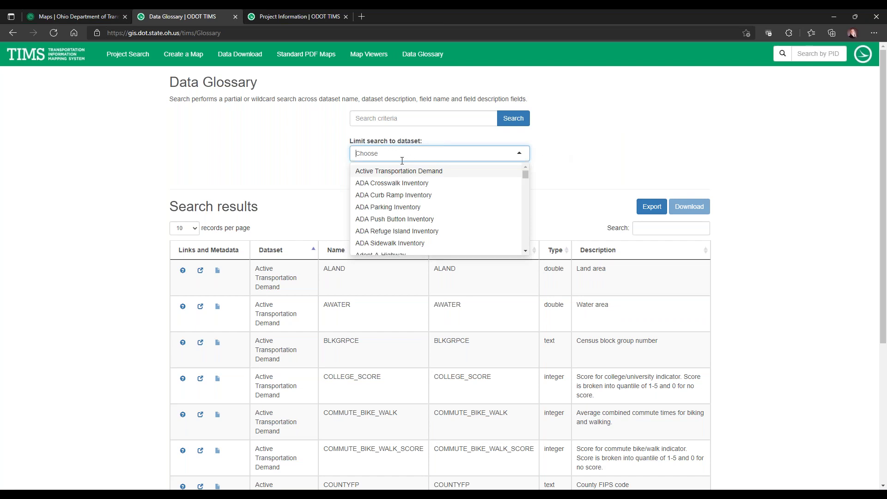
type("bridg")
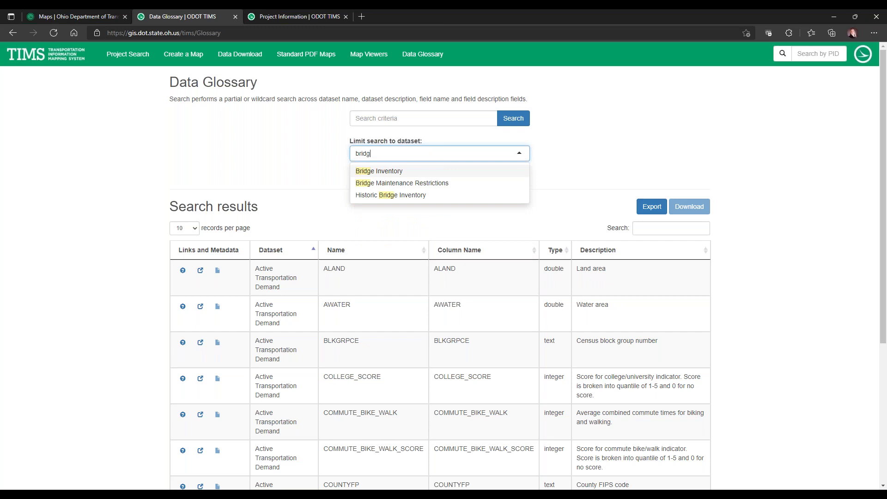
left_click(373, 171)
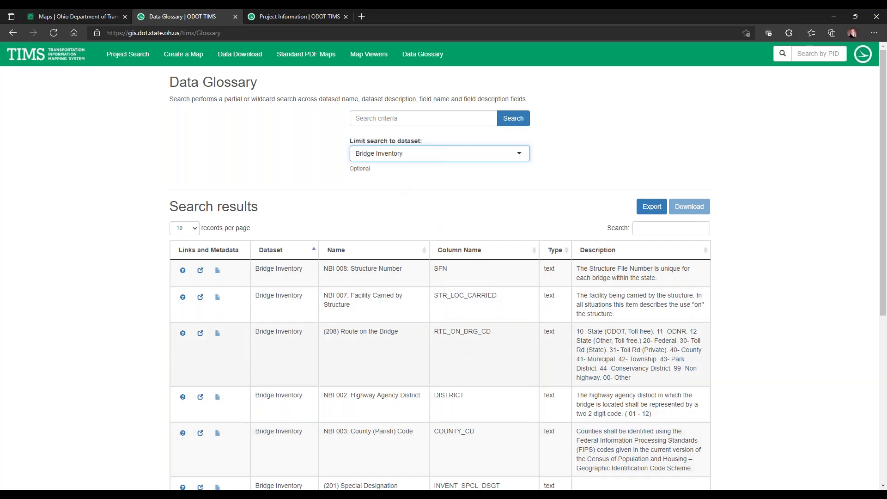
Examine the names, column names and descriptions of the Bridge Inventory fields, including Structure Number and Route on the Bridge
left_click_drag(327, 268, 423, 270)
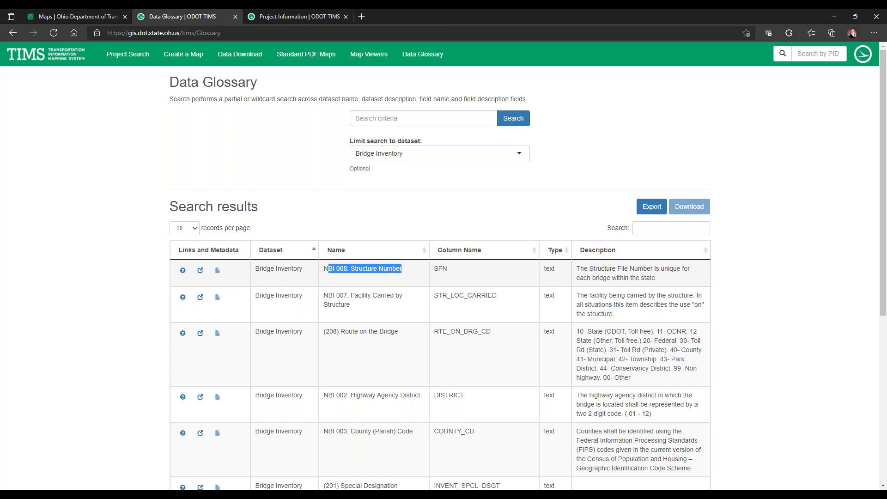
left_click(454, 272)
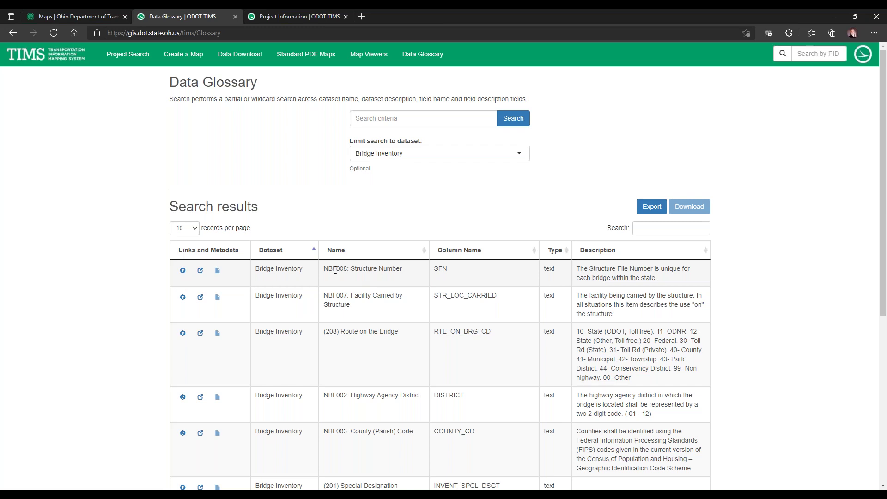
left_click_drag(354, 268, 402, 269)
left_click(461, 273)
left_click_drag(576, 269, 676, 279)
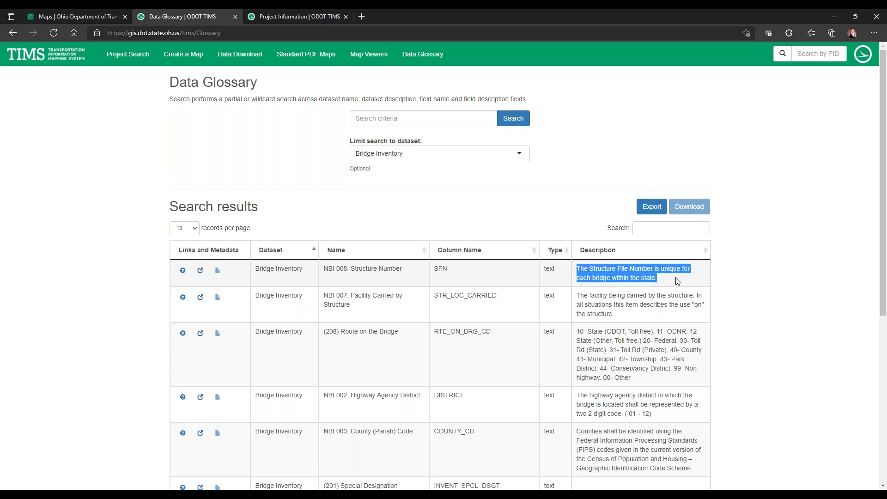
left_click(635, 342)
left_click_drag(576, 331, 657, 379)
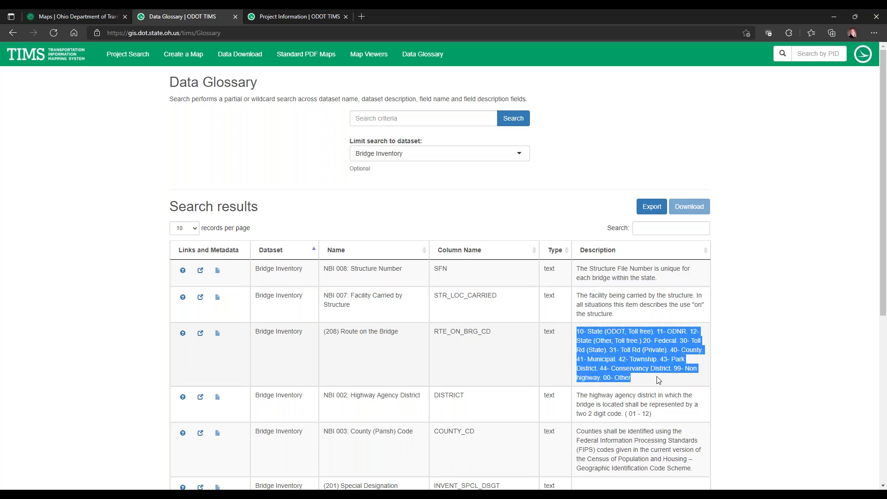
scroll(658, 379, "down", 2)
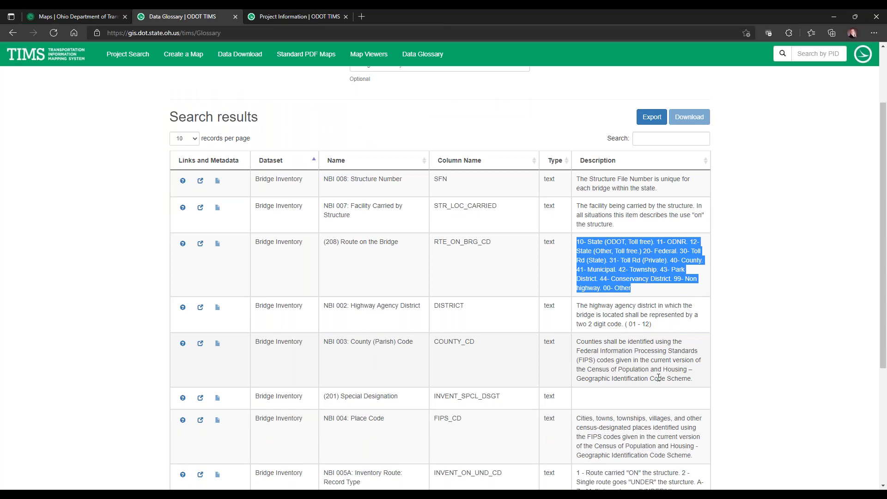
left_click(643, 287)
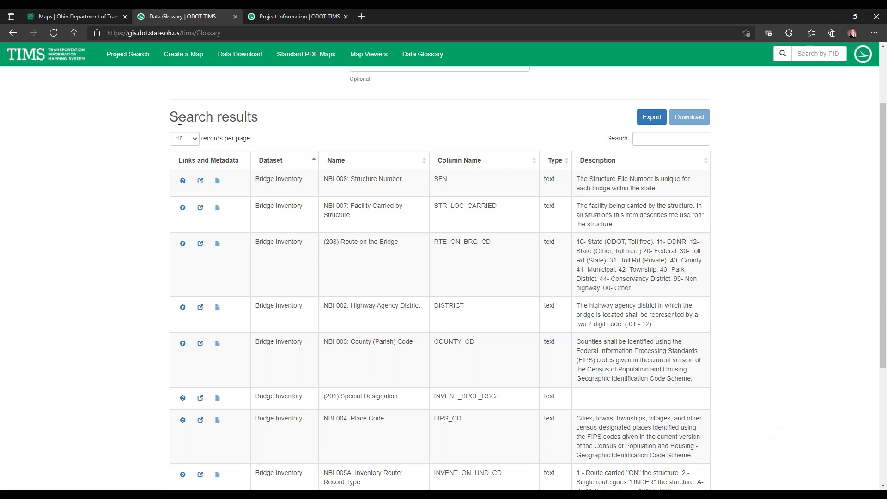
View the metadata for the Bridge Inventory entries, open the Route on the Bridge field's linked web page, and close it
mouse_move(179, 183)
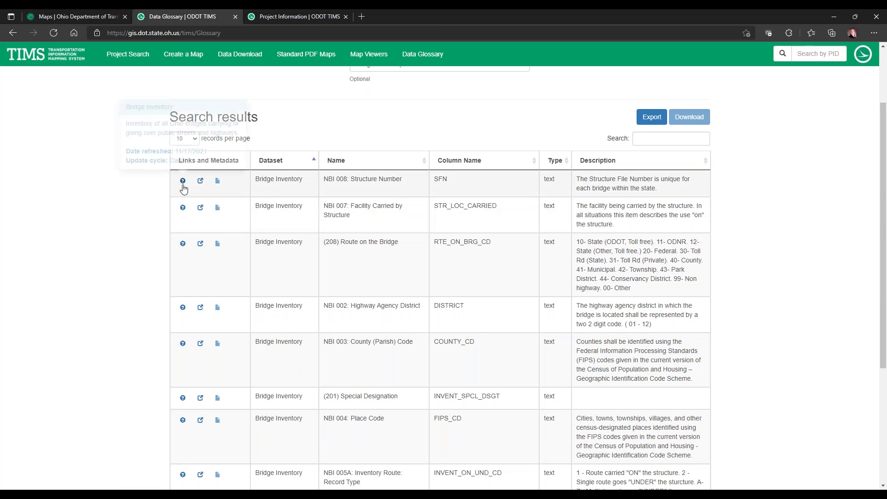
mouse_move(183, 243)
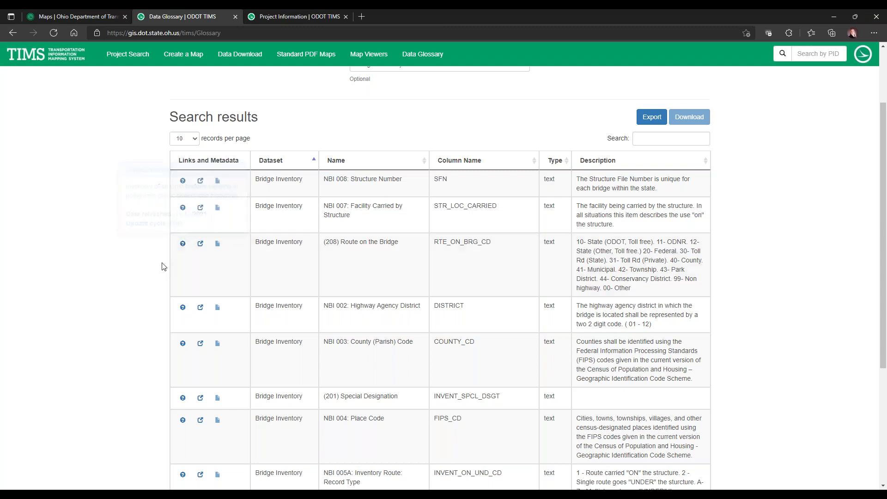
left_click(201, 244)
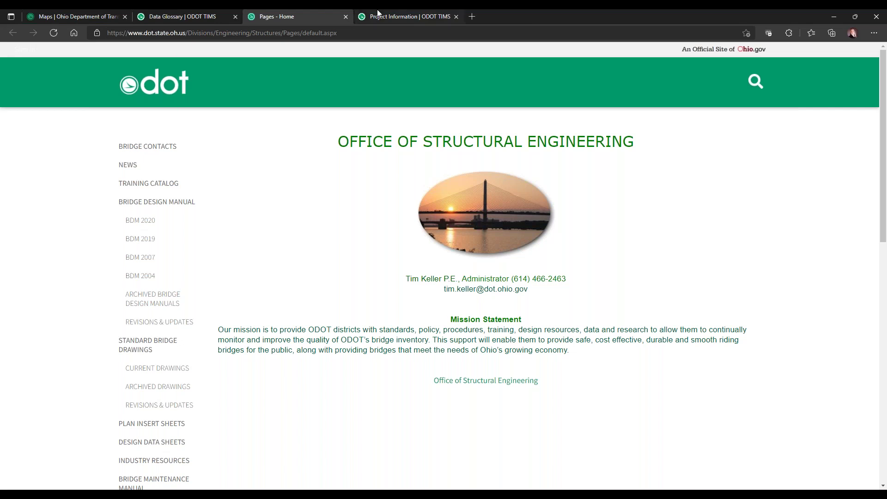
left_click(345, 16)
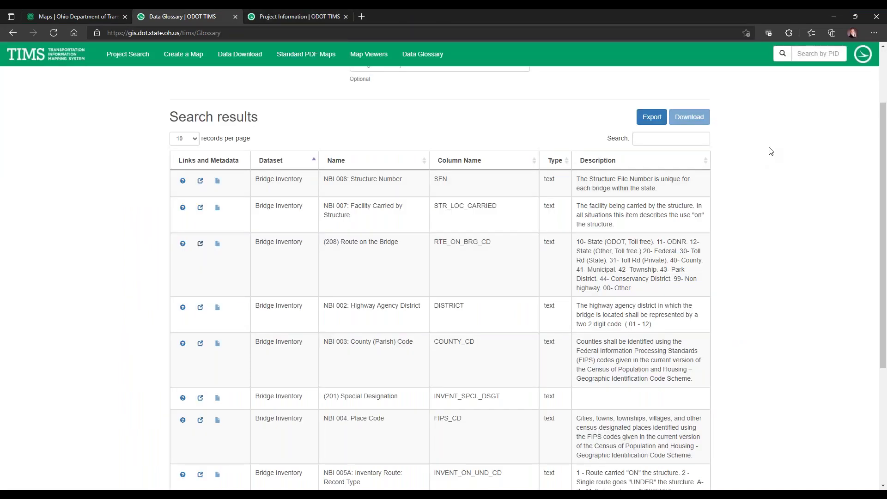
Export the Bridge Inventory glossary search results
left_click(653, 119)
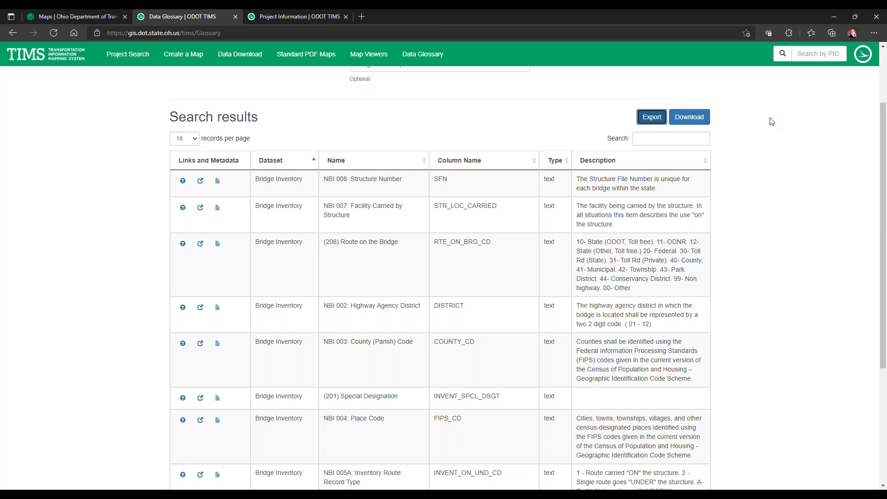
scroll(771, 121, "up", 2)
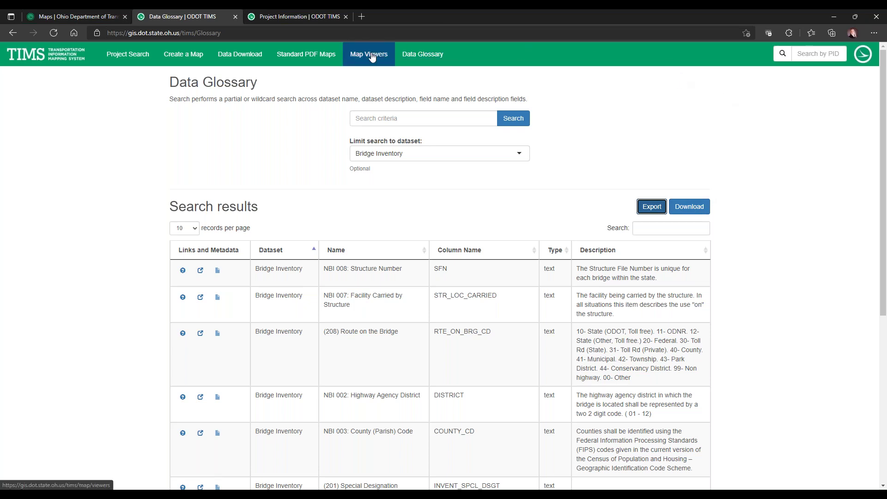
Open the Standard PDF Maps page and set up a Construction Season map with ASHLAND county as the area of interest
left_click(287, 54)
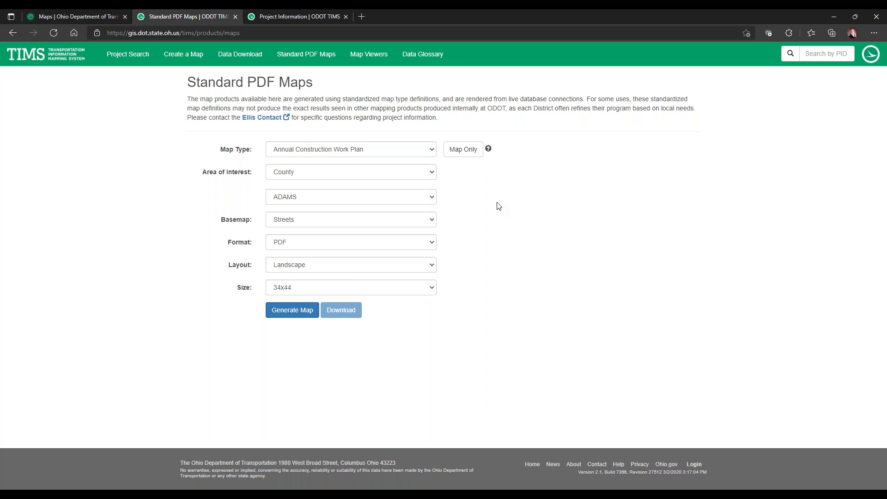
left_click(377, 150)
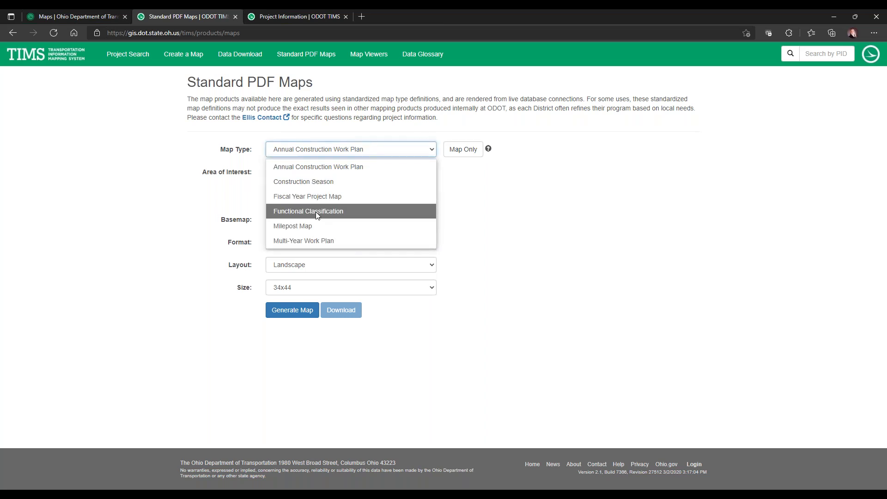
left_click(304, 184)
left_click(307, 173)
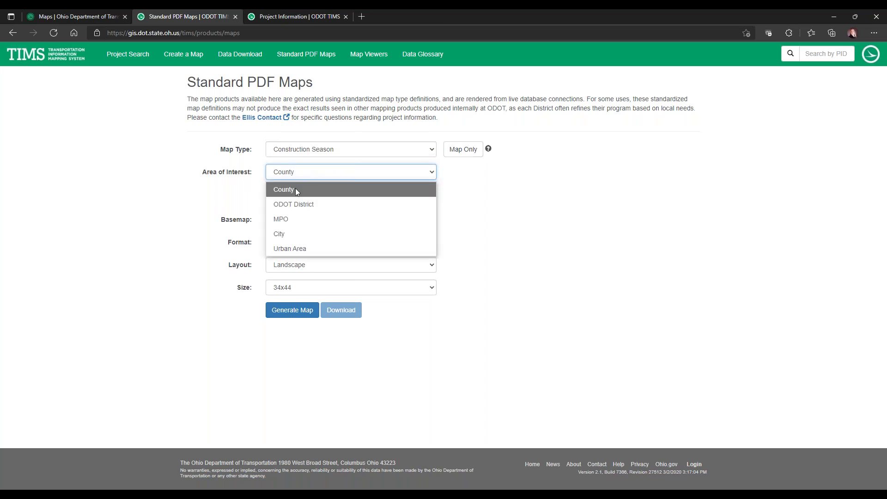
left_click(296, 189)
left_click(299, 198)
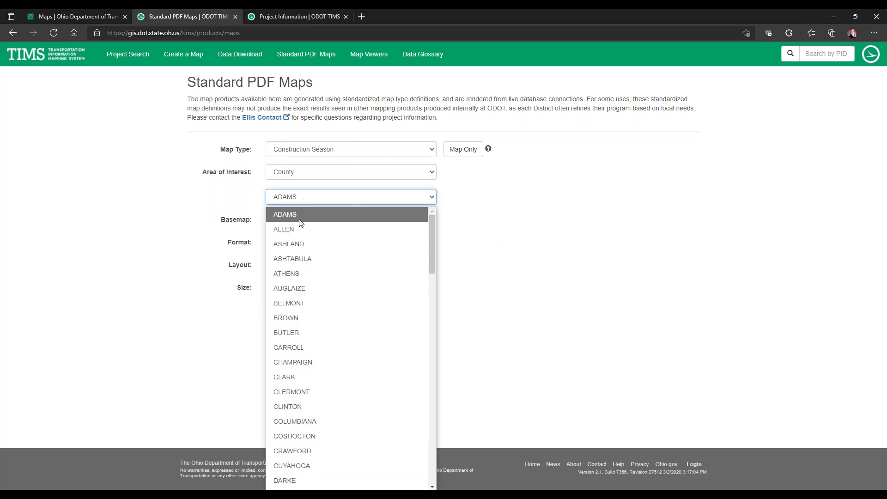
left_click(298, 246)
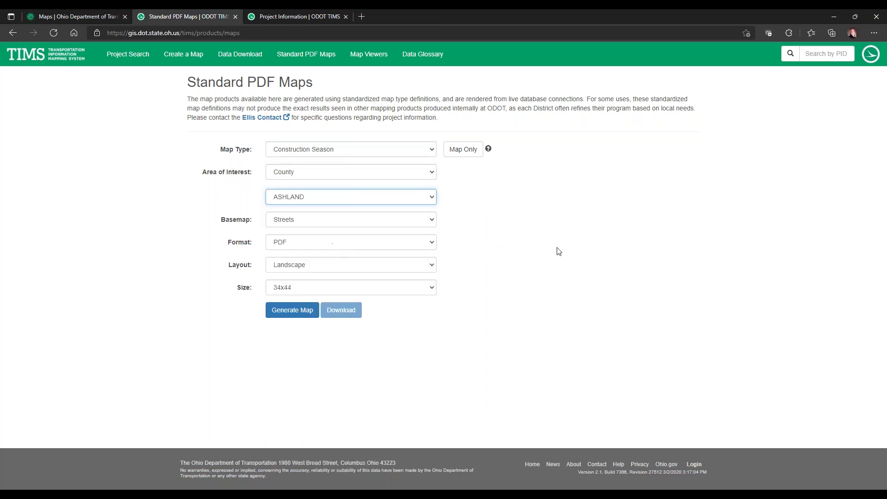
Keep the Streets basemap and PDF format, and set the map to Portrait layout at size 11x17
left_click(353, 223)
left_click(352, 223)
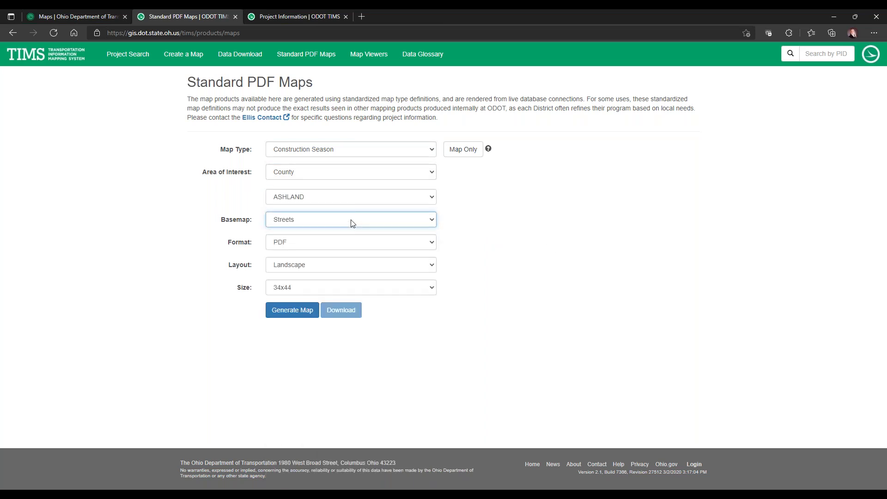
left_click(341, 246)
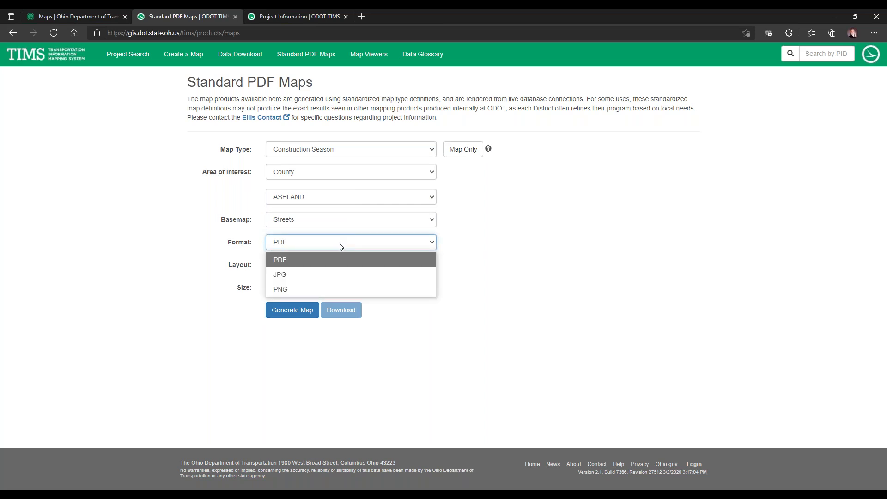
left_click(340, 246)
left_click(333, 264)
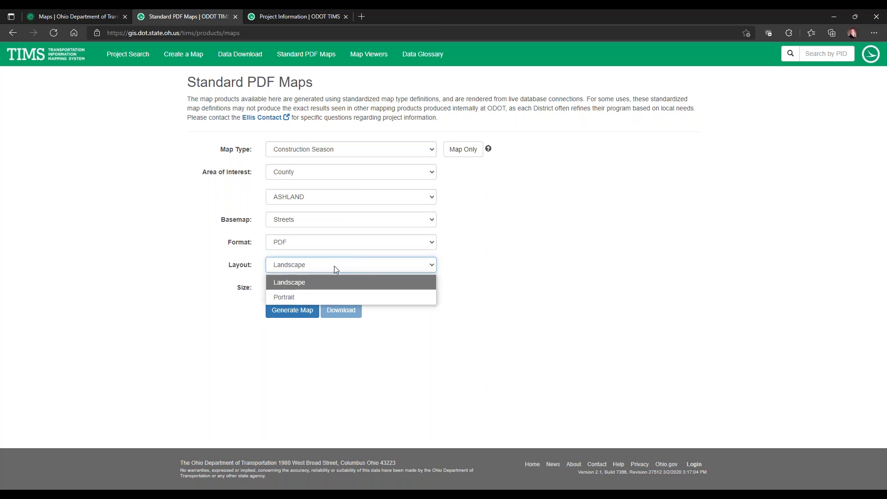
left_click(310, 296)
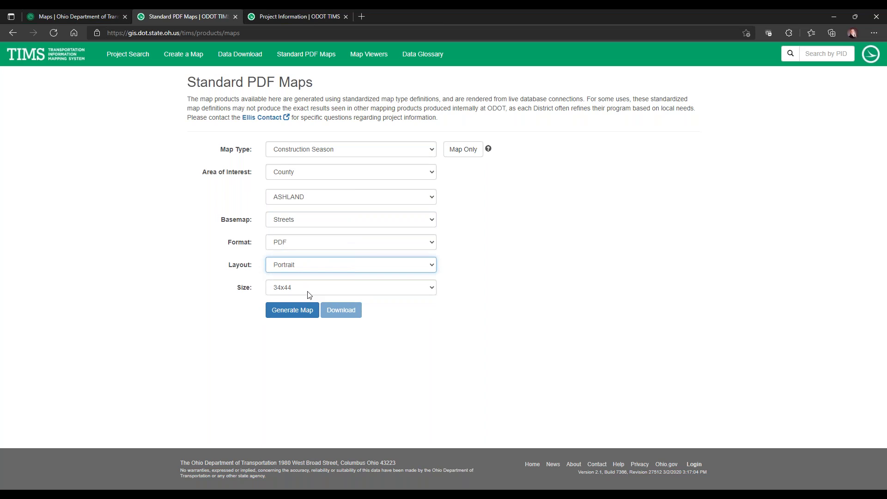
left_click(310, 289)
left_click(295, 320)
Generate the Ashland County Construction Season map and download it
left_click(293, 311)
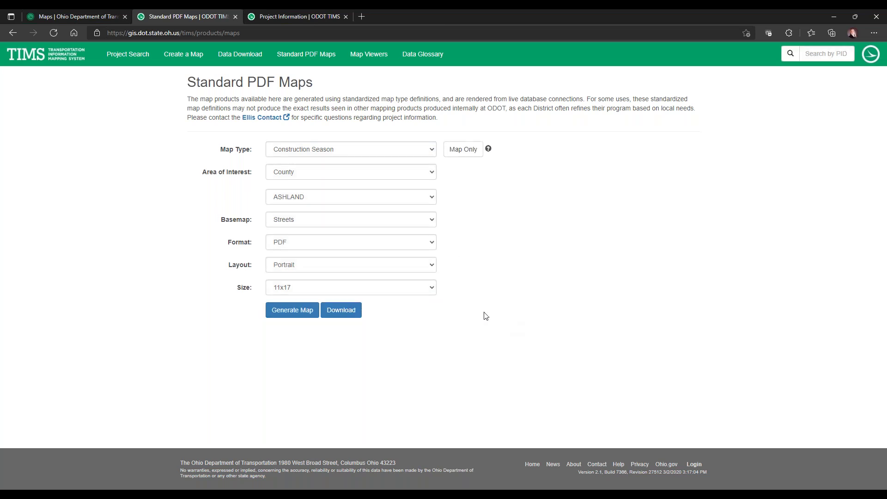
left_click(341, 310)
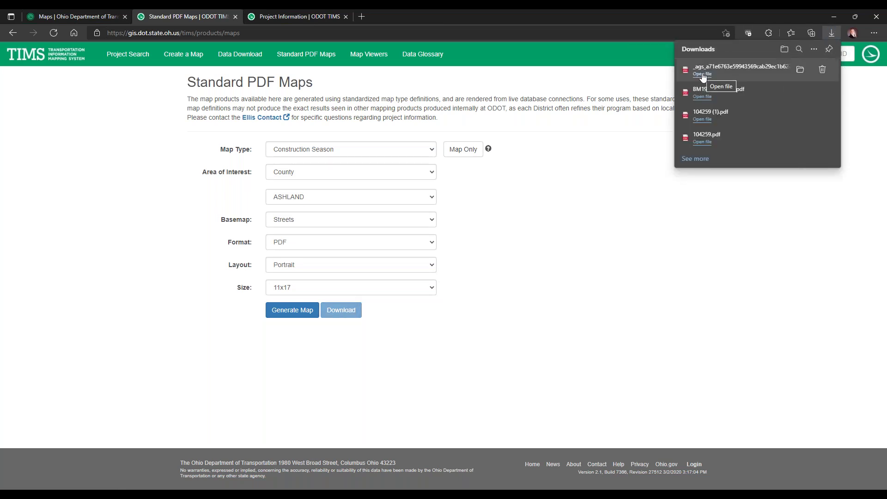
Open the downloaded map PDF, examine the projects and legend, and close it
left_click(702, 74)
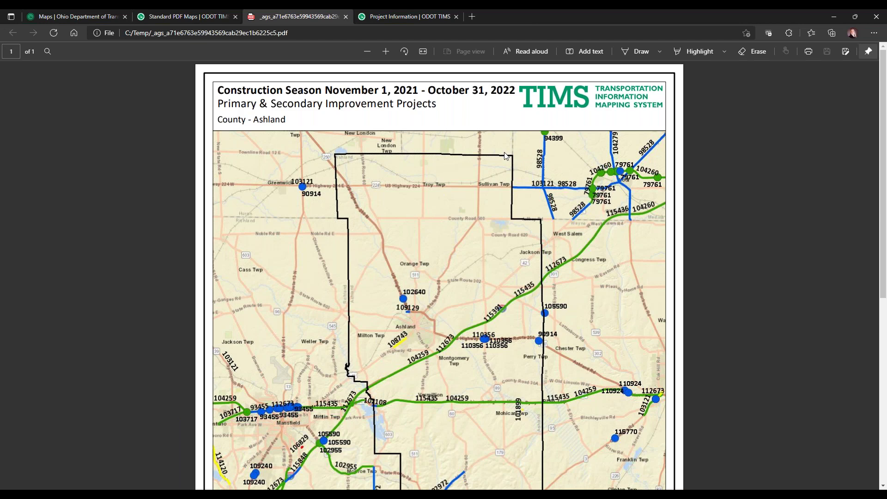
scroll(506, 156, "down", 7)
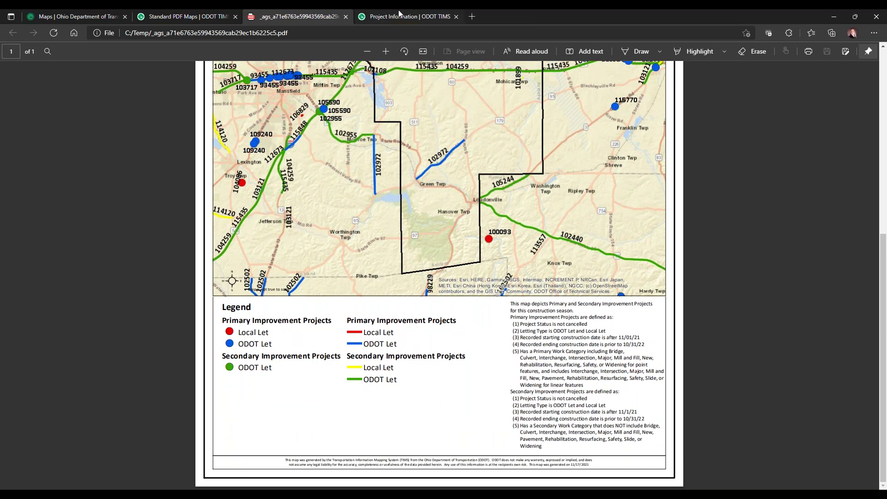
left_click(345, 16)
View the other available standard map types while keeping Construction Season selected
left_click(399, 150)
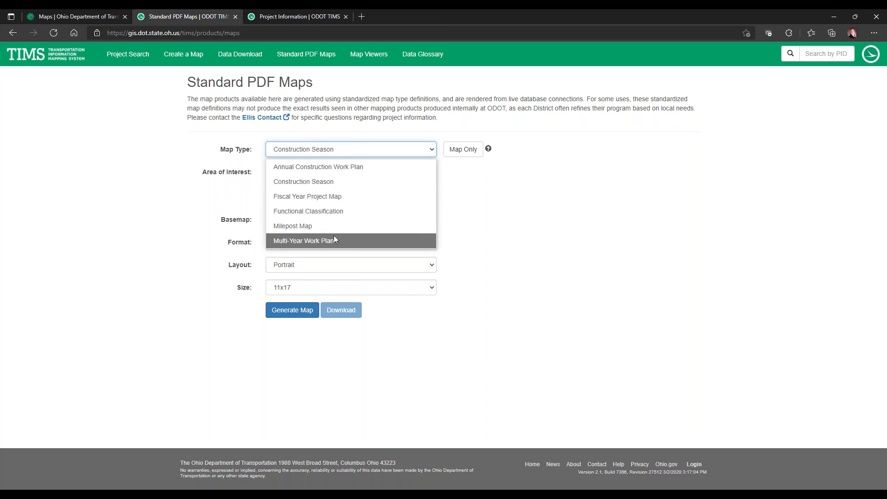
left_click(573, 232)
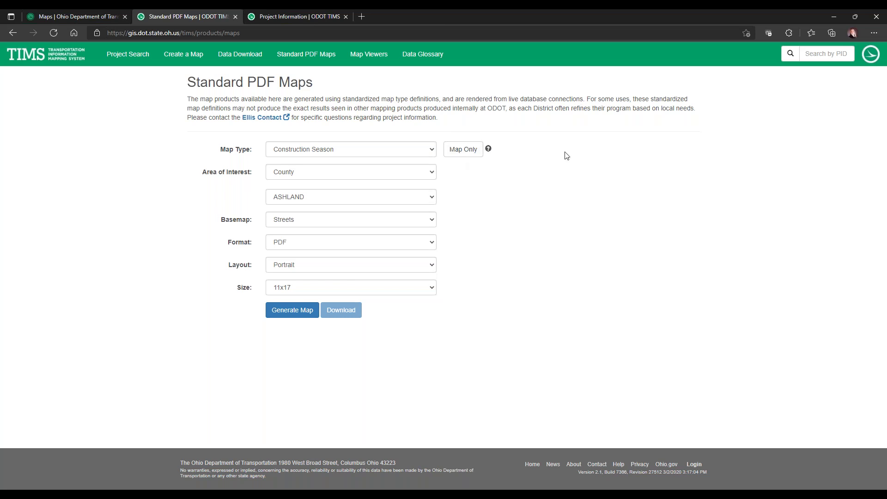
Open the Access Ohio STS map viewer and view its Strategic Transportation System, Roadway Information and Boundaries layers
left_click(367, 56)
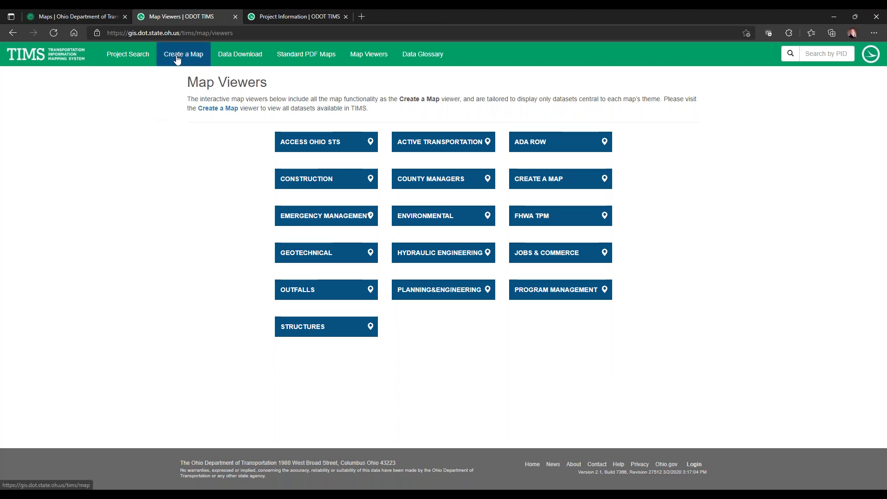
left_click(321, 146)
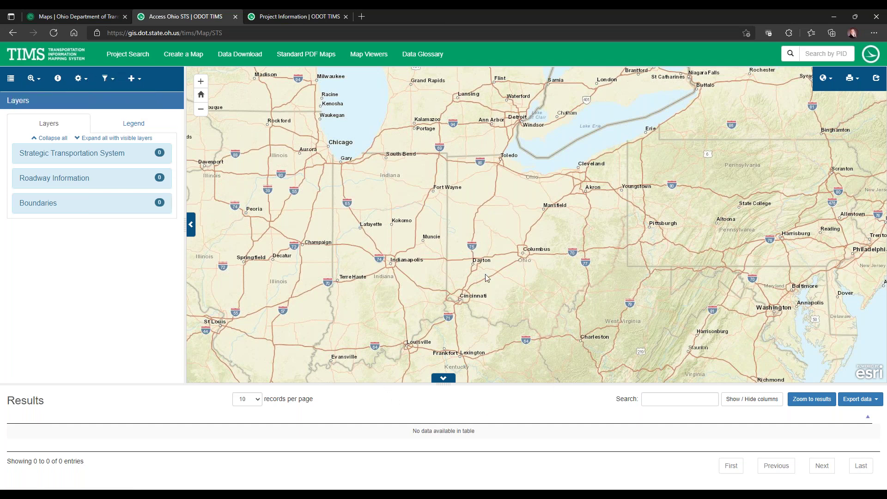
left_click(63, 156)
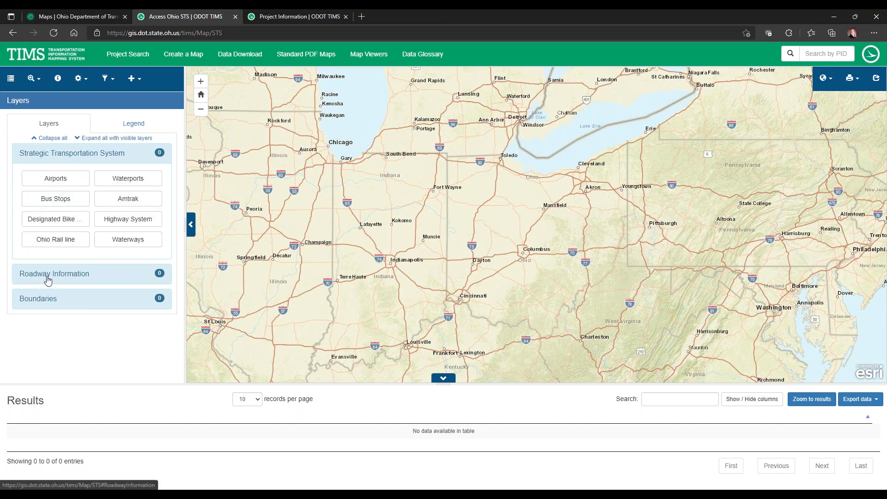
left_click(93, 155)
left_click(92, 156)
left_click(70, 277)
scroll(69, 289, "down", 4)
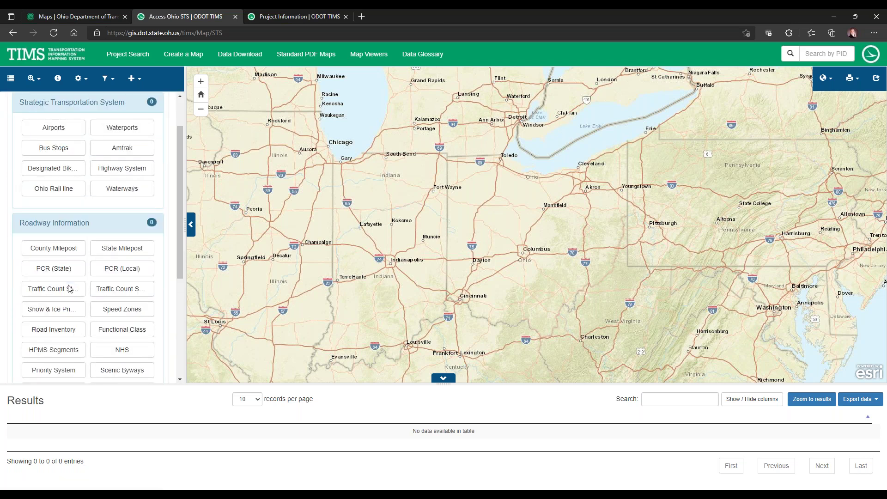
scroll(70, 289, "down", 2)
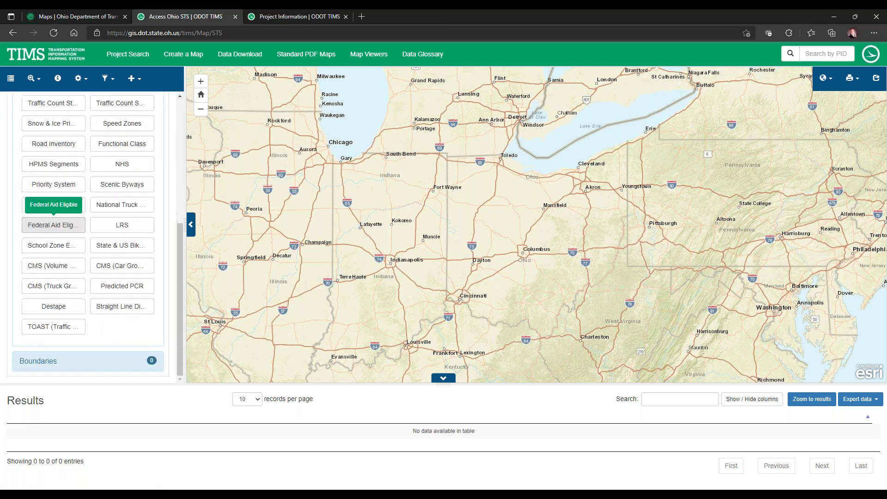
left_click(63, 366)
scroll(65, 360, "down", 5)
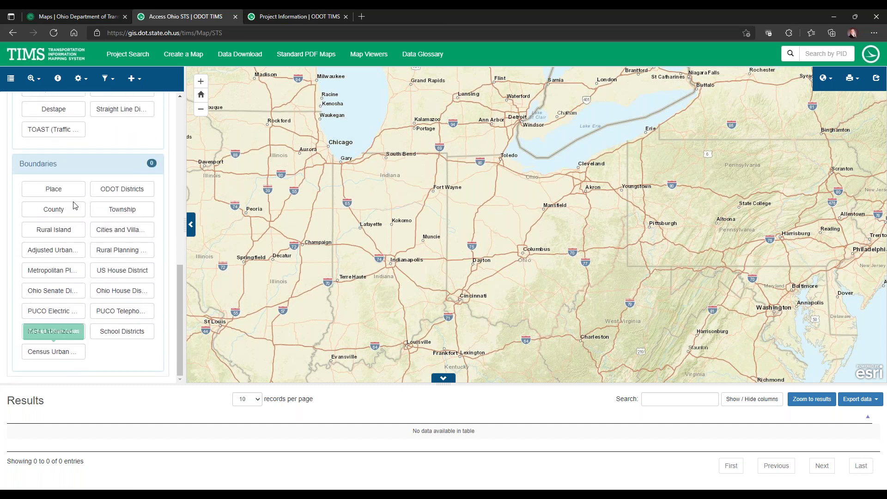
Open the Active Transportation map viewer and expand its State and US Bike Route System layers
left_click(368, 55)
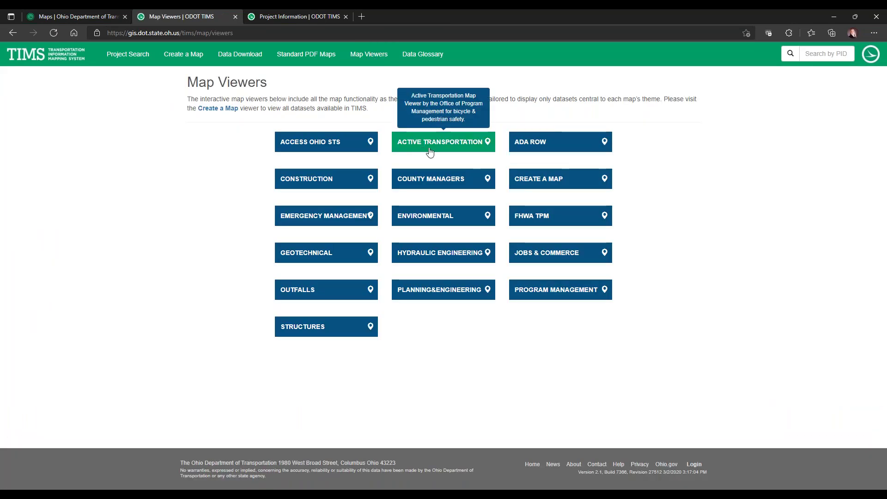
left_click(458, 143)
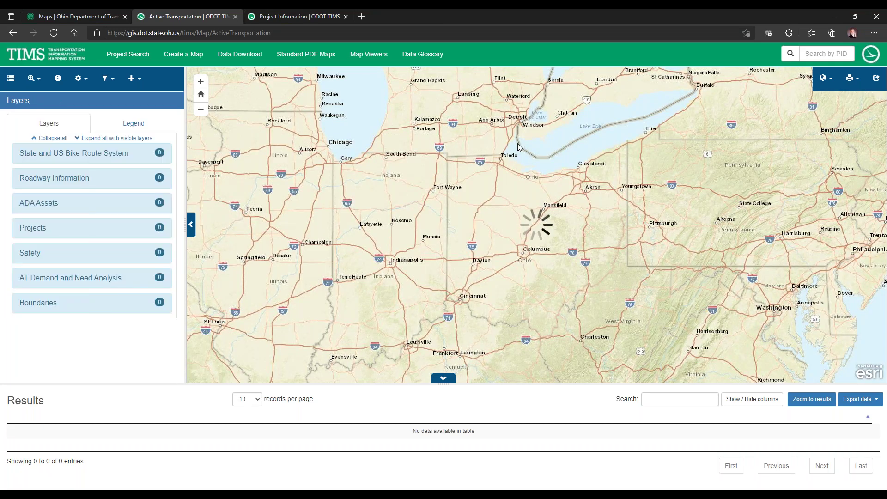
left_click(77, 157)
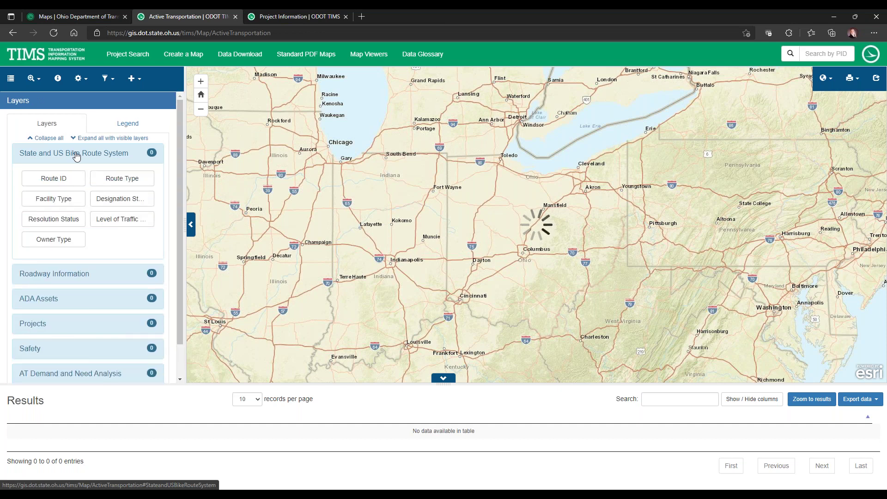